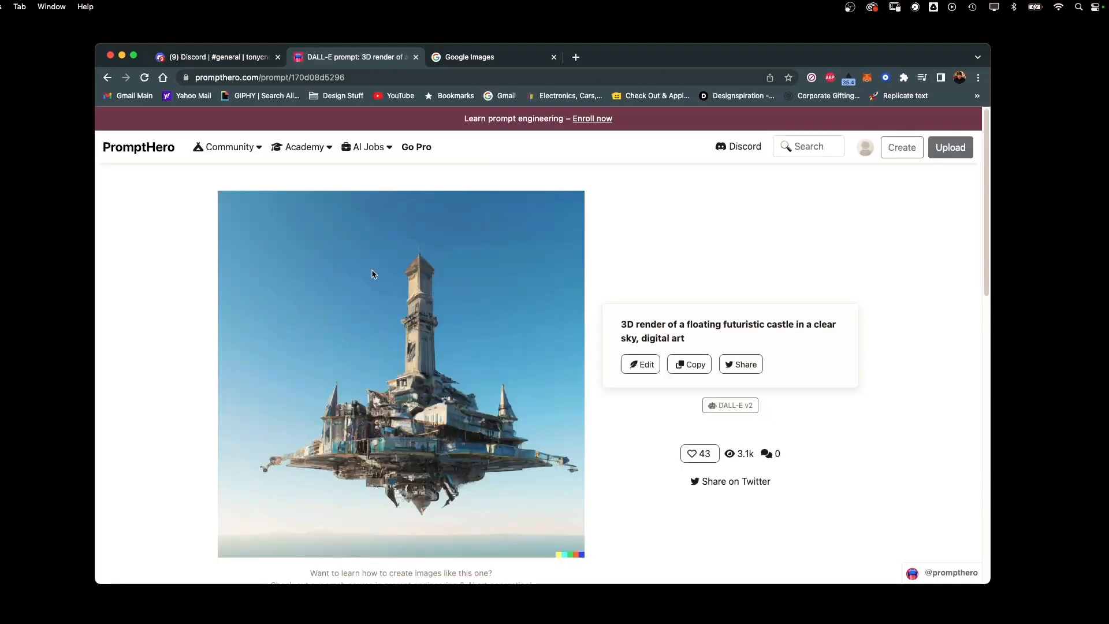
# Step: Highlight the full prompt text describing the 3D render of a floating futuristic castle
pyautogui.tripleClick(625, 338)
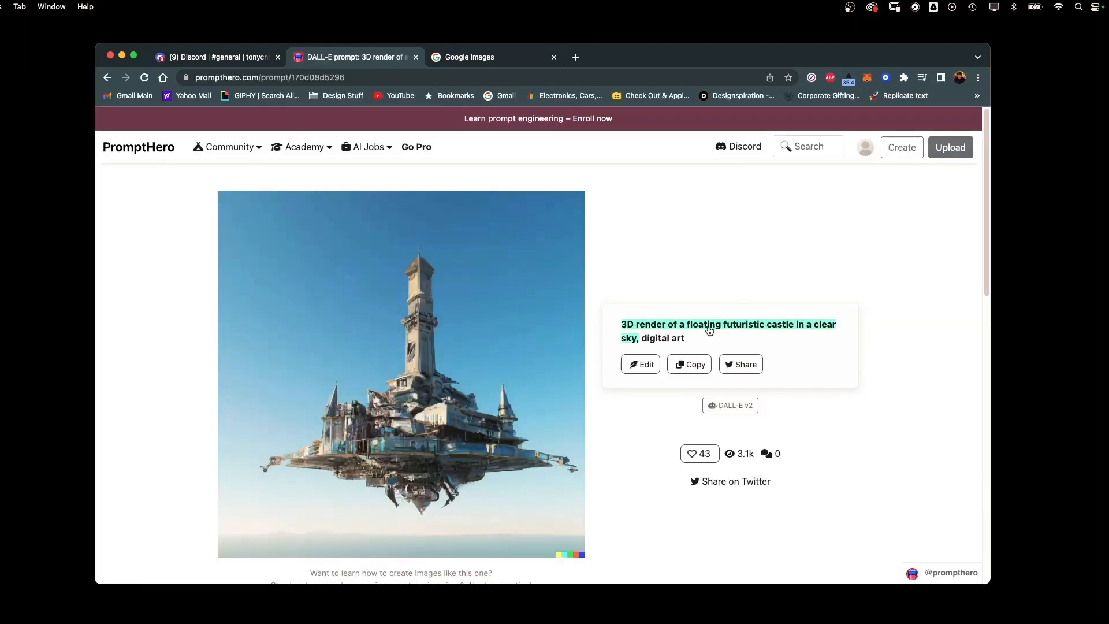
pyautogui.moveTo(781, 334); pyautogui.dragTo(658, 342)
pyautogui.tripleClick(773, 330)
pyautogui.click(787, 334)
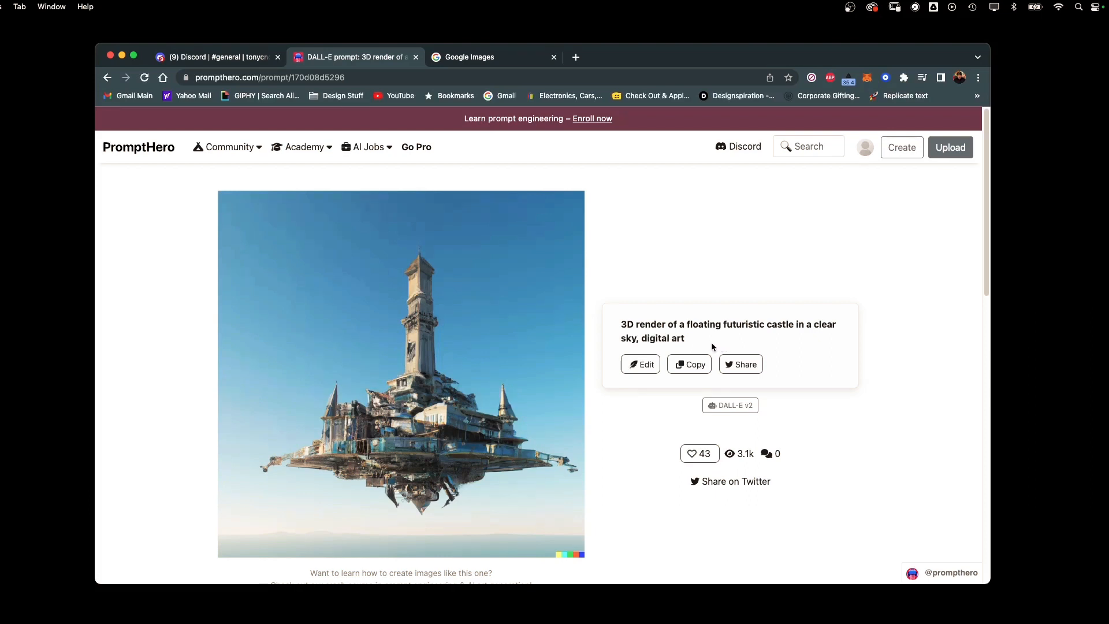
pyautogui.moveTo(689, 337); pyautogui.dragTo(608, 328)
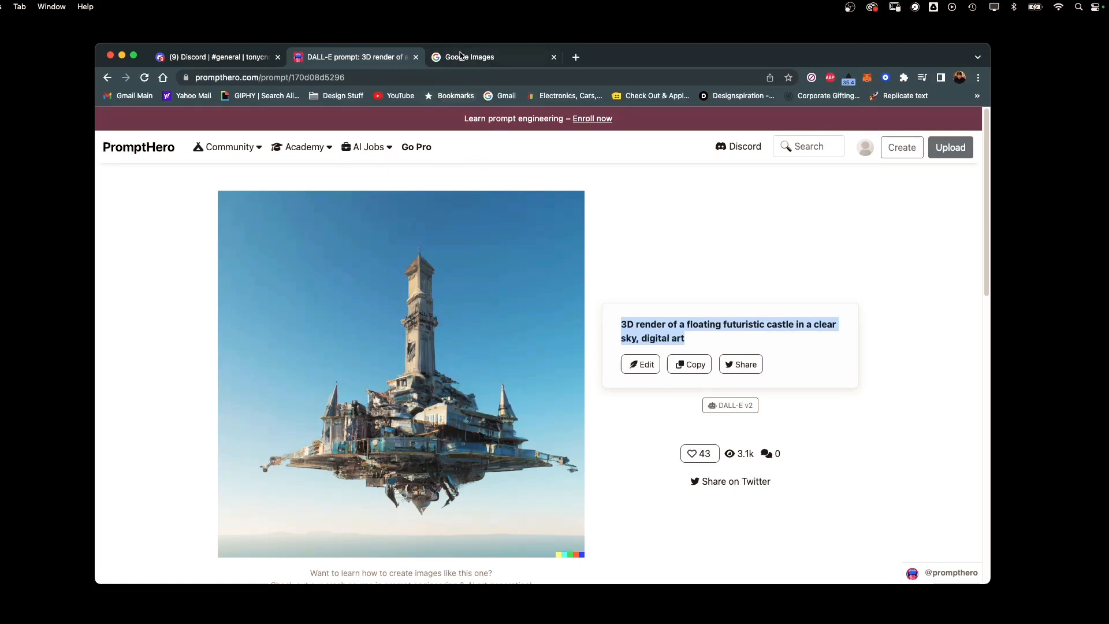
# Step: Switch to Google Images and search for "sound clash speakers"
pyautogui.click(496, 56)
pyautogui.click(431, 317)
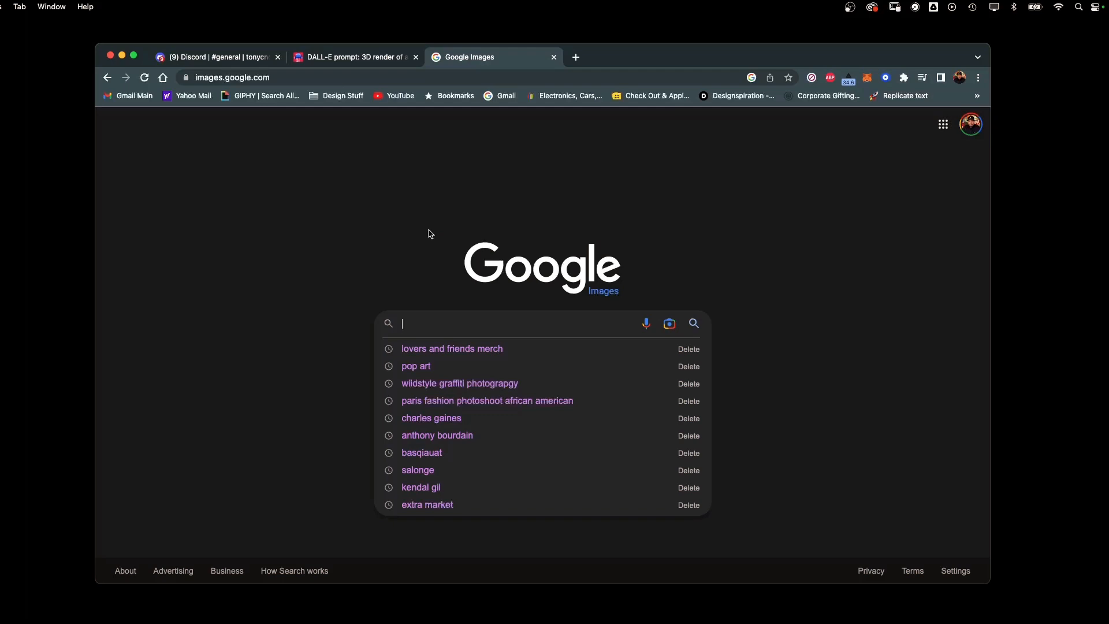
pyautogui.write('sound clas')
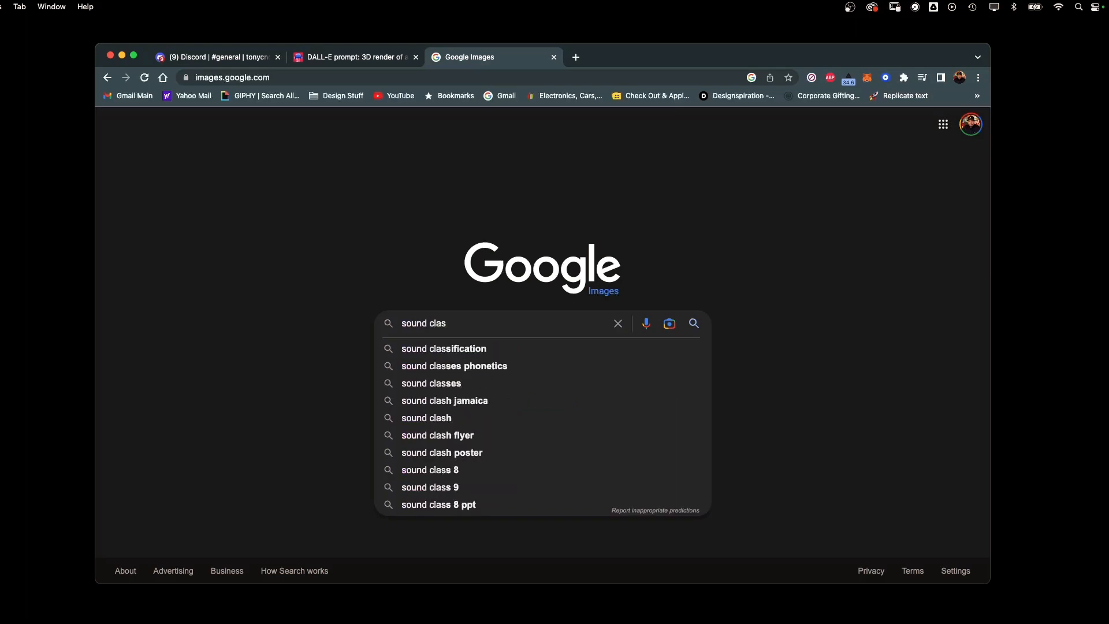
pyautogui.write('h speakers')
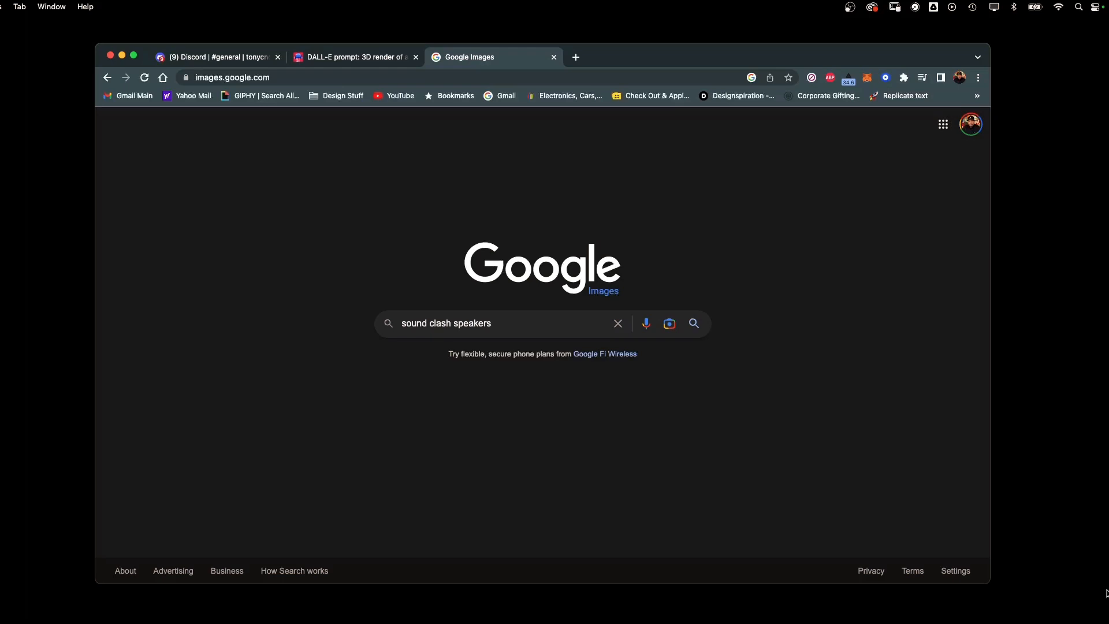
pyautogui.press('Return')
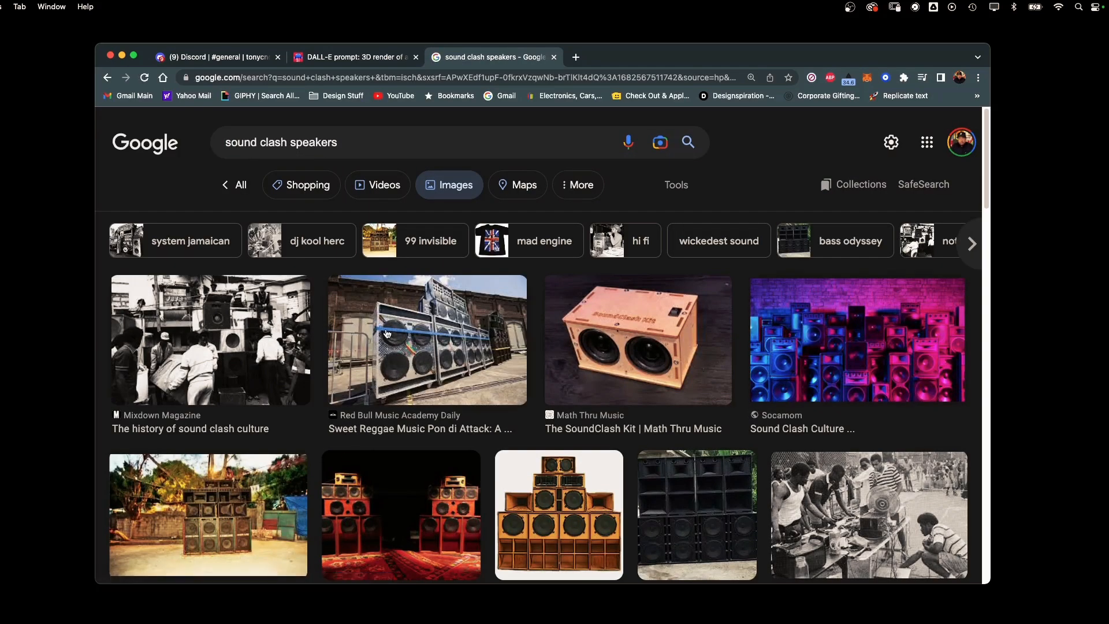
# Step: Filter the sound clash speakers image results to large size only
pyautogui.click(676, 186)
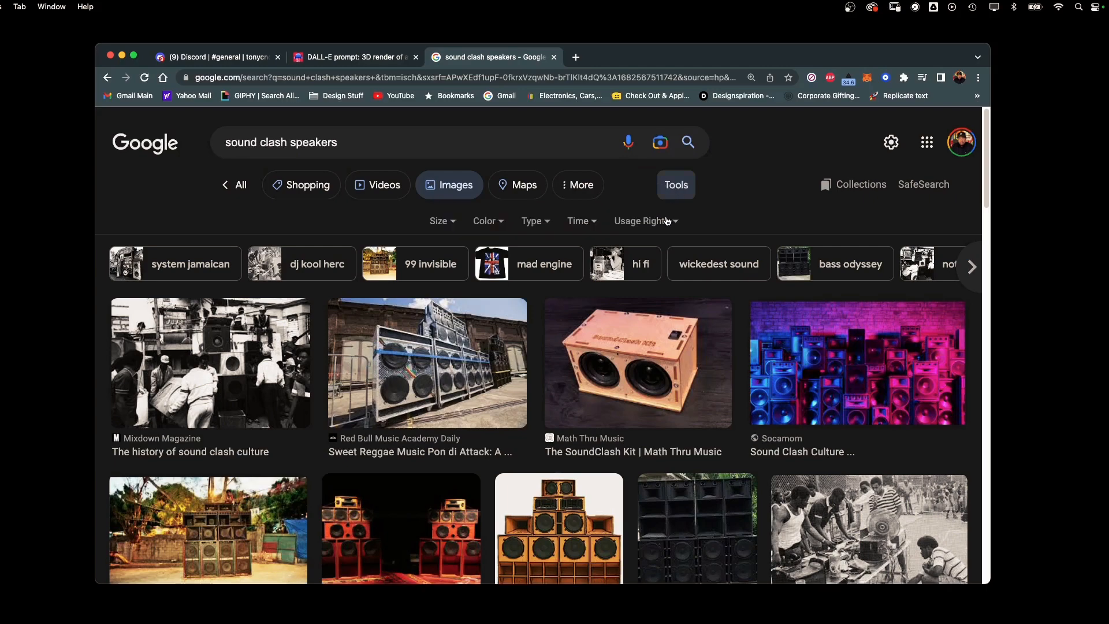
pyautogui.click(438, 221)
pyautogui.click(462, 270)
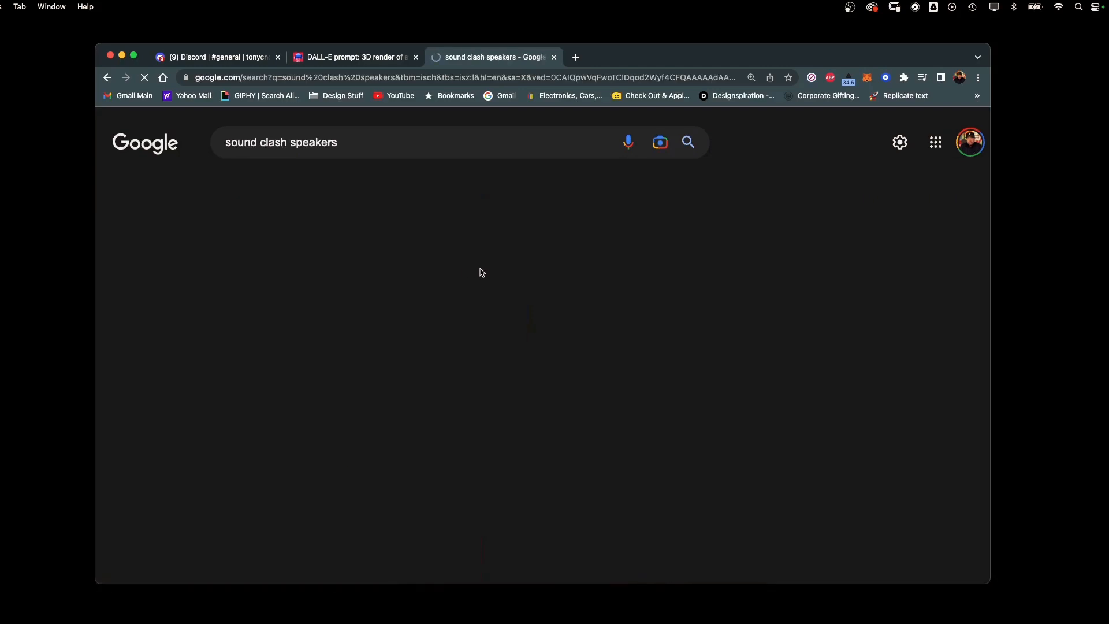
# Step: Open the Red Bull Music Academy Daily photo of the speaker wall and save the image to the Desktop
pyautogui.click(438, 381)
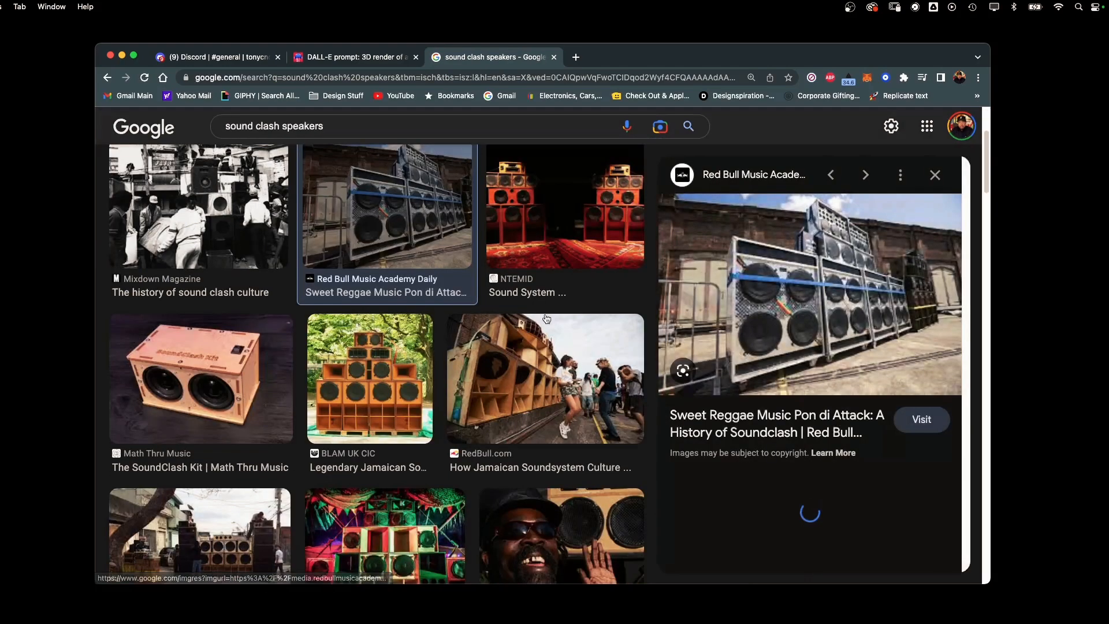
pyautogui.rightClick(832, 310)
pyautogui.click(880, 426)
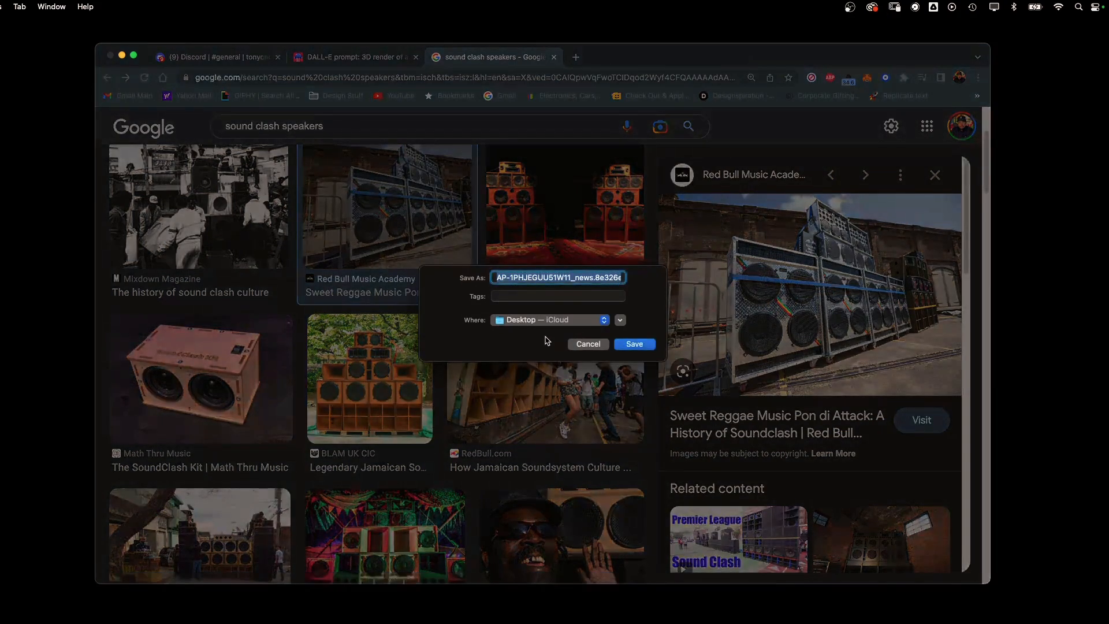
pyautogui.click(622, 346)
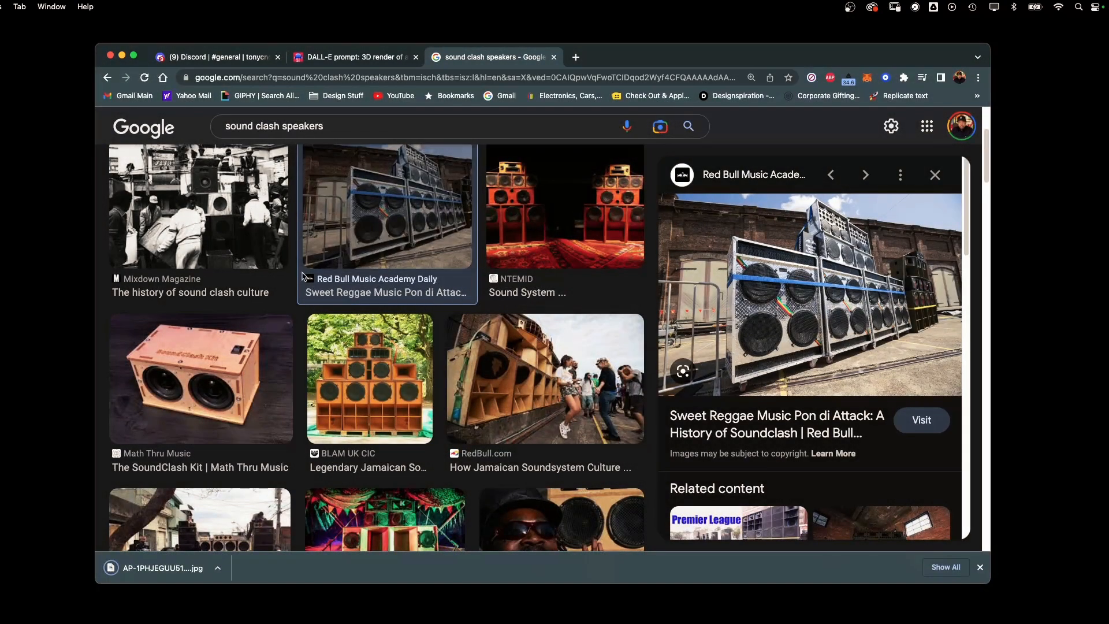
# Step: Open the Outdoor Speakers photo of the red and green lit sound system and save the image
pyautogui.scroll(-5, 396, 353)
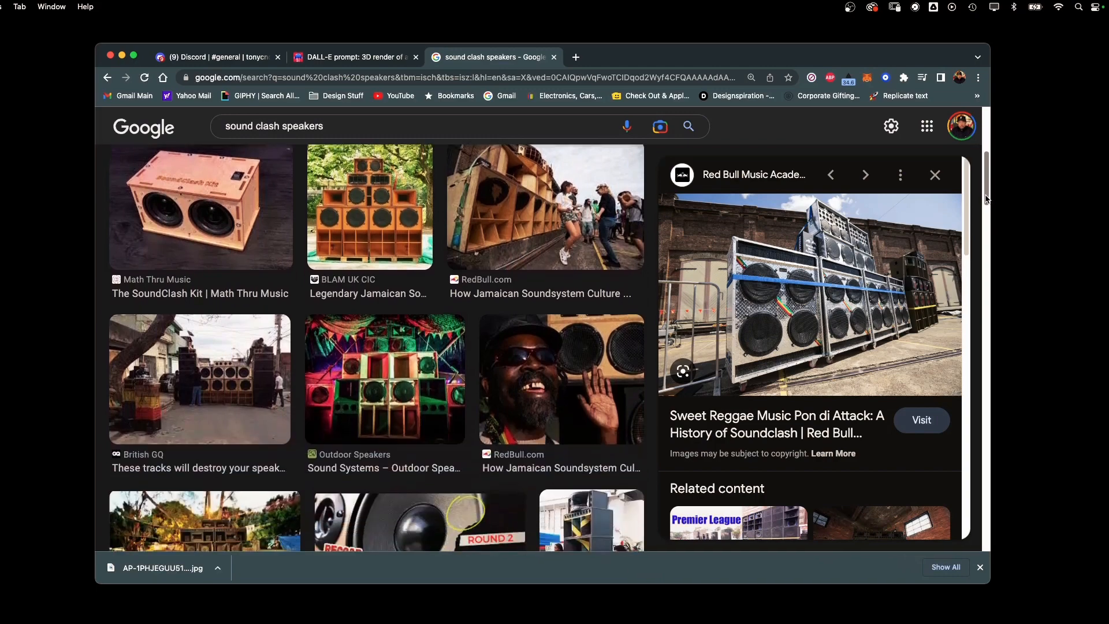
pyautogui.click(396, 353)
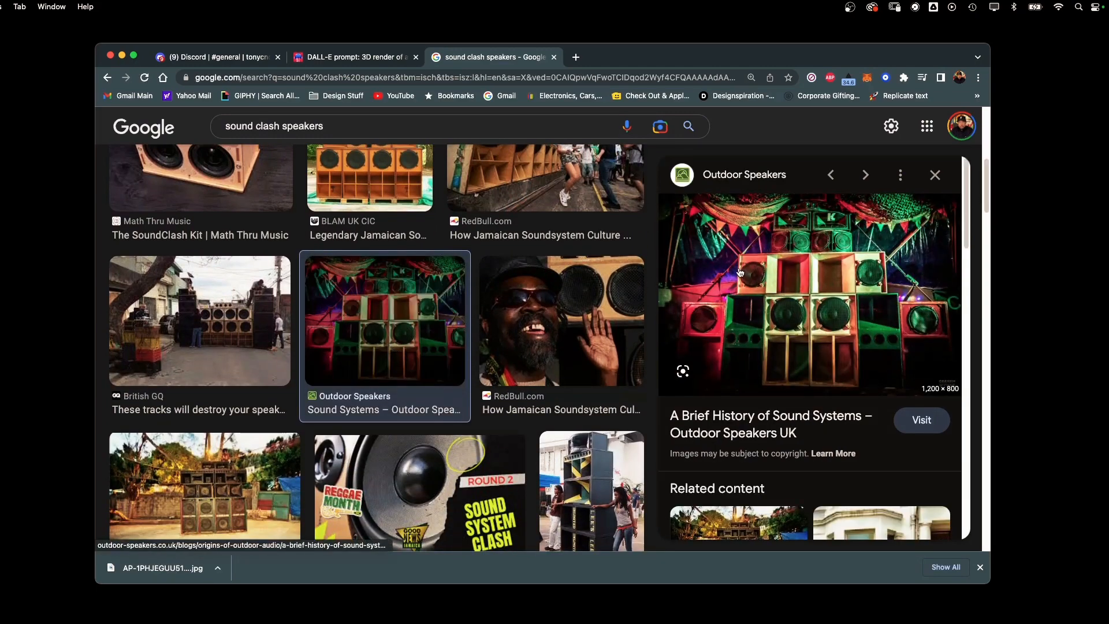
pyautogui.rightClick(810, 323)
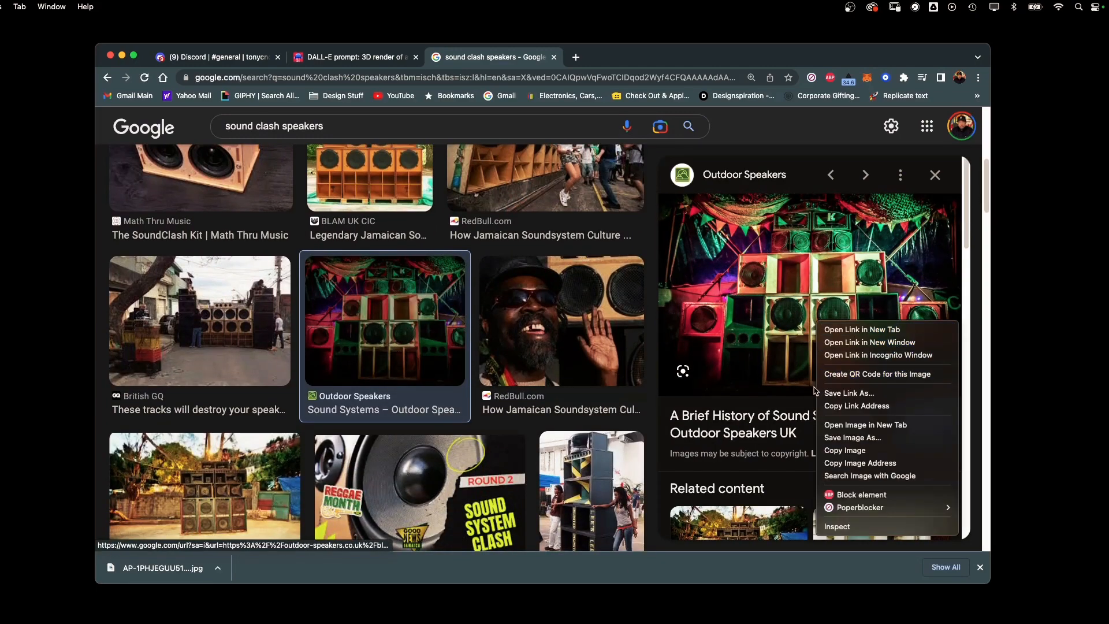
pyautogui.click(854, 439)
pyautogui.press('Return')
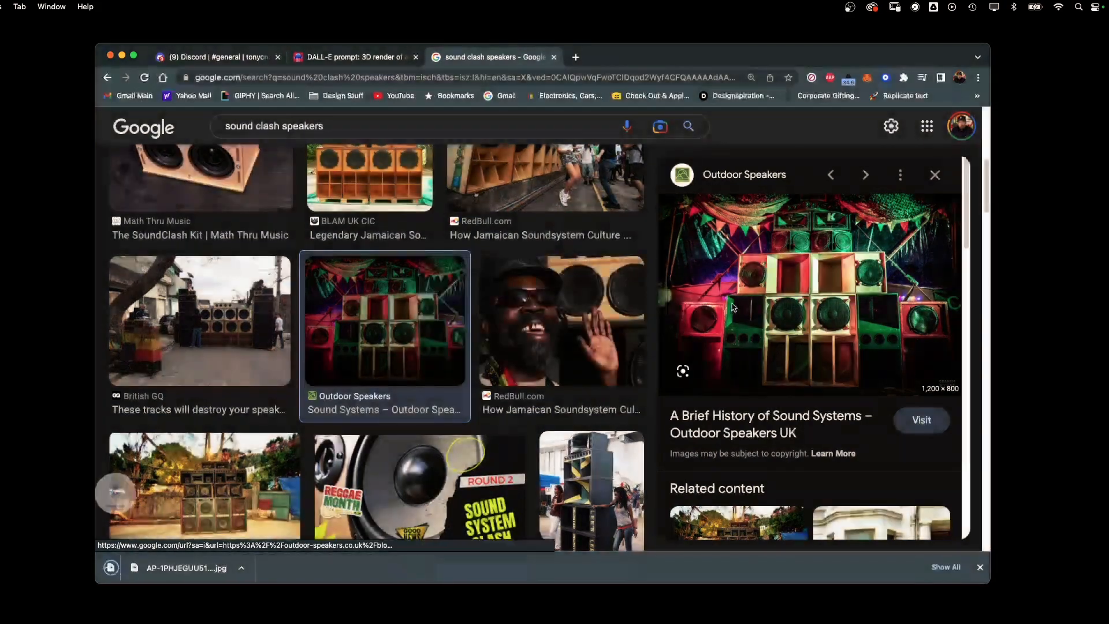
# Step: Find The Independent's sound system culture photo of the crew posing around stacked speakers and save the image
pyautogui.scroll(-5, 985, 232)
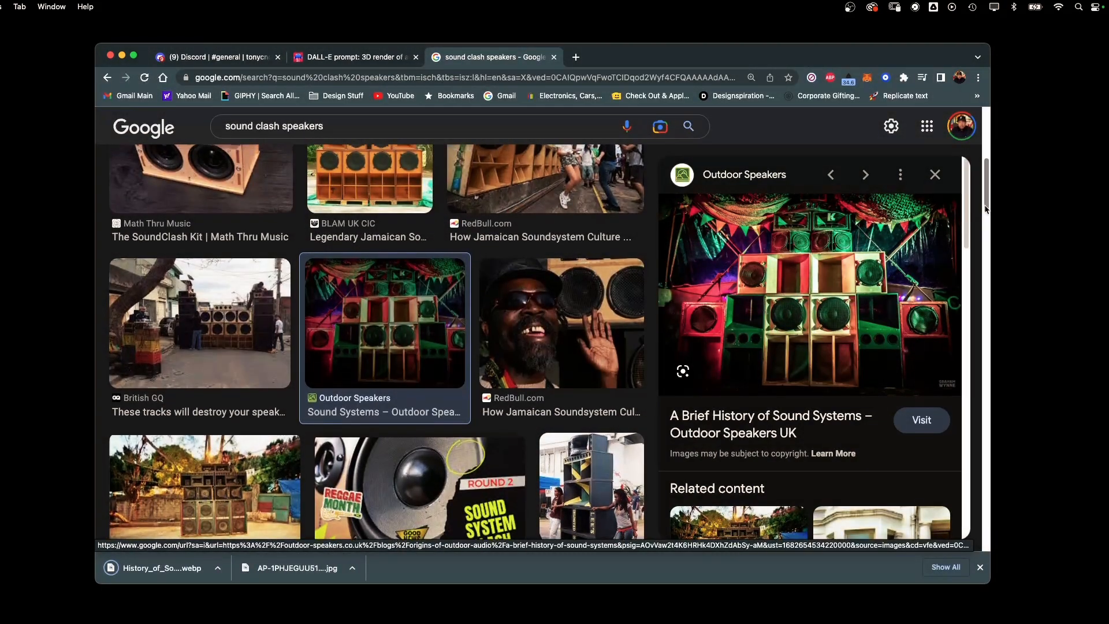
pyautogui.scroll(-7, 985, 232)
pyautogui.scroll(3, 196, 290)
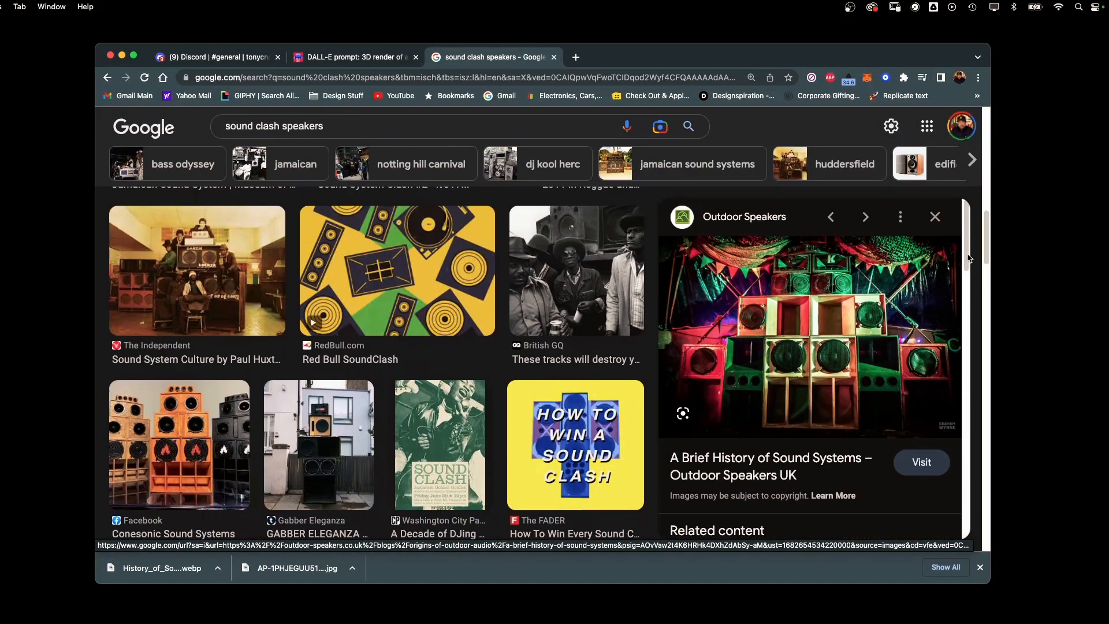
pyautogui.click(197, 290)
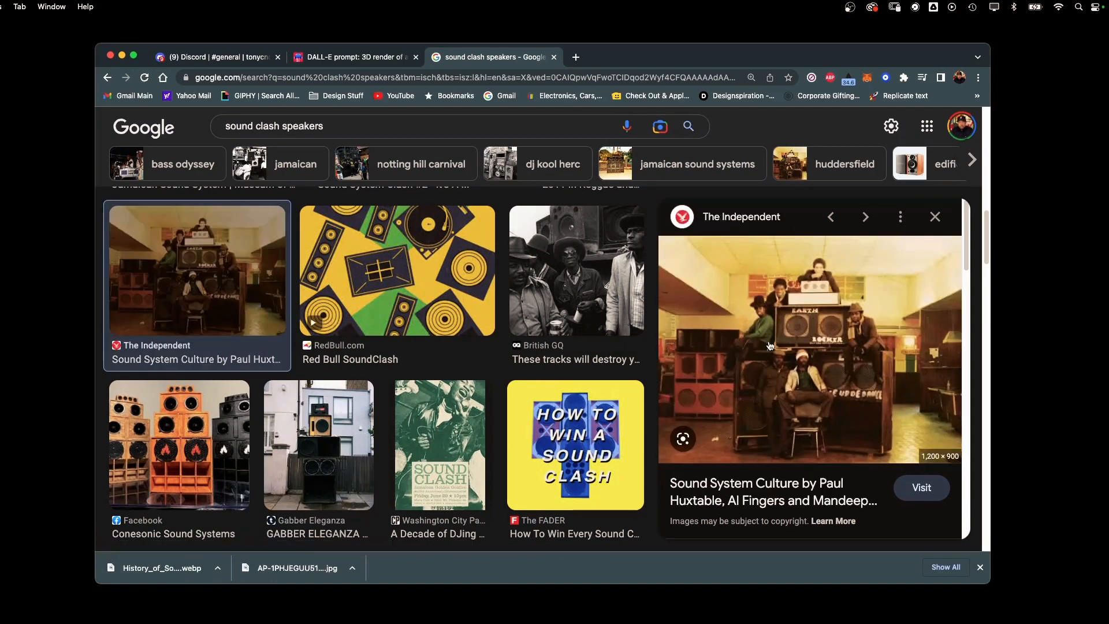
pyautogui.rightClick(809, 381)
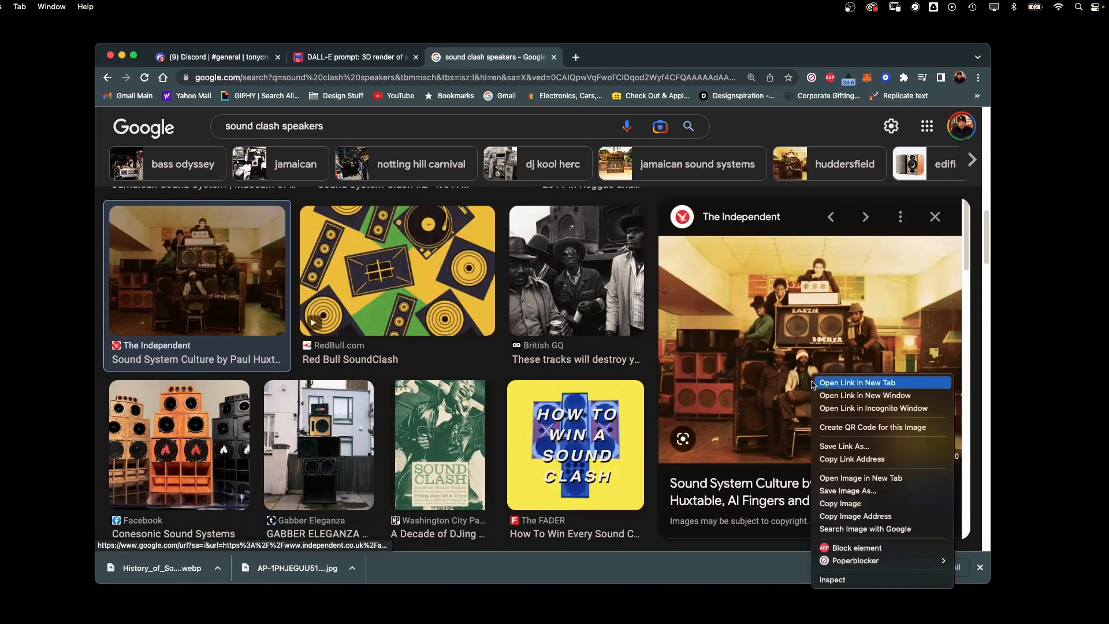
pyautogui.click(850, 493)
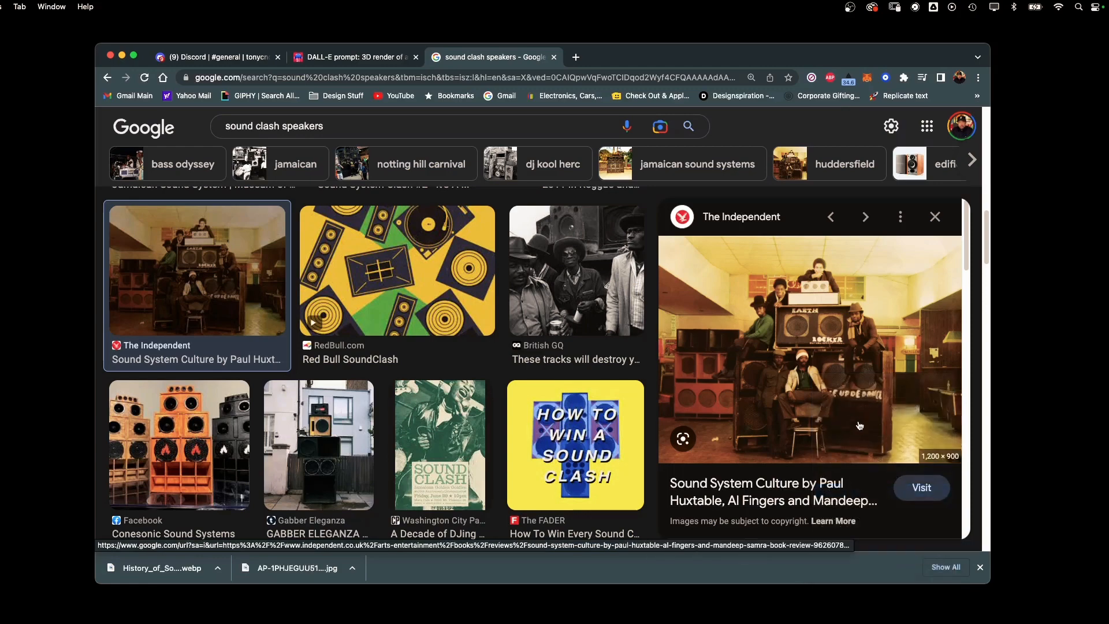
pyautogui.click(634, 343)
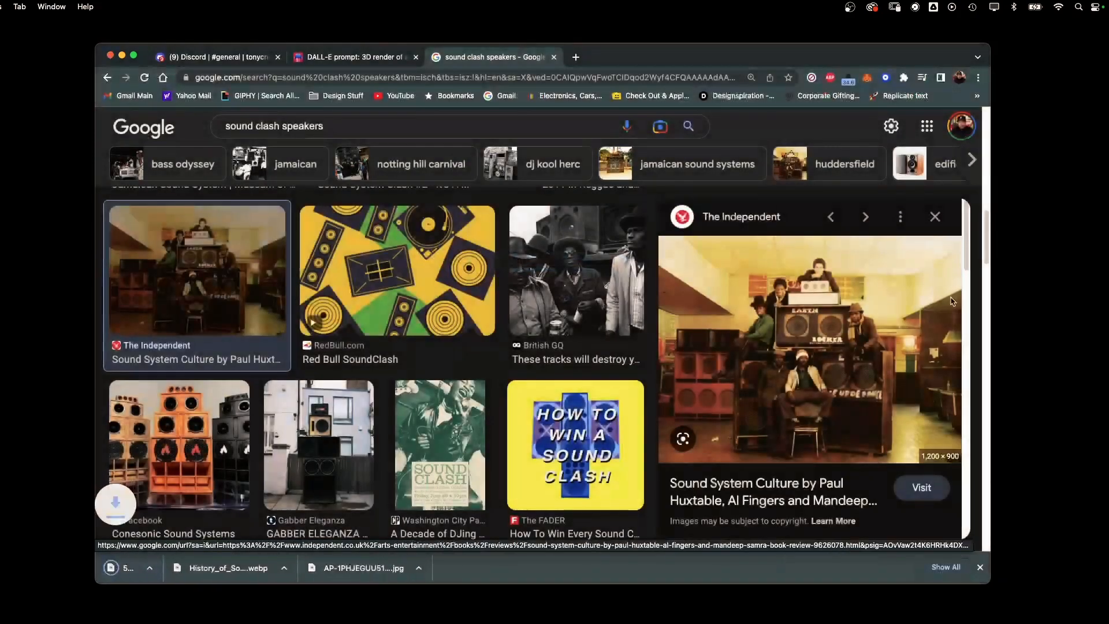
# Step: From the related content, open the Pinterest photo of a man operating a sound system rack and save the image
pyautogui.moveTo(965, 261); pyautogui.dragTo(1000, 426)
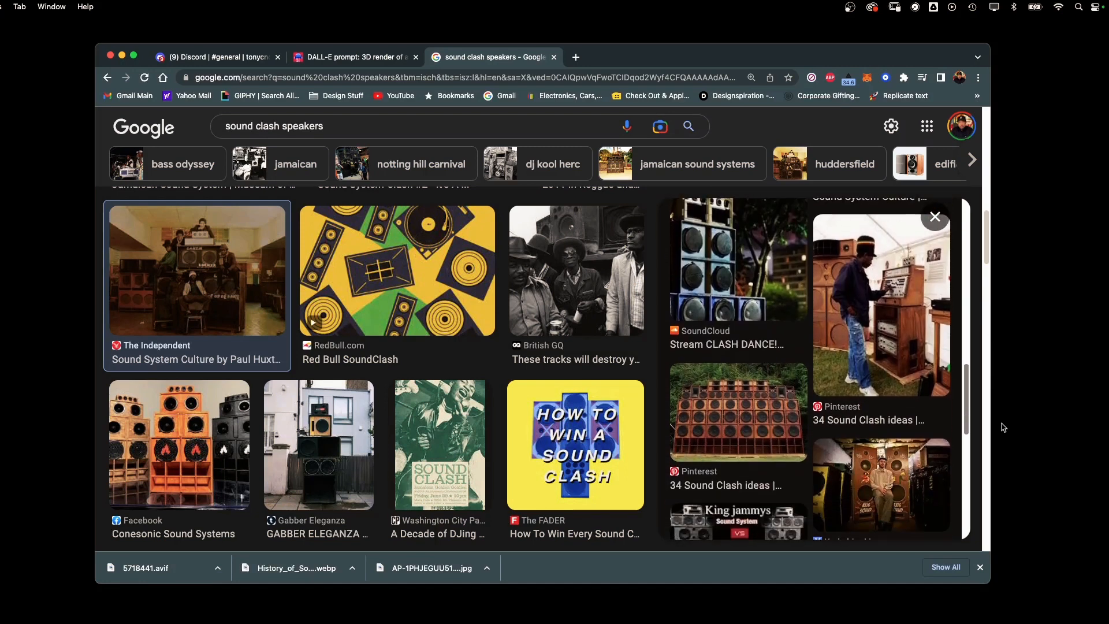
pyautogui.click(897, 347)
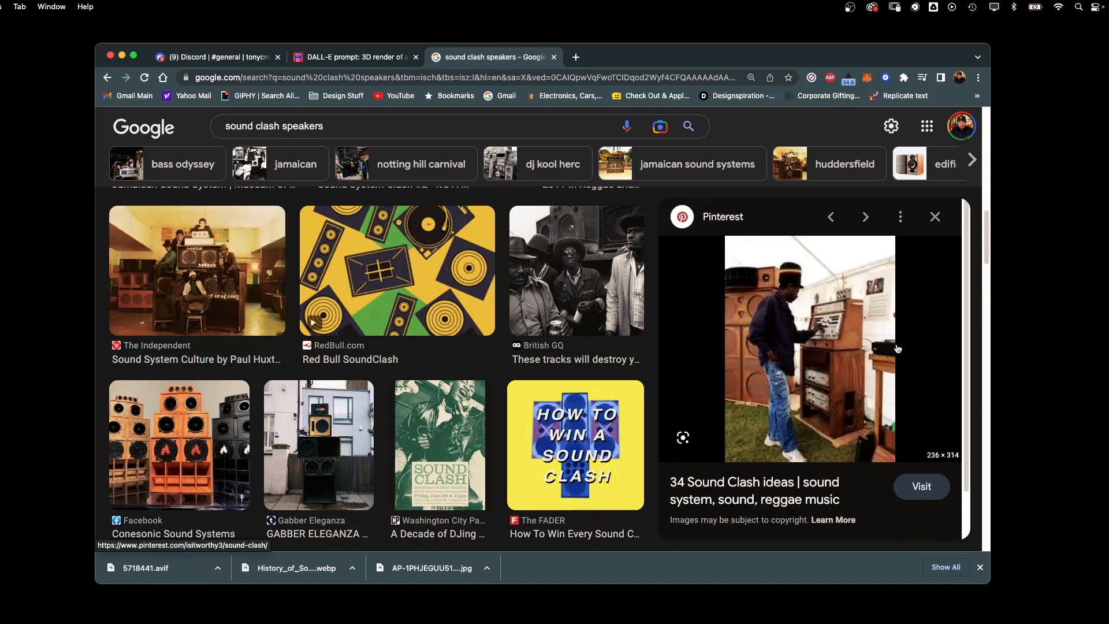
pyautogui.rightClick(819, 388)
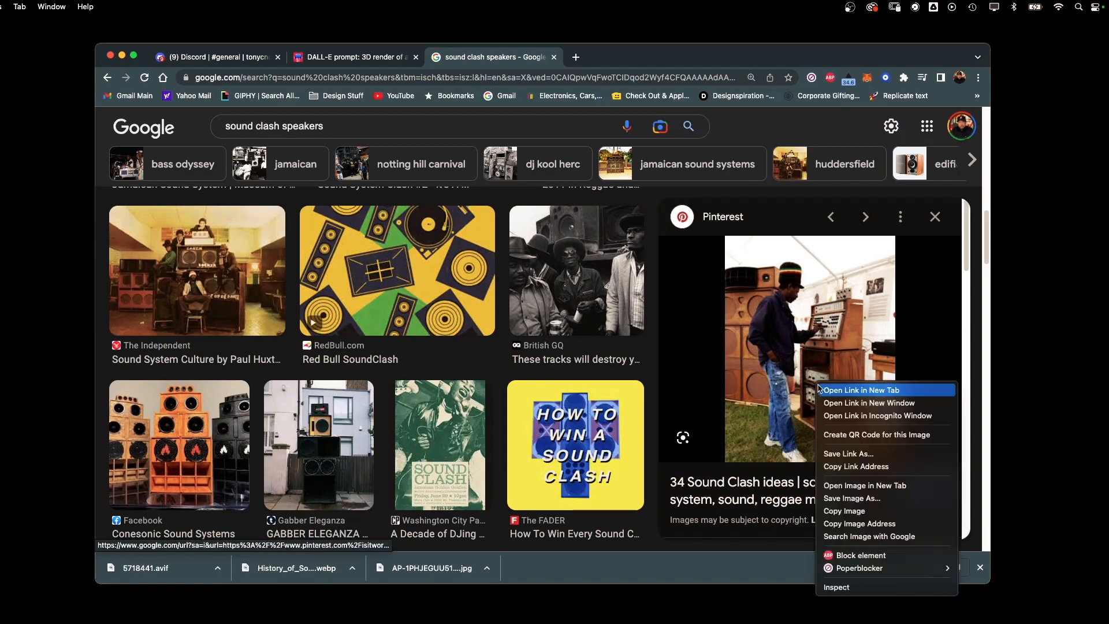
pyautogui.click(869, 498)
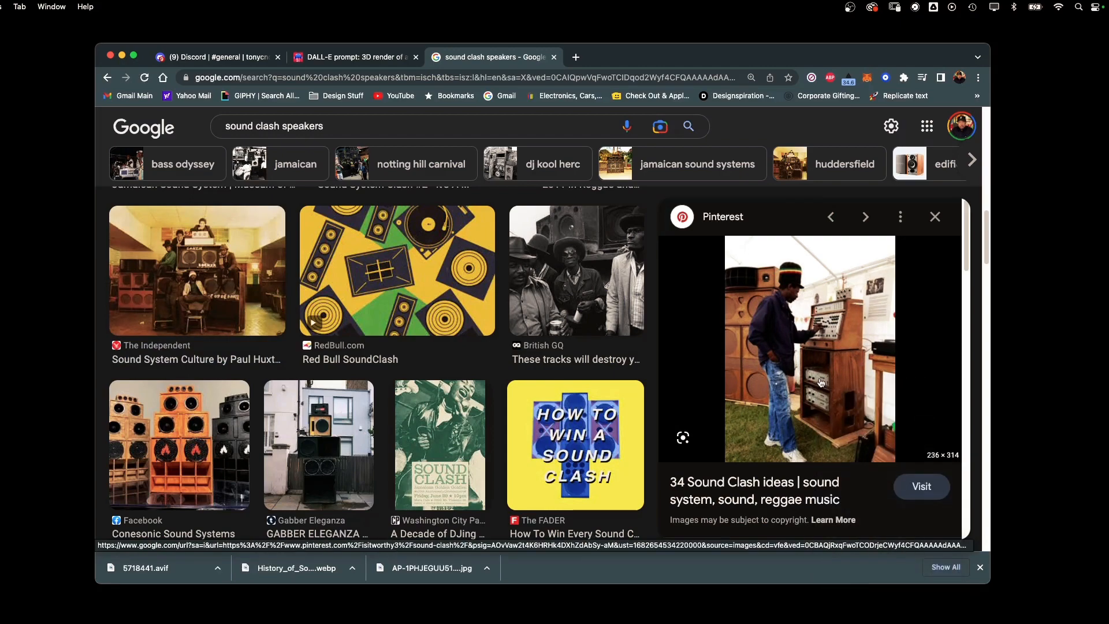
pyautogui.click(635, 344)
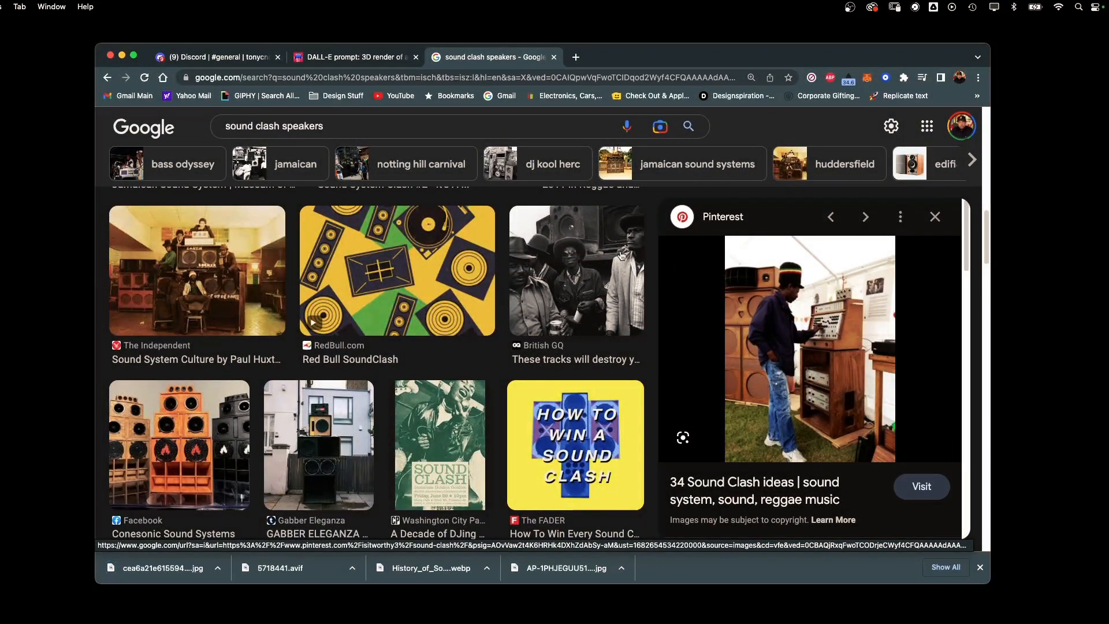
# Step: Close the Pinterest preview, open the Conesonic Sound Systems image of colourful speaker stacks, and show its full set of related images
pyautogui.click(934, 217)
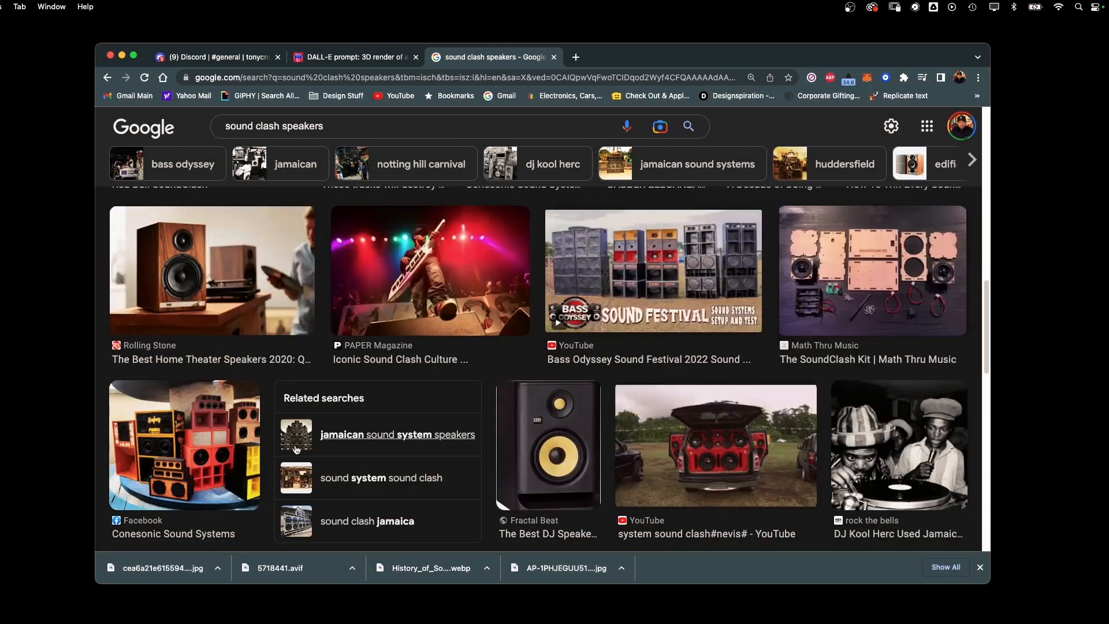
pyautogui.click(196, 444)
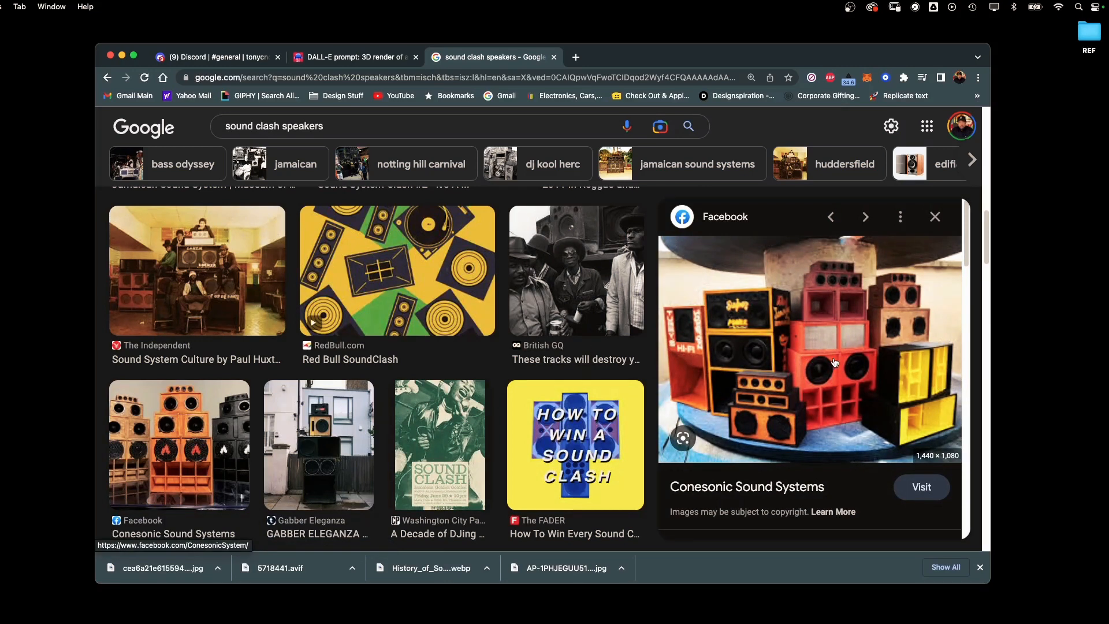
pyautogui.scroll(-5, 967, 300)
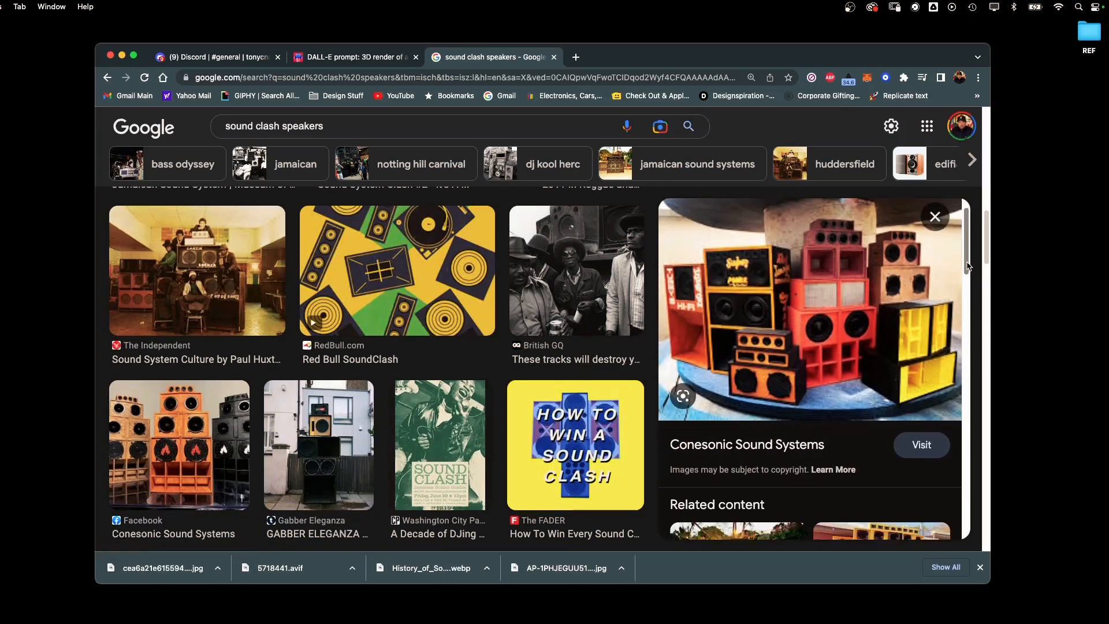
pyautogui.moveTo(972, 319); pyautogui.dragTo(972, 502)
pyautogui.click(803, 458)
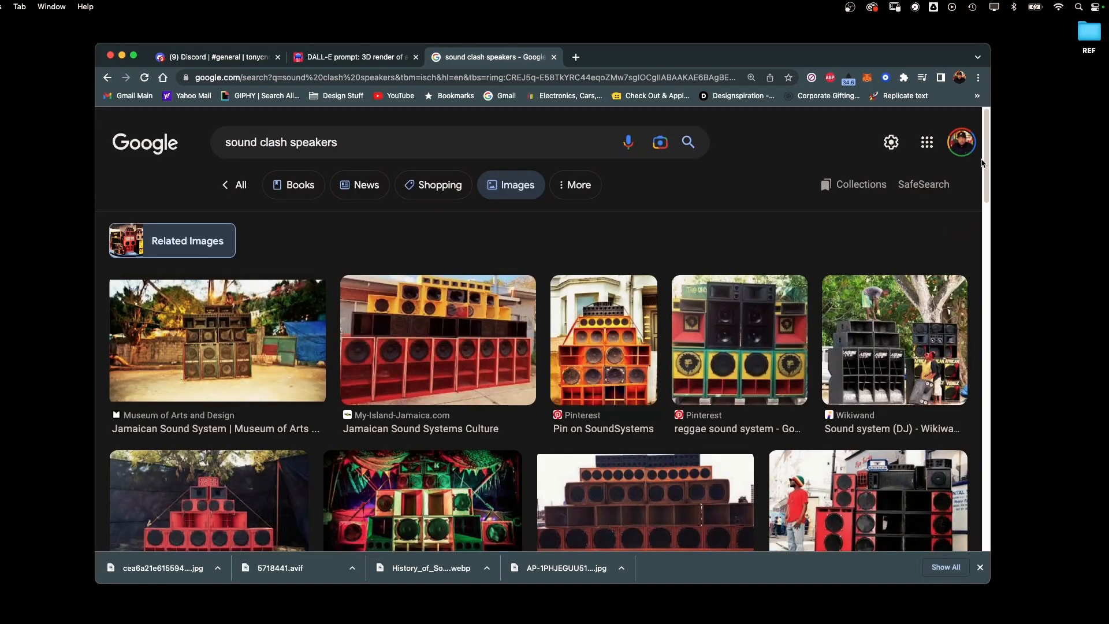
# Step: Browse the related images for more sound system speaker stack references
pyautogui.scroll(-3, 976, 242)
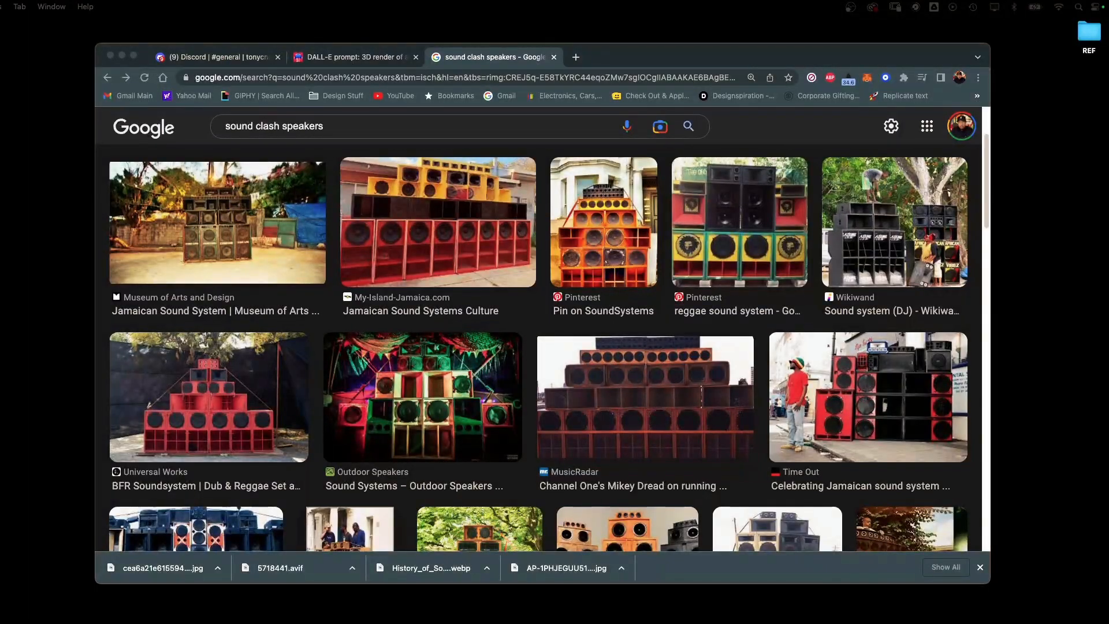
pyautogui.click(987, 225)
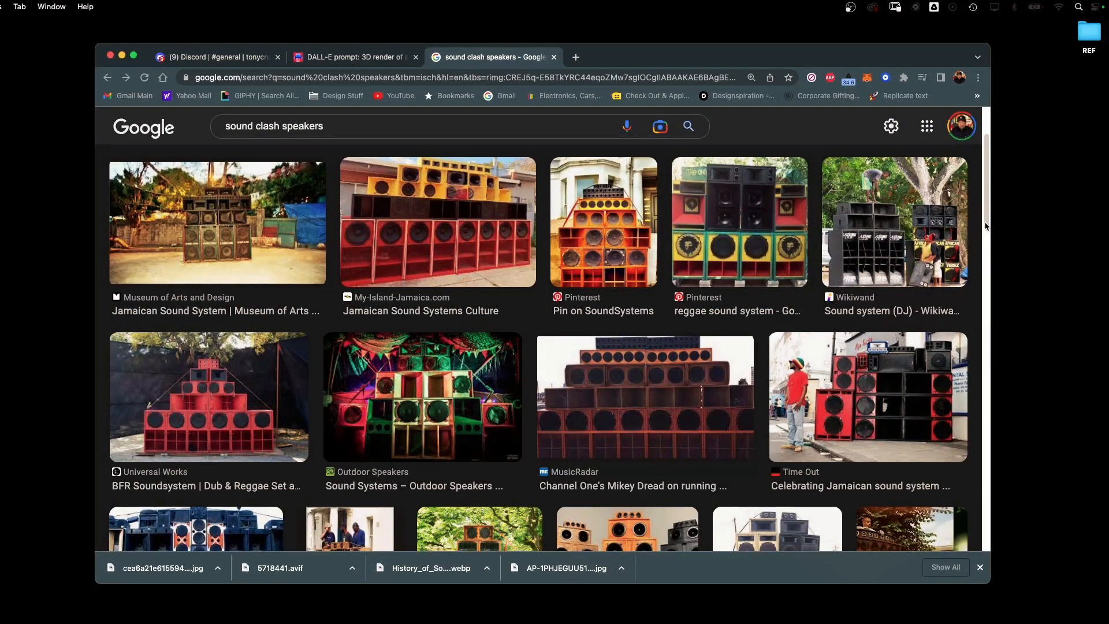
pyautogui.moveTo(986, 225); pyautogui.dragTo(970, 294)
pyautogui.scroll(-6, 970, 294)
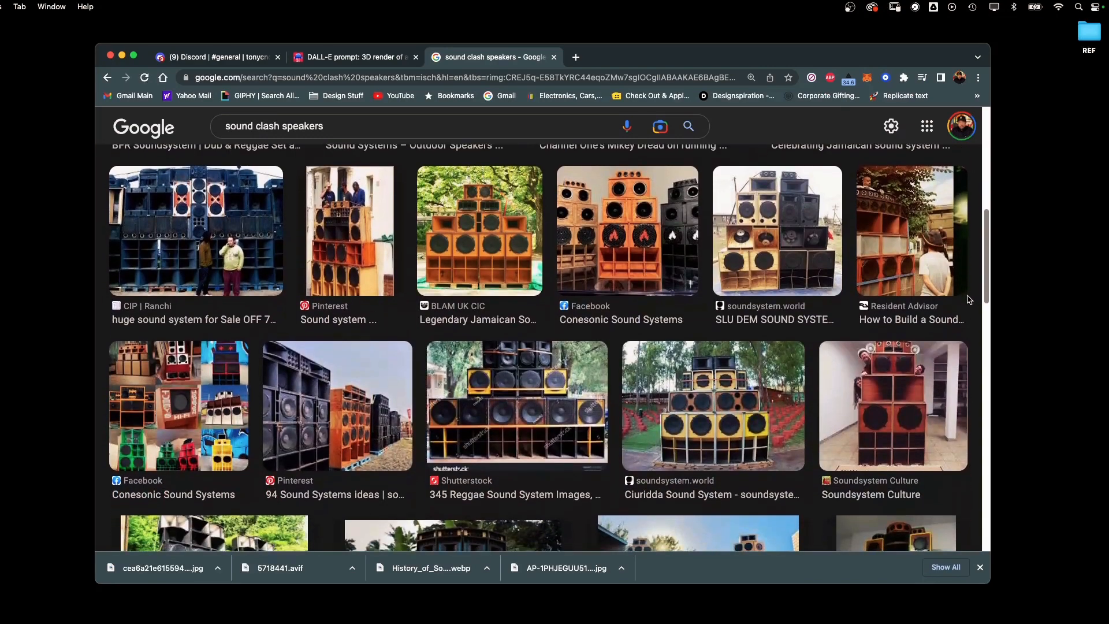
pyautogui.scroll(-5, 949, 370)
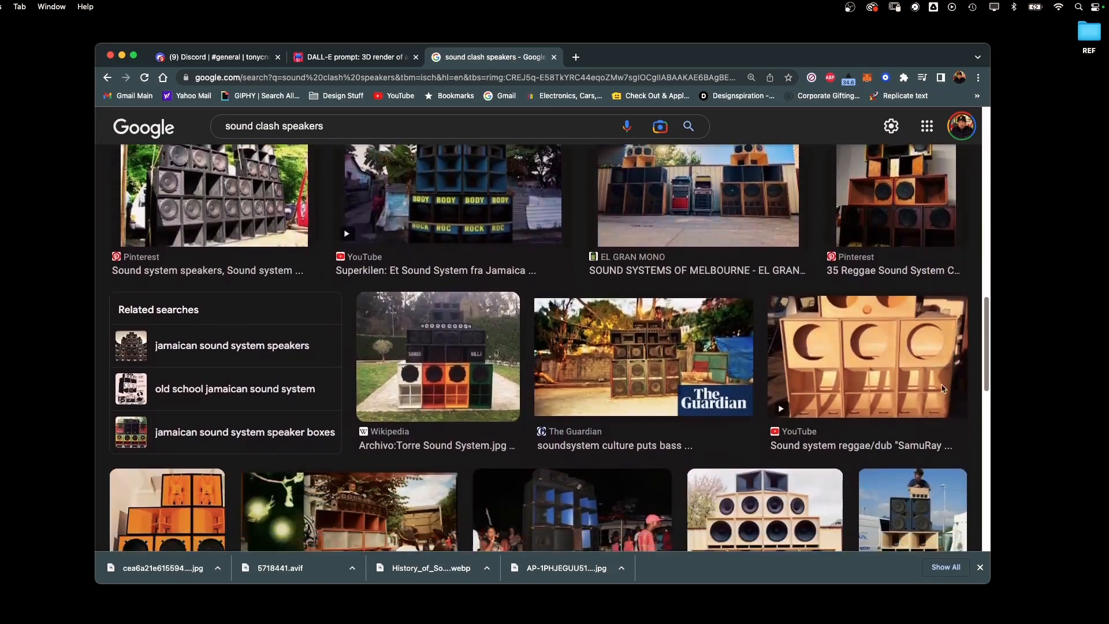
# Step: Find the Notting Hill Carnival image of the blue speaker wall and save it to the Desktop as Sound-System-BIG2
pyautogui.scroll(-3, 937, 417)
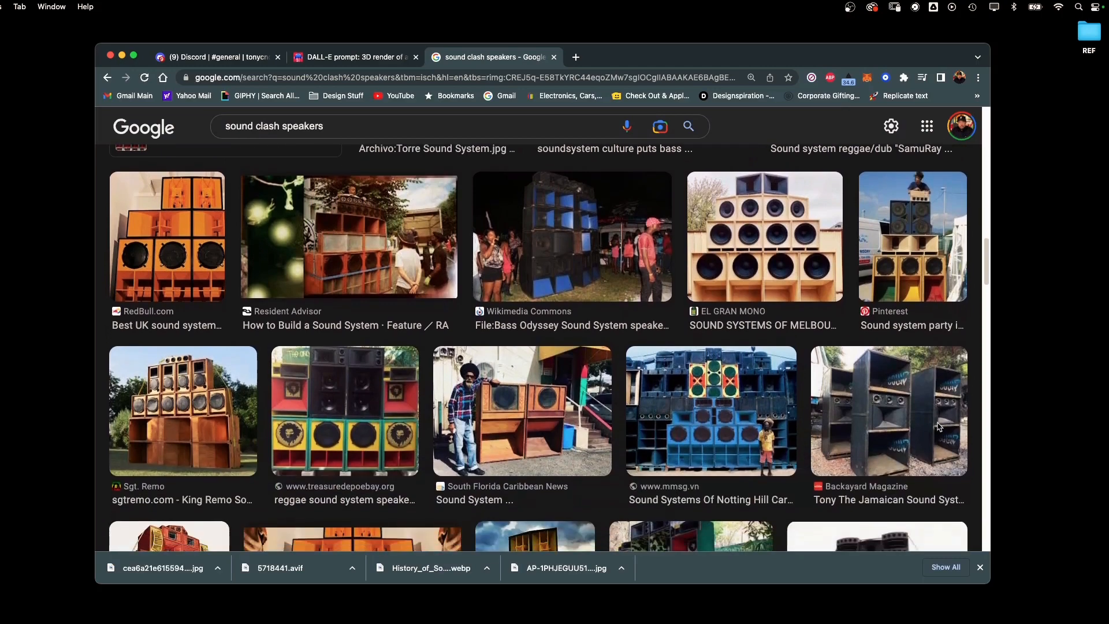
pyautogui.scroll(-1, 938, 435)
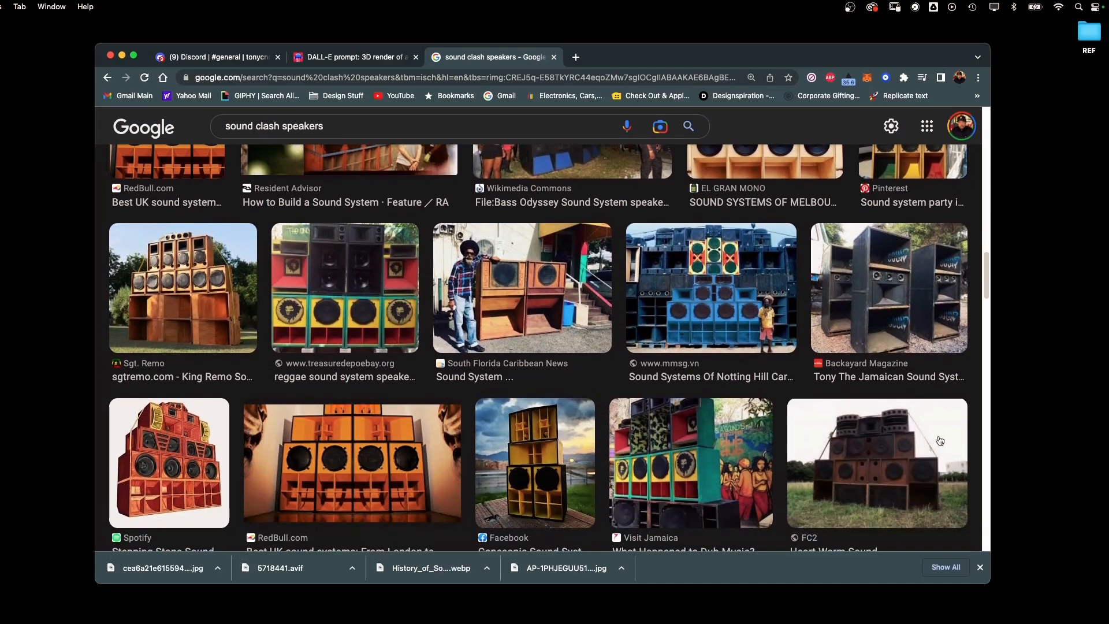
pyautogui.click(730, 315)
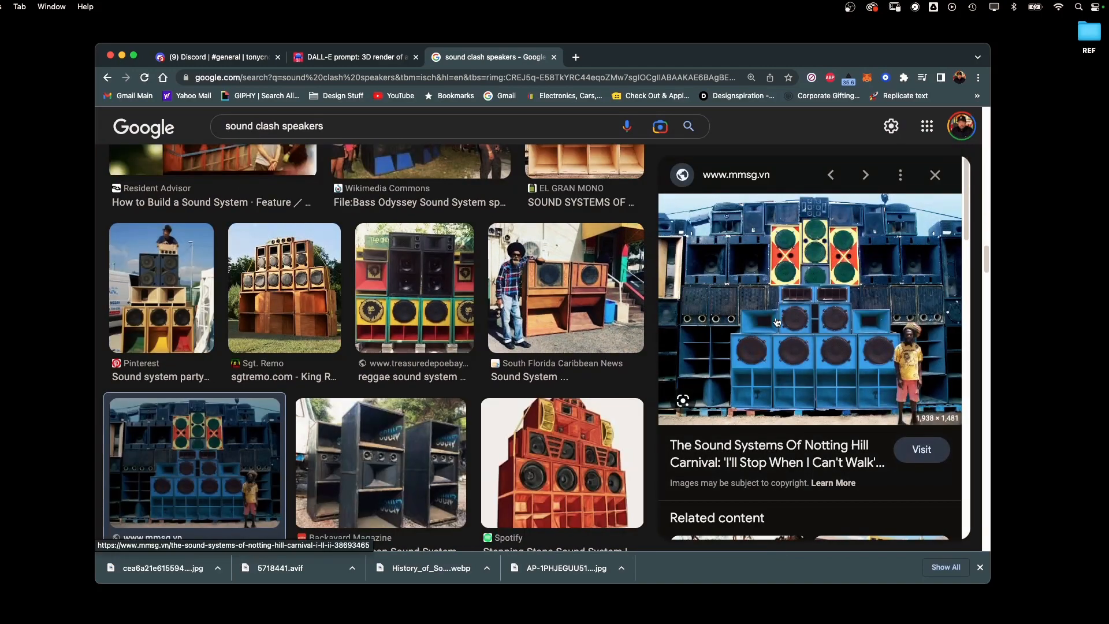
pyautogui.rightClick(813, 347)
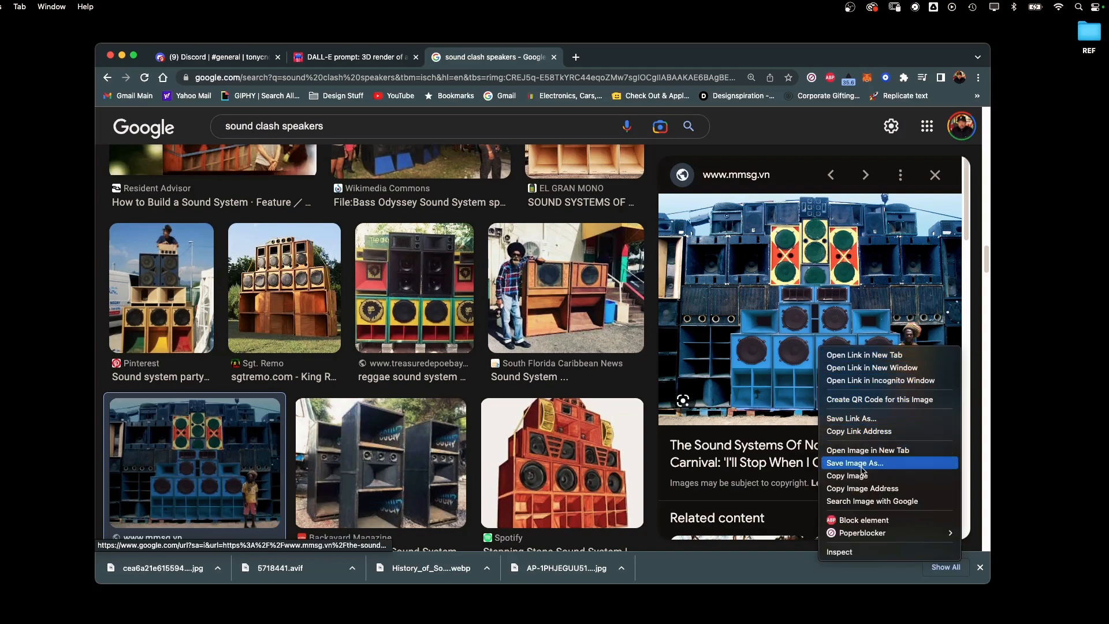
pyautogui.click(865, 464)
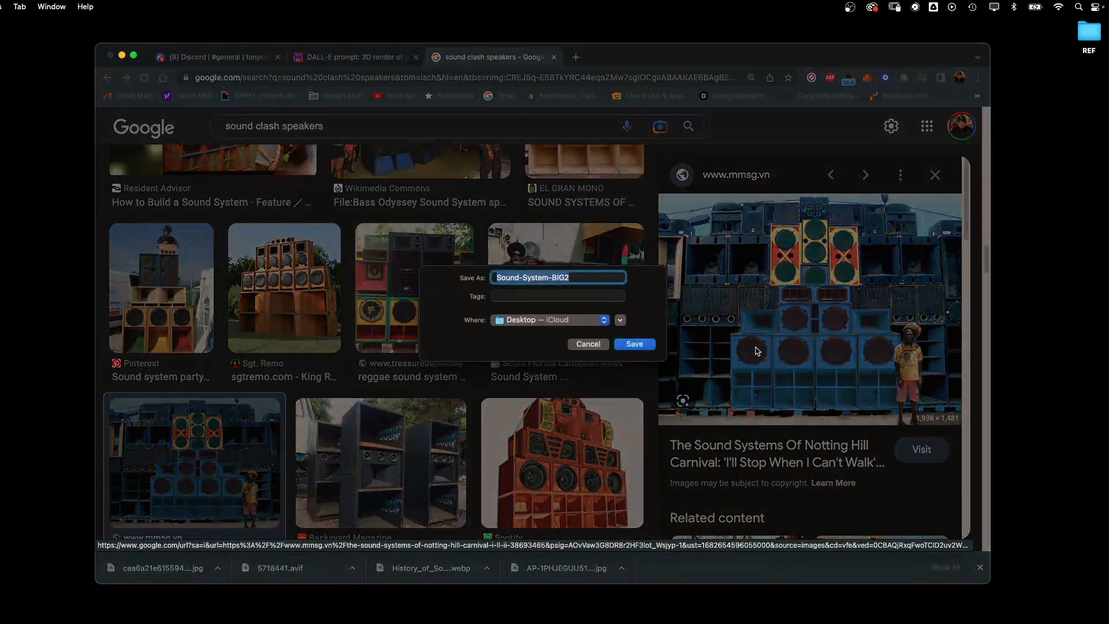
pyautogui.click(641, 342)
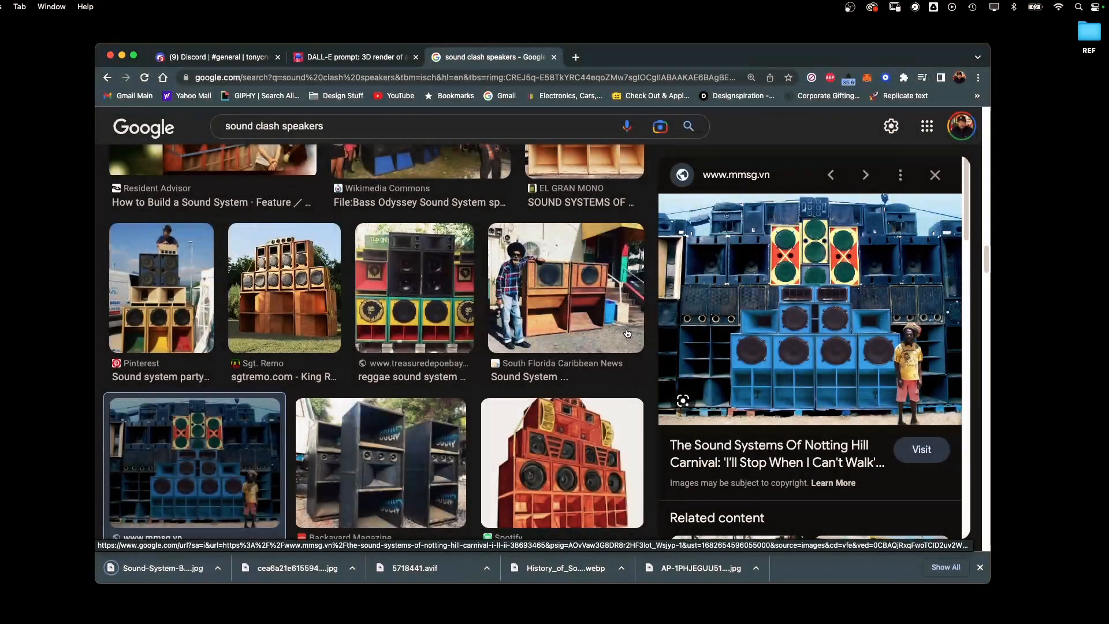
# Step: On the PromptHero page, copy the prompt text "3D render of a floating futuristic castle in a clear sky, digital art"
pyautogui.click(337, 57)
pyautogui.click(698, 339)
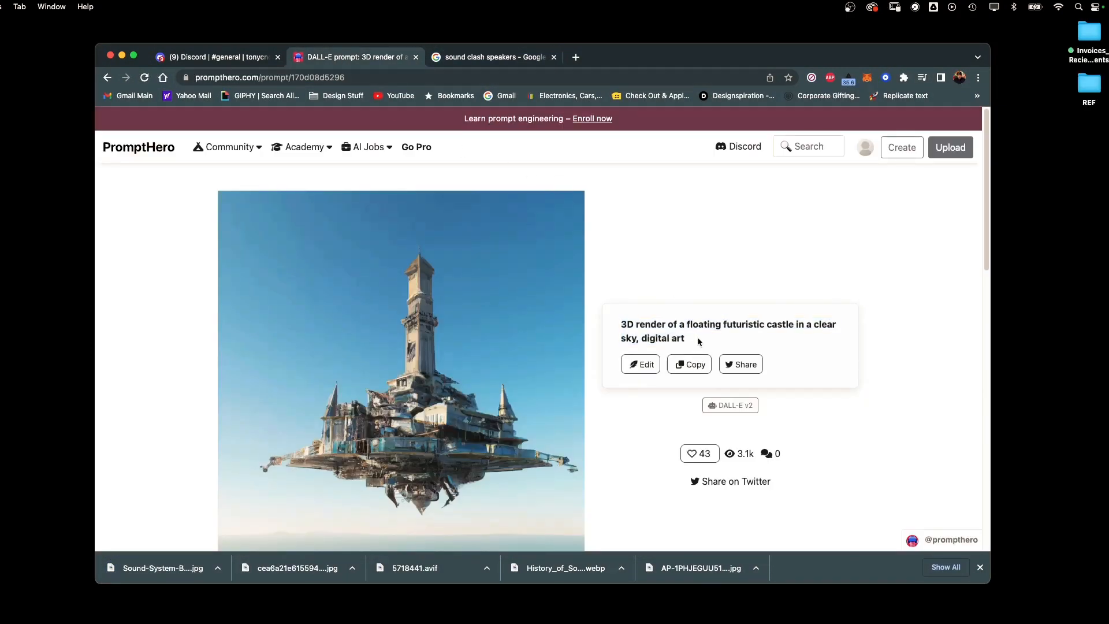
pyautogui.moveTo(691, 340); pyautogui.dragTo(615, 324)
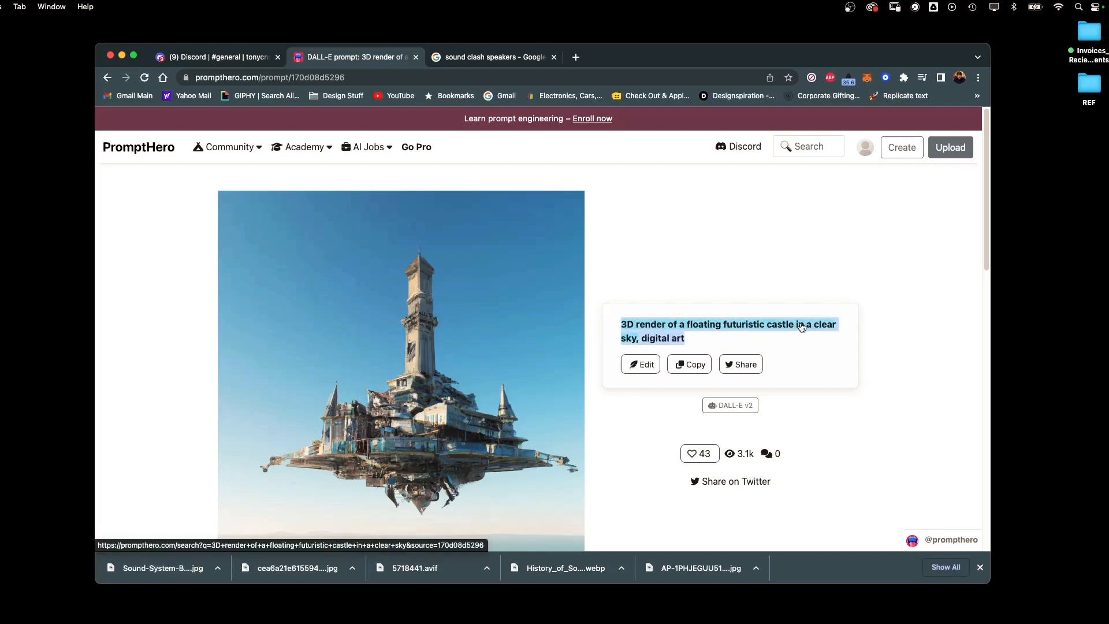
pyautogui.click(683, 345)
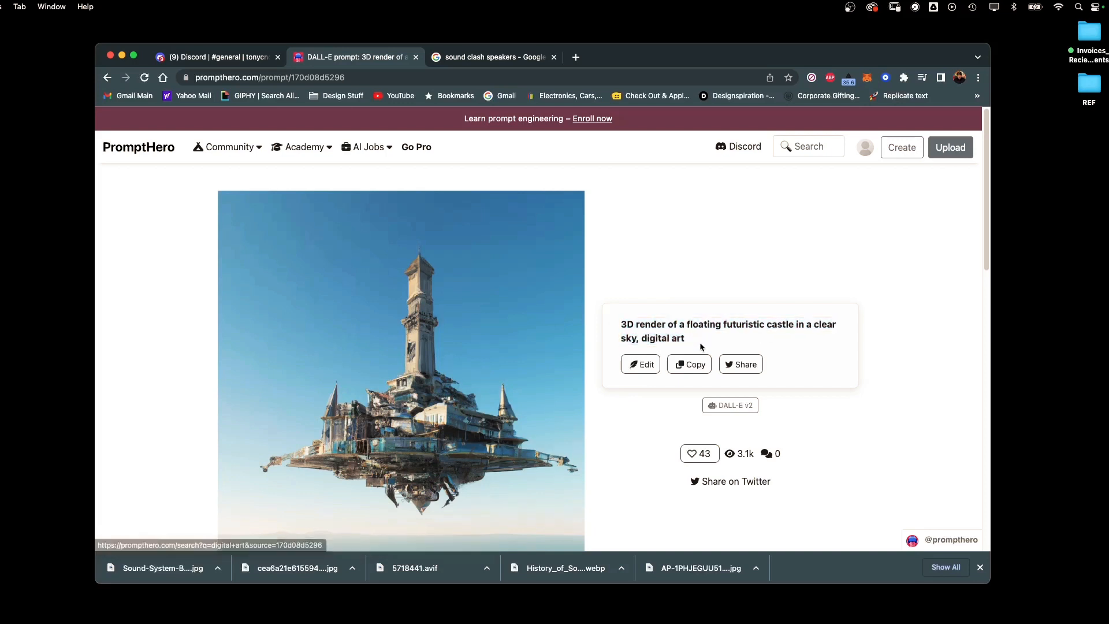
pyautogui.moveTo(690, 342); pyautogui.dragTo(619, 323)
pyautogui.press('super+c')
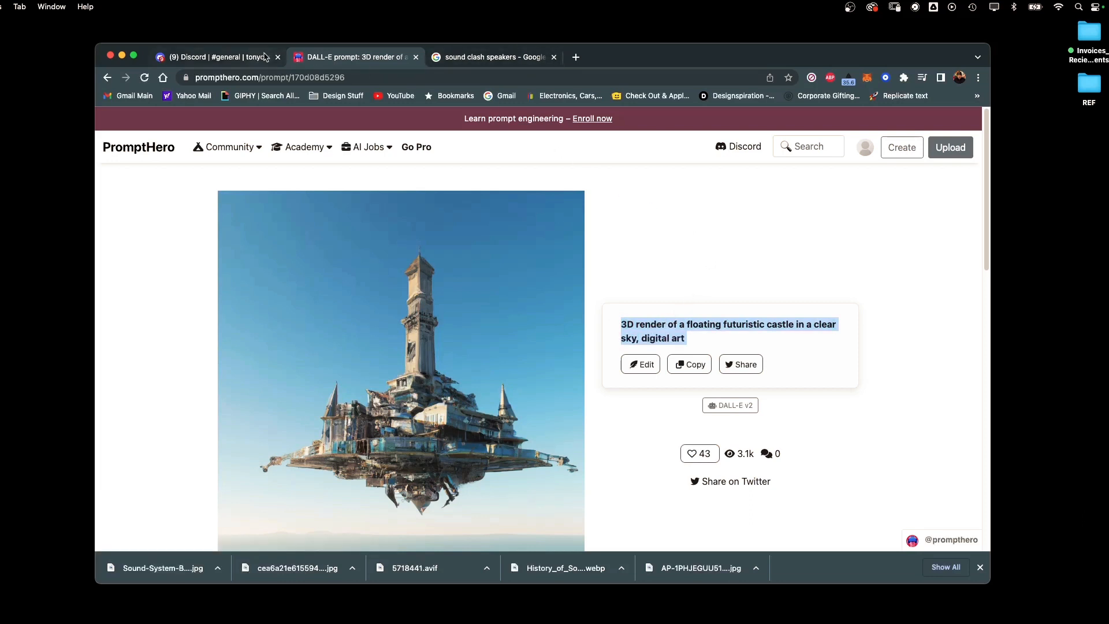
# Step: Switch to Discord and paste the copied castle text into the /imagine prompt, followed by a comma
pyautogui.click(230, 58)
pyautogui.click(396, 523)
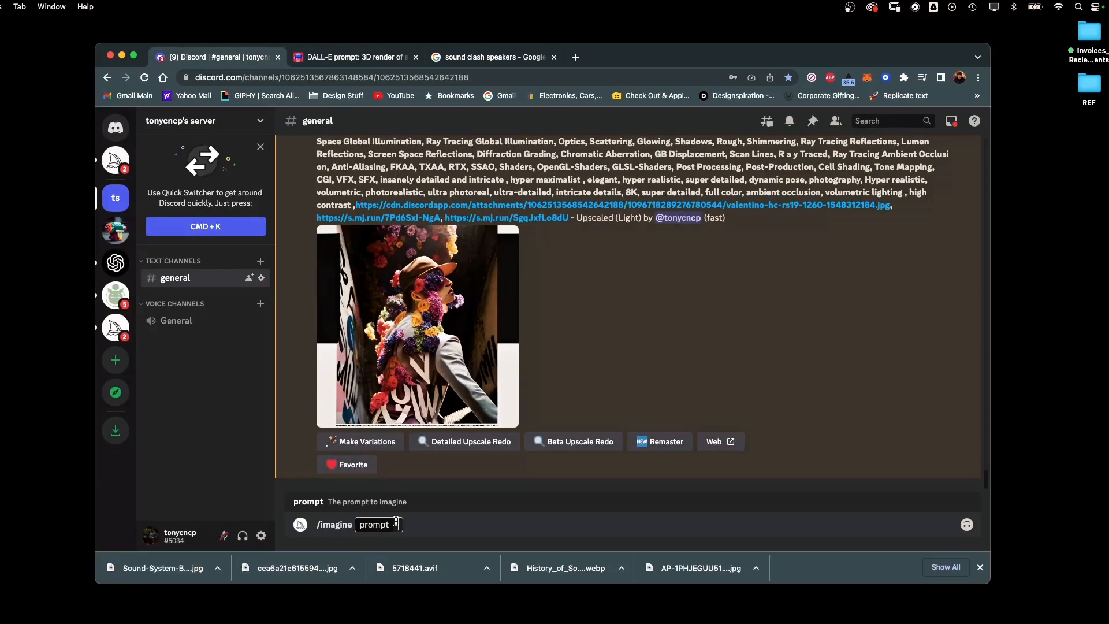
pyautogui.press('super+v')
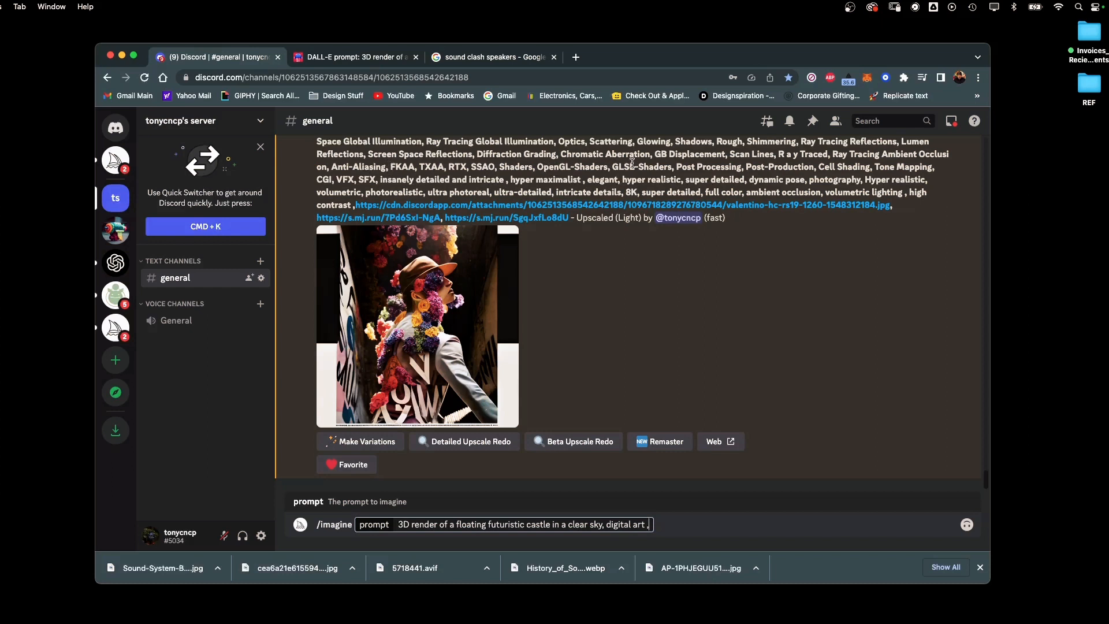
# Step: Append "insanely detailed and intricate , hyper maximalist , elegant, hyper realistic, super detailed, dynamic pose, photography," from the earlier message to the prompt
pyautogui.moveTo(677, 167); pyautogui.dragTo(471, 167)
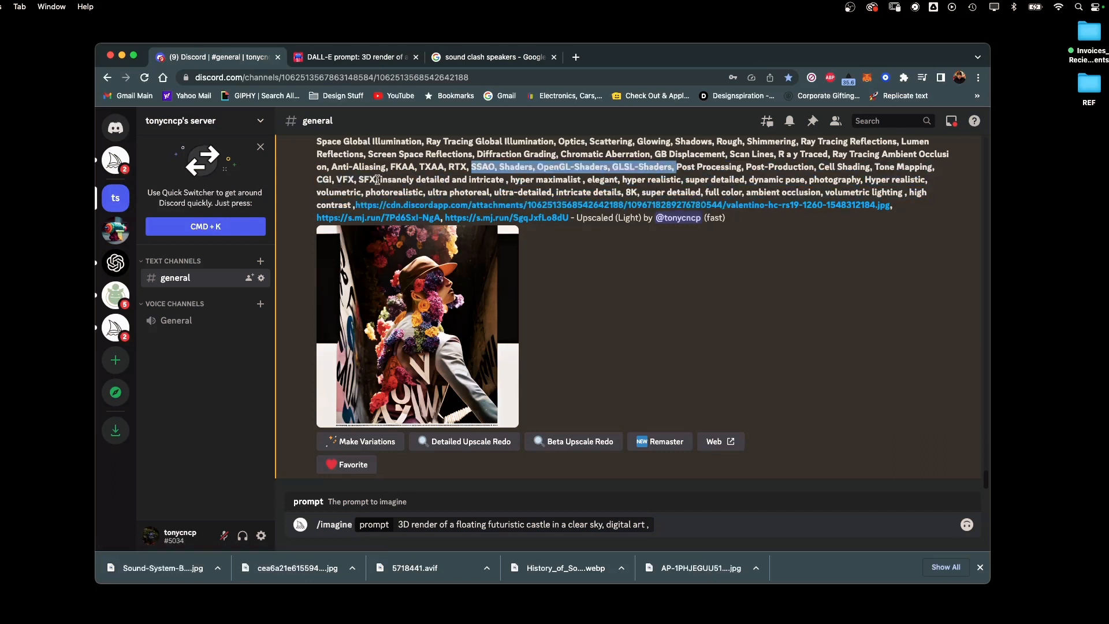
pyautogui.moveTo(377, 180); pyautogui.dragTo(864, 180)
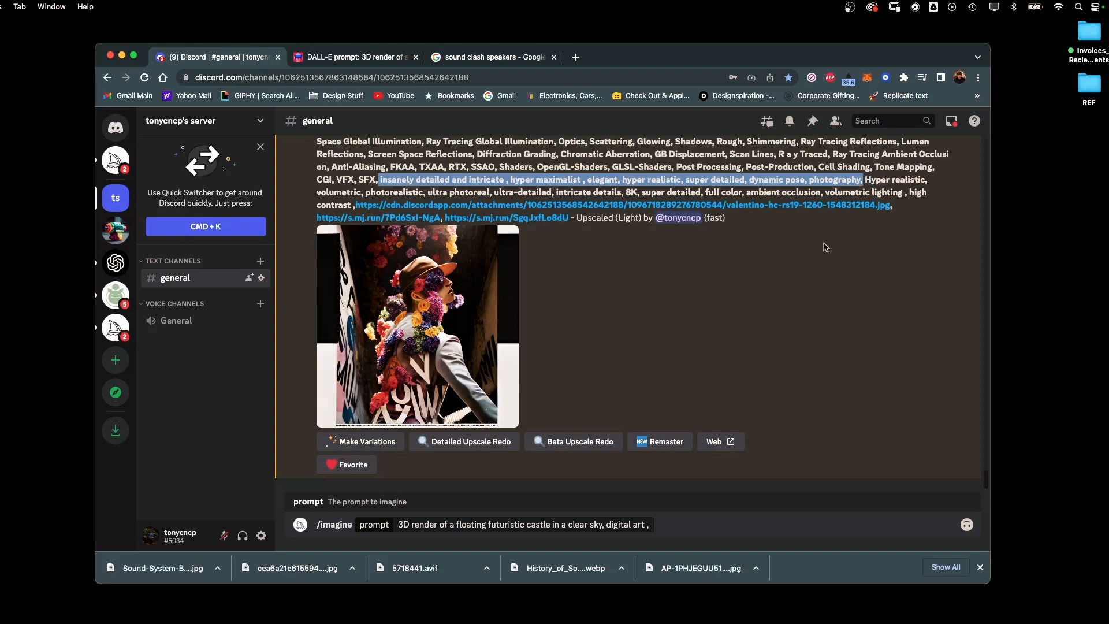
pyautogui.click(648, 525)
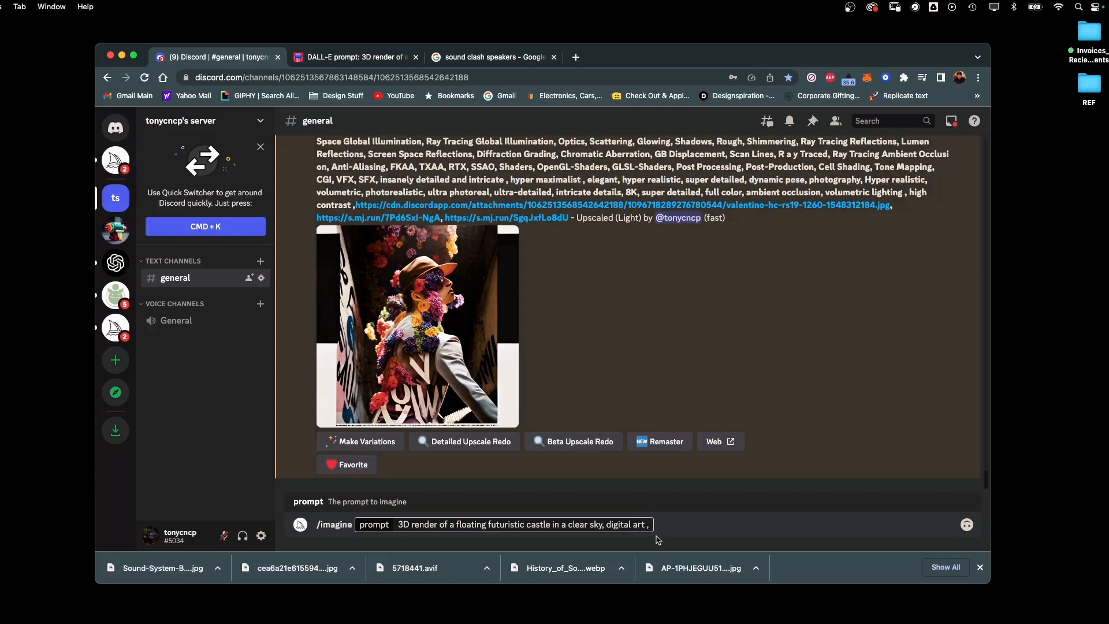
pyautogui.write('insanely detailed and intricate , hyper maximalist , elegant, hyper realistic, super detailed, dynamic pose, photography,')
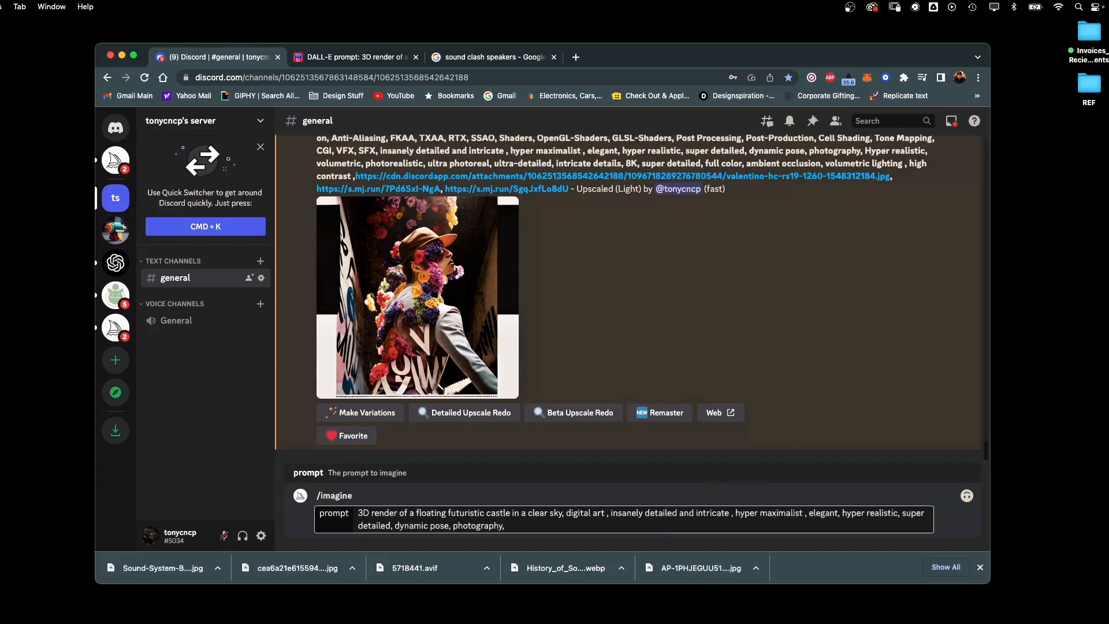
# Step: Copy the complete castle prompt text and clear it from the /imagine prompt field
pyautogui.moveTo(504, 525); pyautogui.dragTo(355, 517)
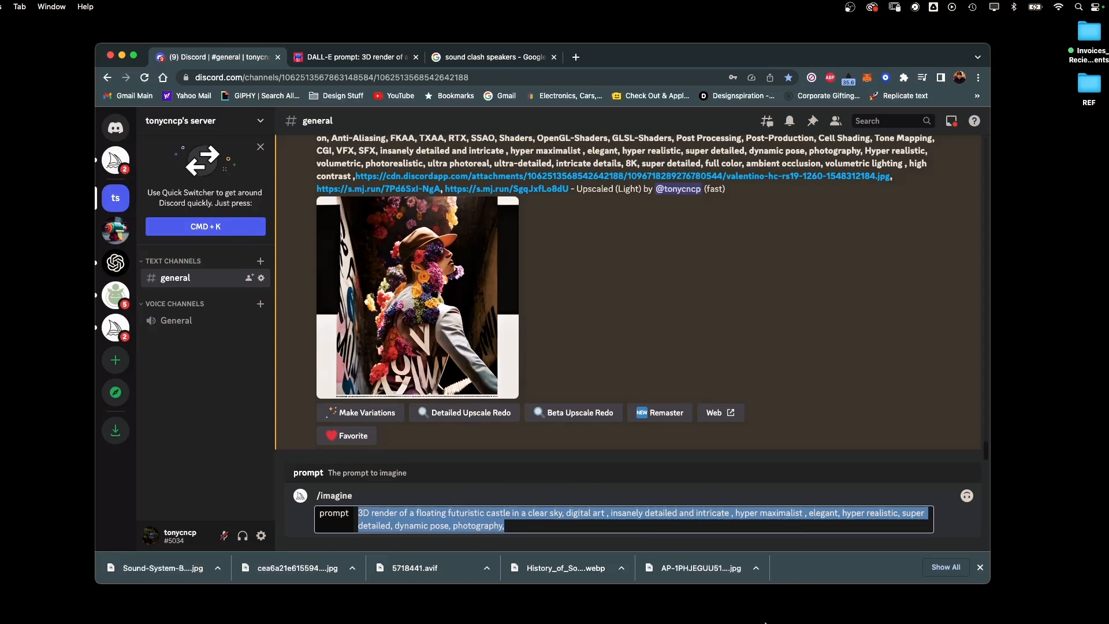
pyautogui.moveTo(524, 527); pyautogui.dragTo(345, 511)
pyautogui.moveTo(545, 622)
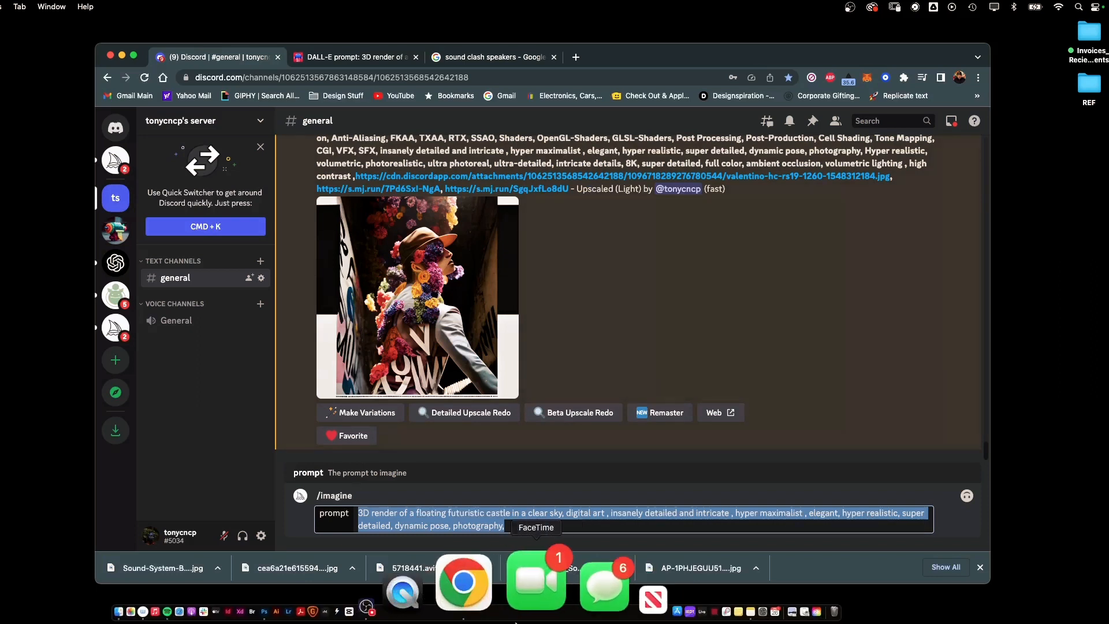
pyautogui.click(625, 603)
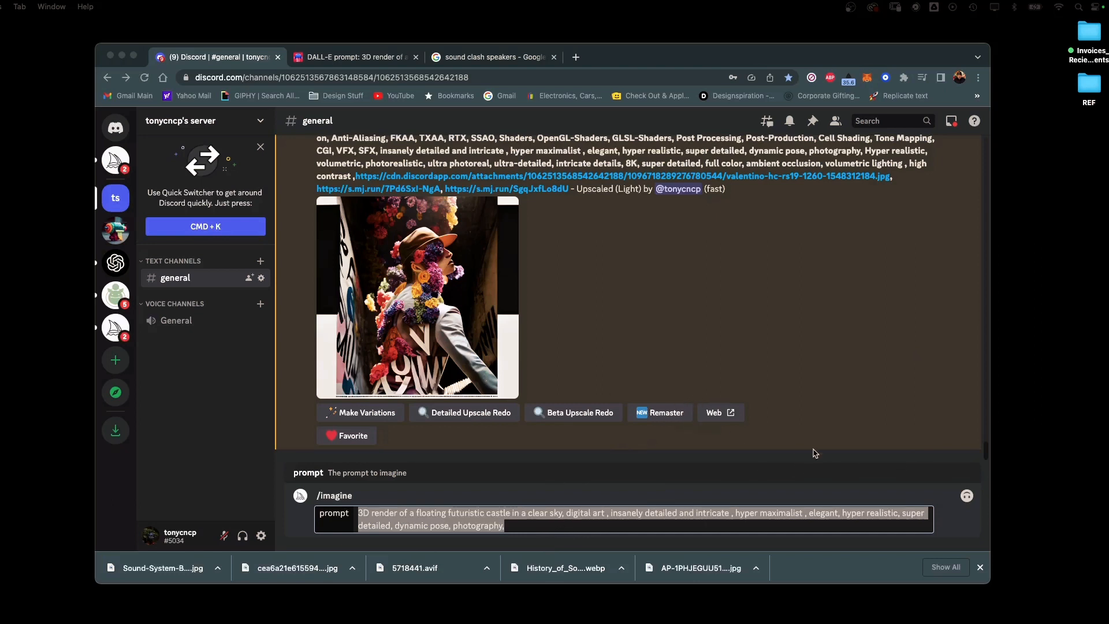
pyautogui.click(516, 529)
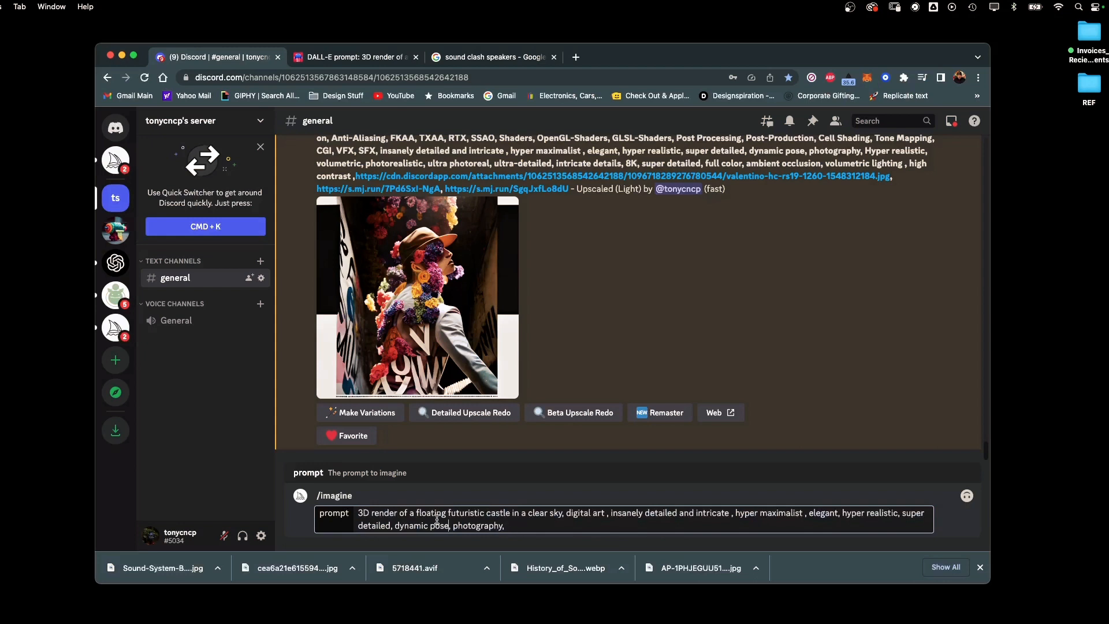
pyautogui.press('super+a')
pyautogui.press('super+c')
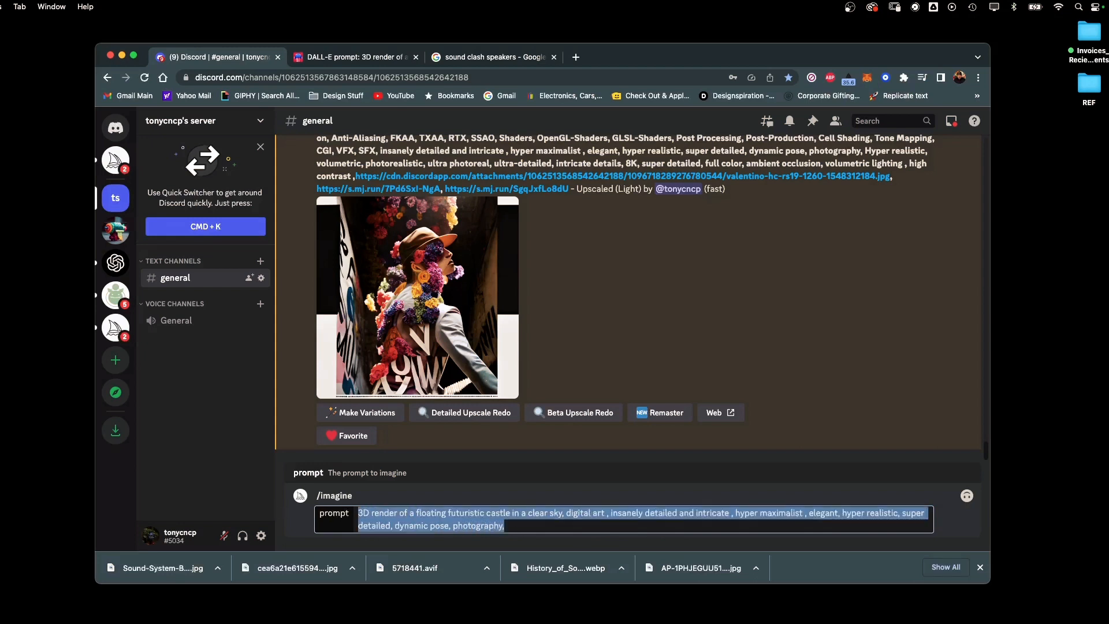
pyautogui.press('BackSpace')
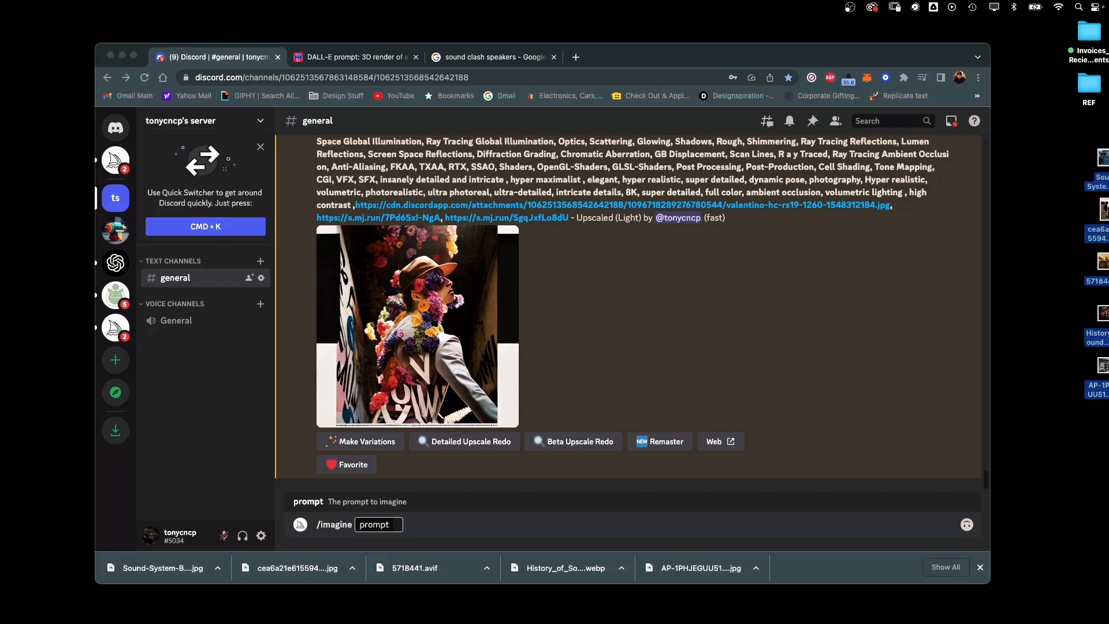
# Step: Try to add the saved sound system images to the empty /imagine prompt
pyautogui.moveTo(566, 568); pyautogui.dragTo(397, 525)
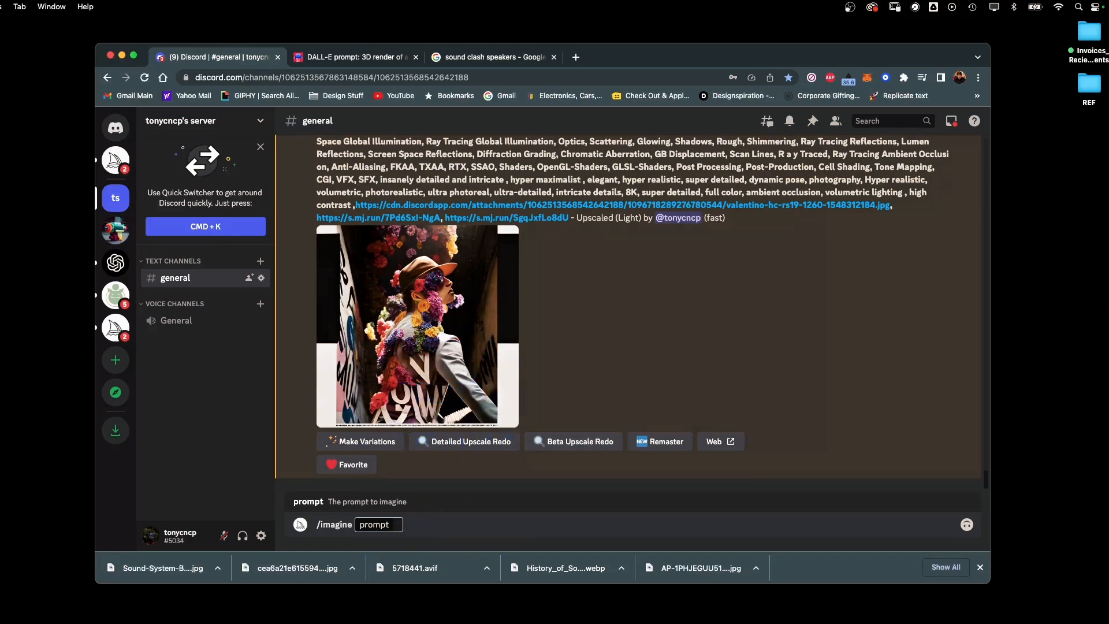
pyautogui.moveTo(664, 568); pyautogui.dragTo(397, 526)
# Step: Remove the /imagine command from the message field and upload the five saved sound system images from the desktop to the general channel
pyautogui.press('BackSpace')
pyautogui.press('BackSpace')
pyautogui.press('BackSpace')
pyautogui.press('BackSpace')
pyautogui.press('BackSpace')
pyautogui.press('BackSpace')
pyautogui.press('BackSpace')
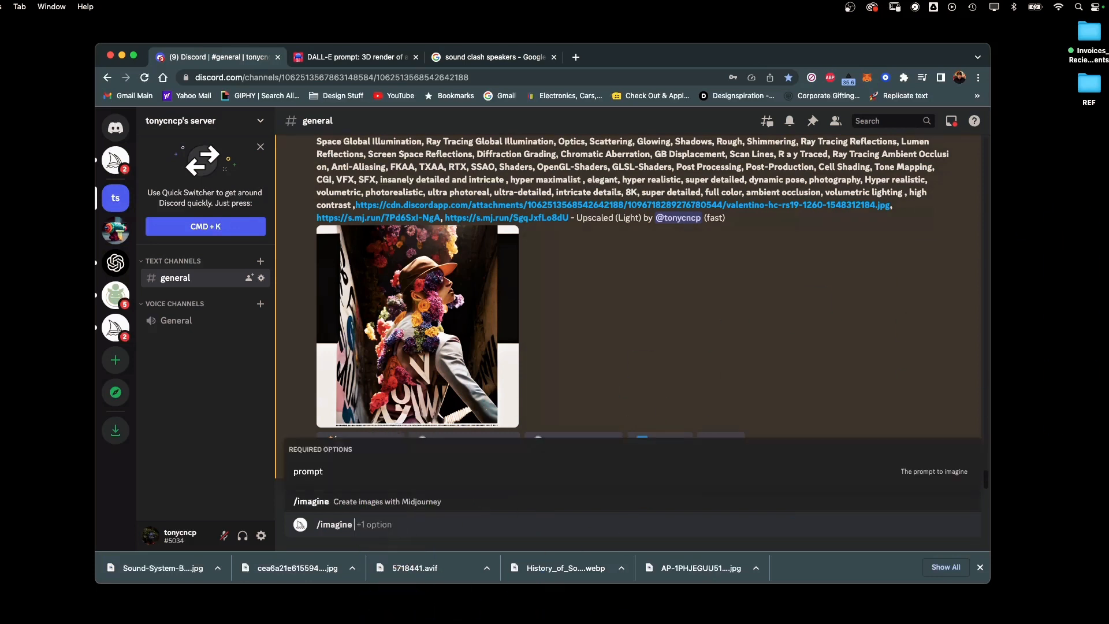
pyautogui.press('BackSpace')
pyautogui.press('BackSpace')
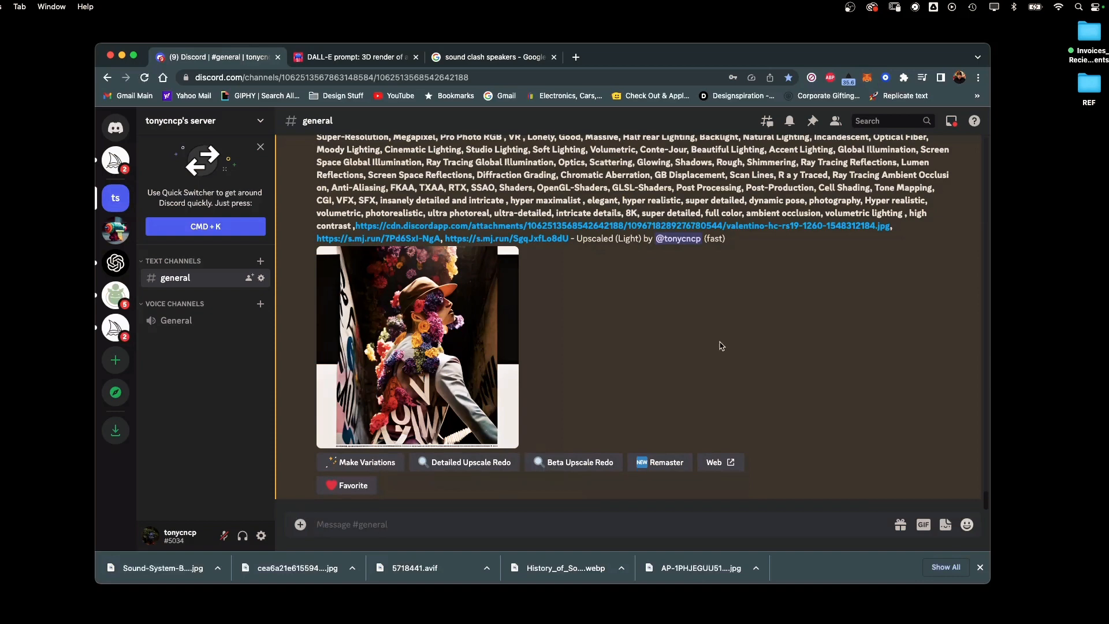
pyautogui.moveTo(1106, 346); pyautogui.dragTo(329, 534)
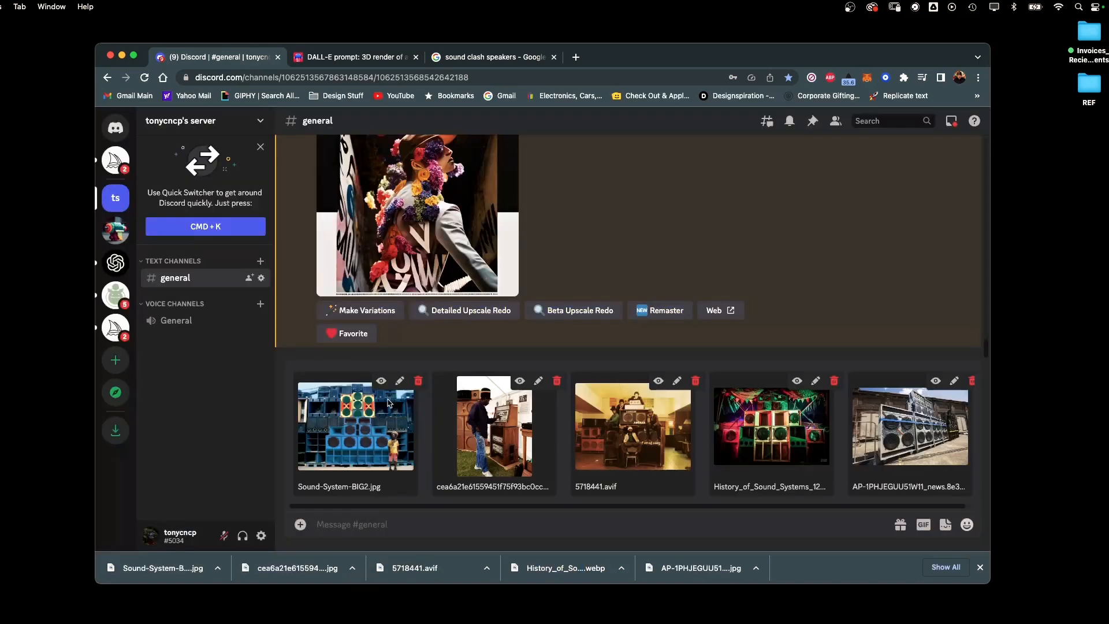
pyautogui.press('Return')
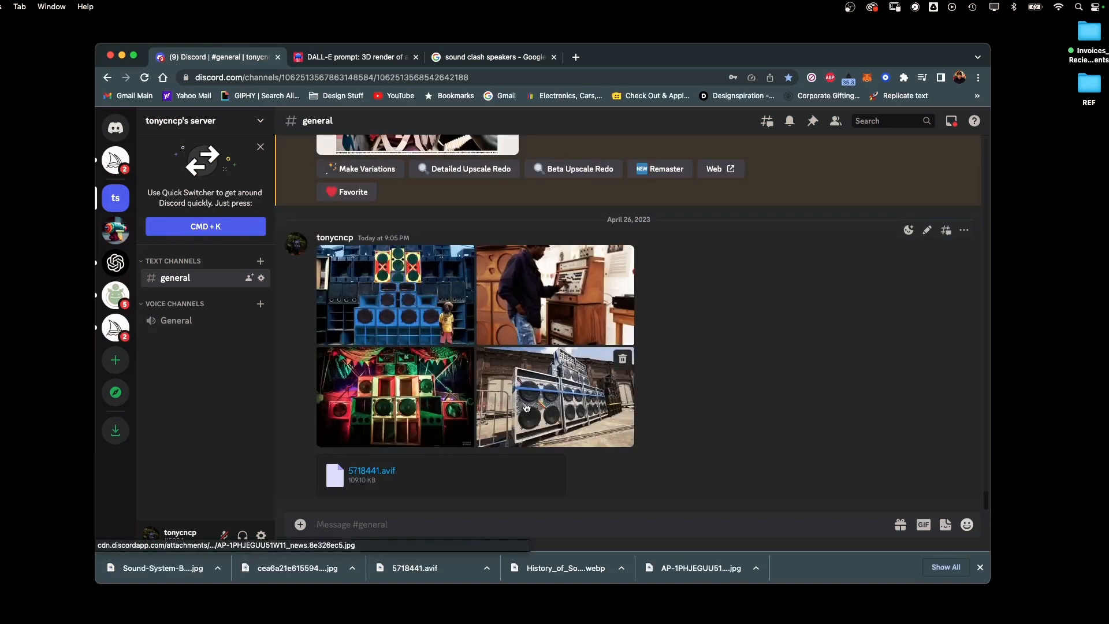
# Step: Open the uploaded blue speaker wall and man-at-the-rack images in separate browser tabs, returning to Discord after each
pyautogui.click(414, 329)
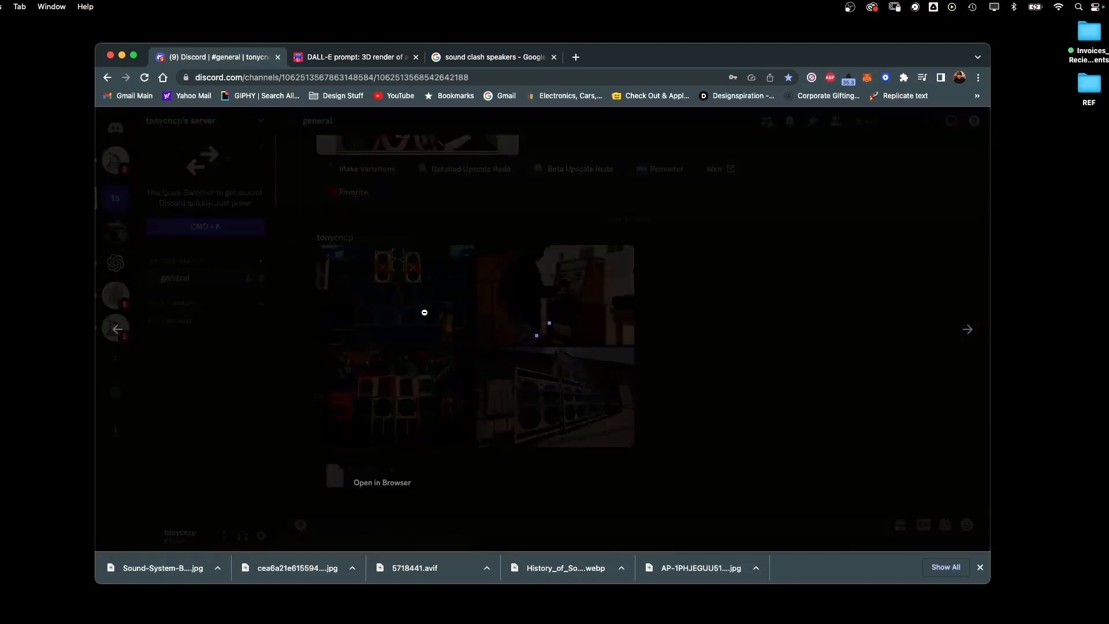
pyautogui.click(387, 483)
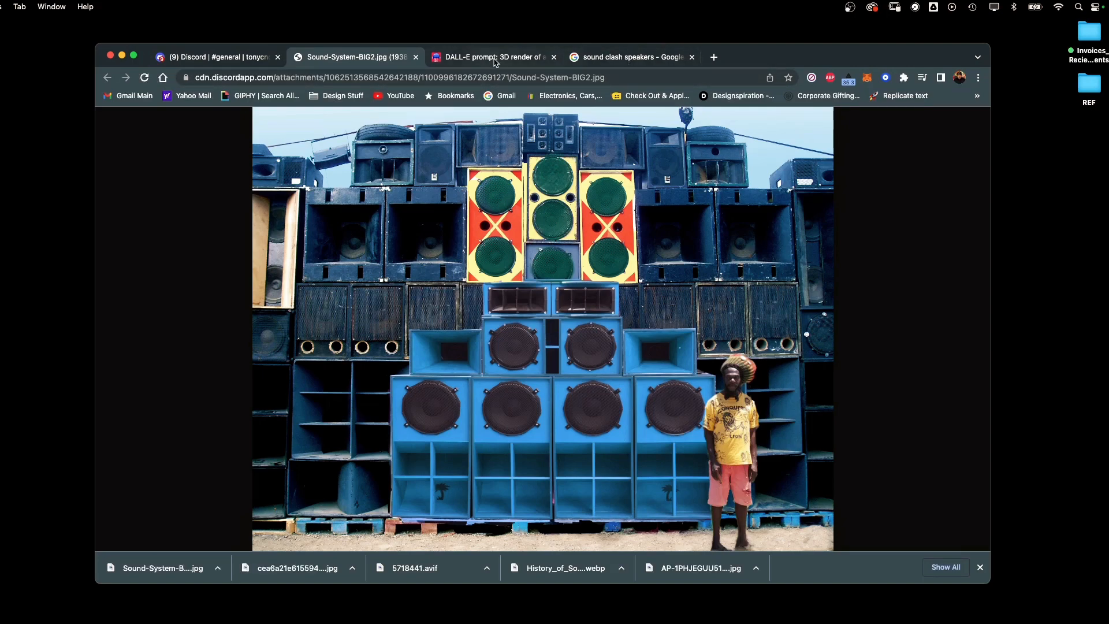
pyautogui.click(216, 58)
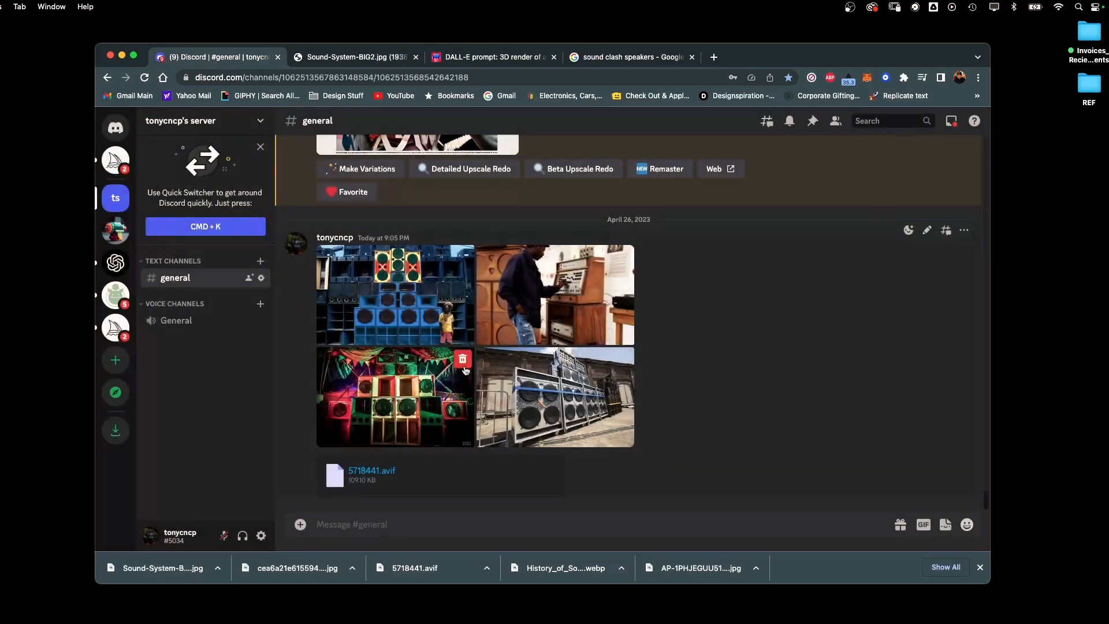
pyautogui.click(545, 329)
pyautogui.click(503, 430)
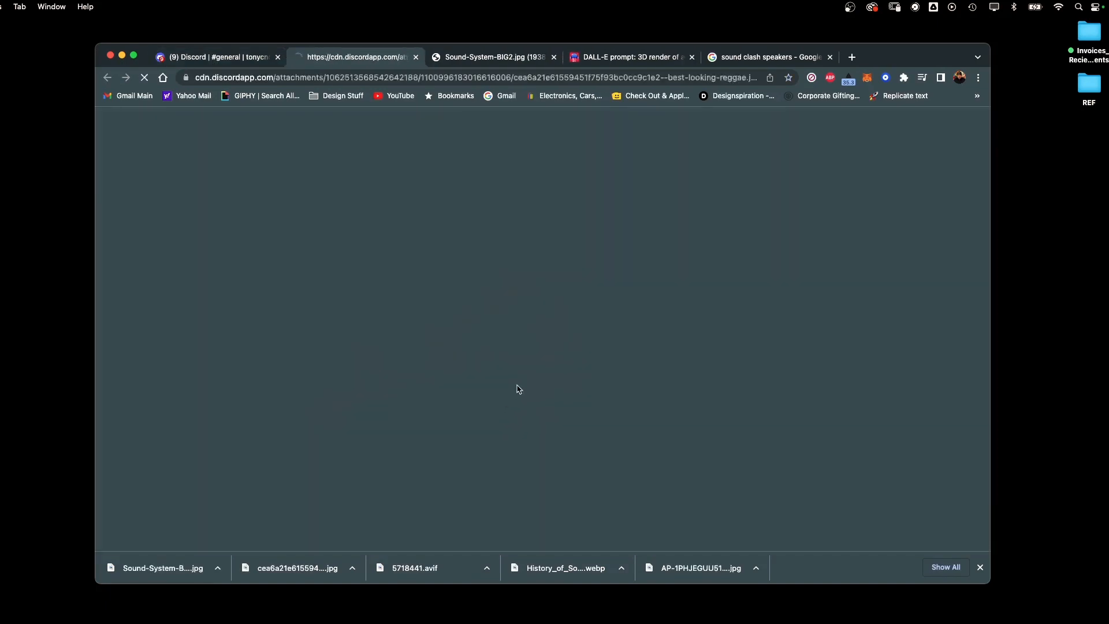
pyautogui.click(203, 58)
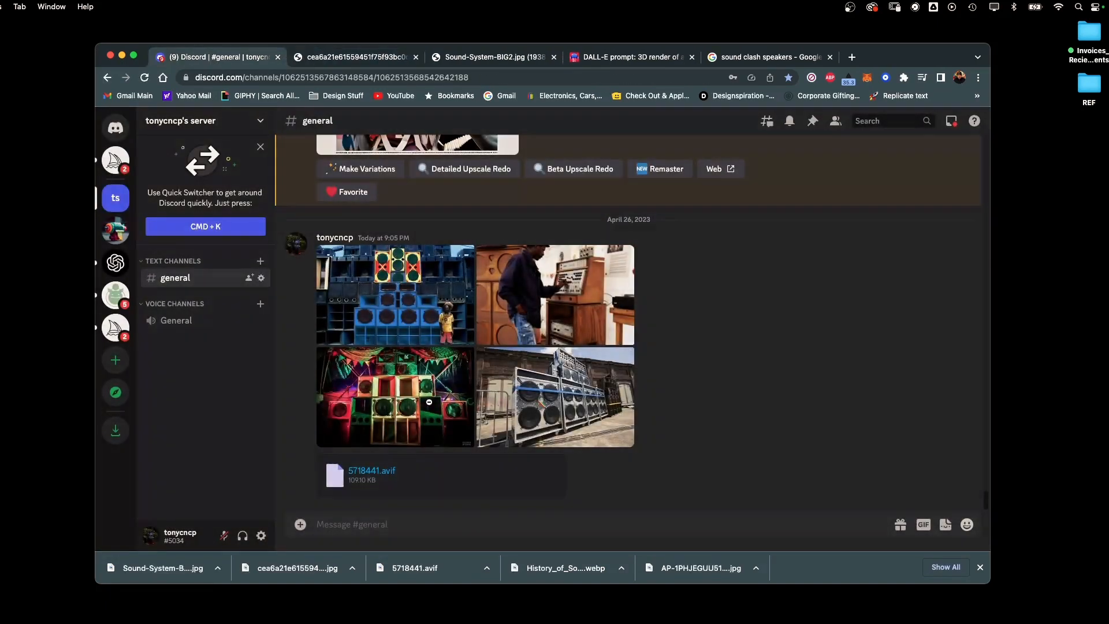
# Step: Open the uploaded red and green lit speaker stack and outdoor silver speaker images in separate browser tabs, returning to Discord after each
pyautogui.click(462, 396)
pyautogui.click(357, 486)
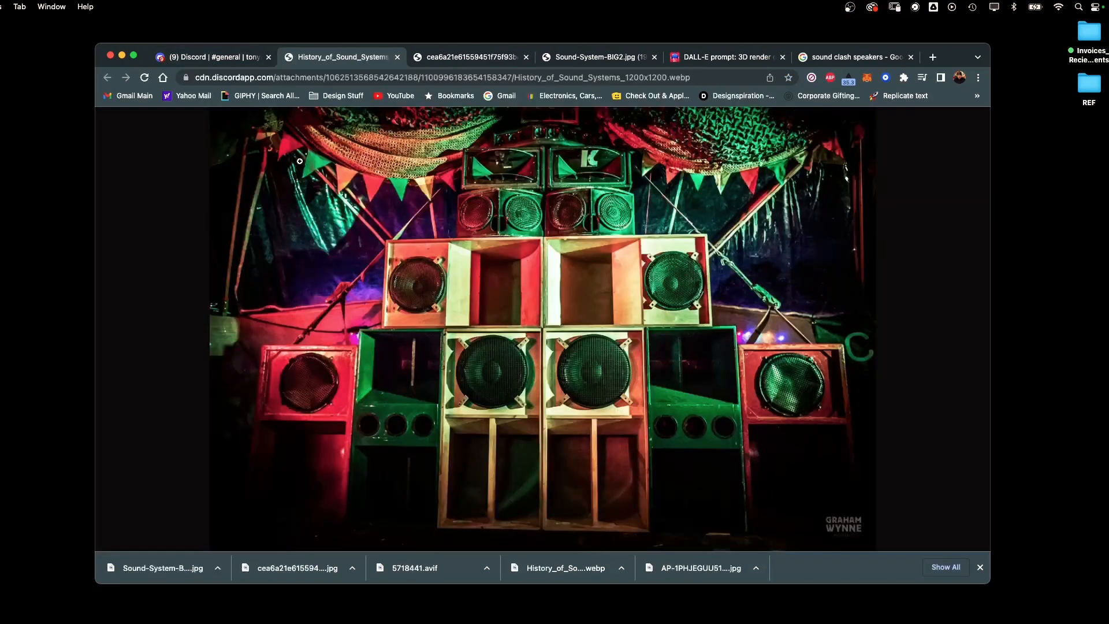
pyautogui.click(202, 58)
pyautogui.click(557, 415)
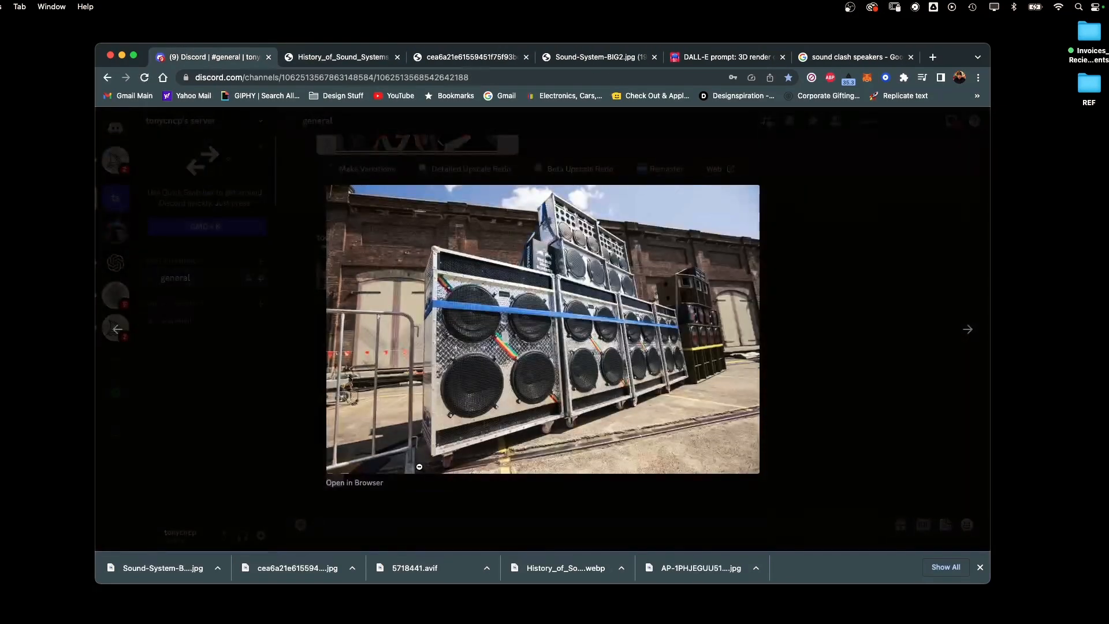
pyautogui.click(359, 484)
pyautogui.click(219, 60)
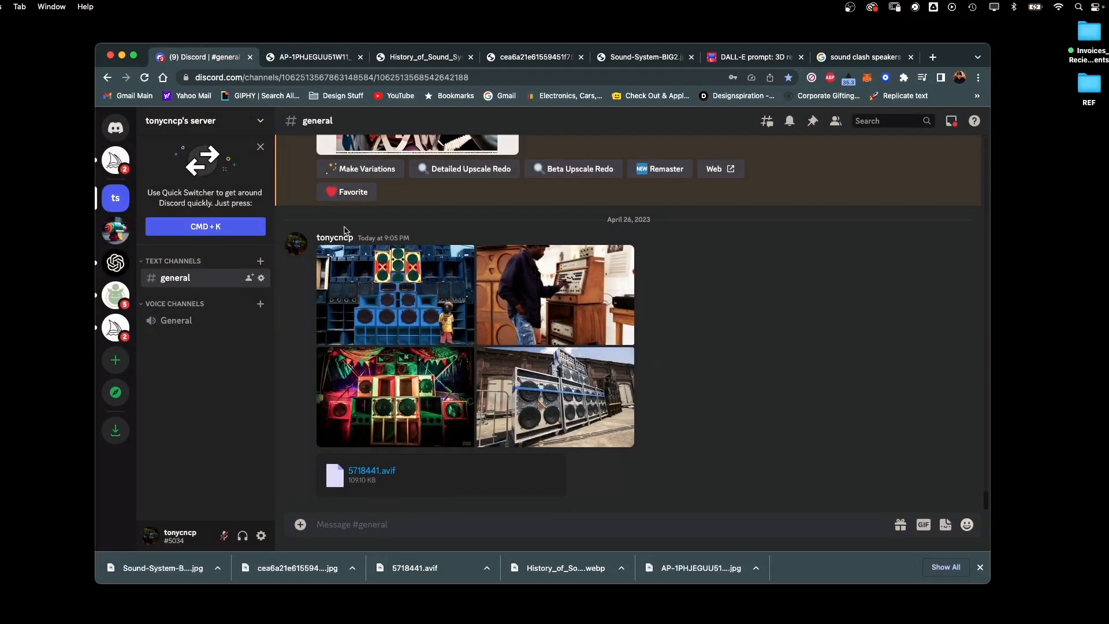
# Step: Start a new /imagine command and paste in the "3D render of a floating futuristic castle in a clear sky, digital art" prompt text
pyautogui.scroll(10, 987, 498)
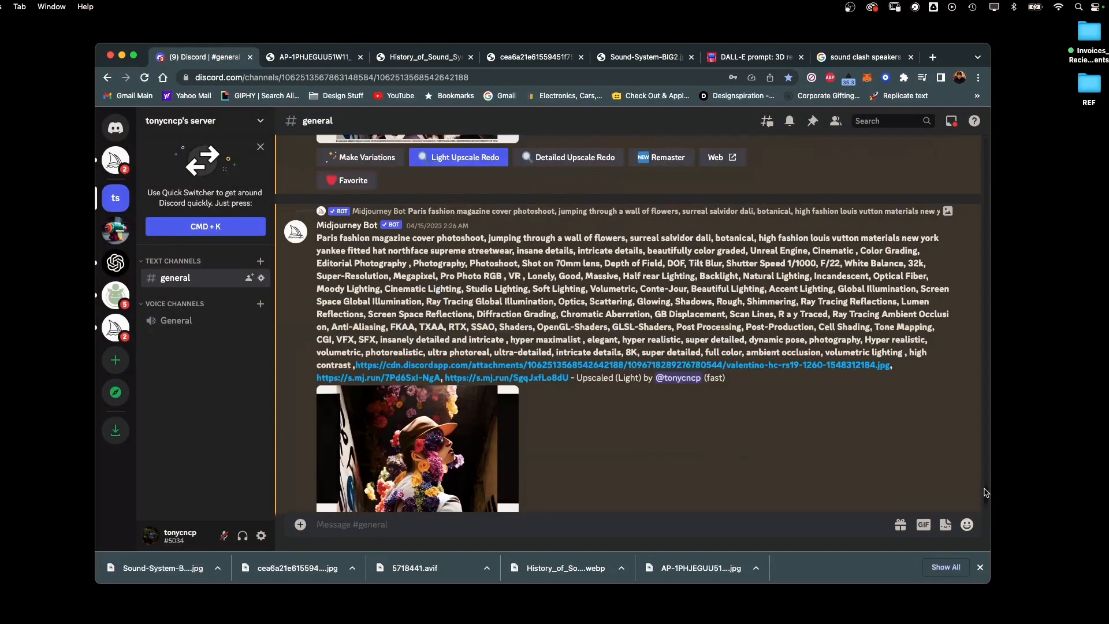
pyautogui.click(349, 224)
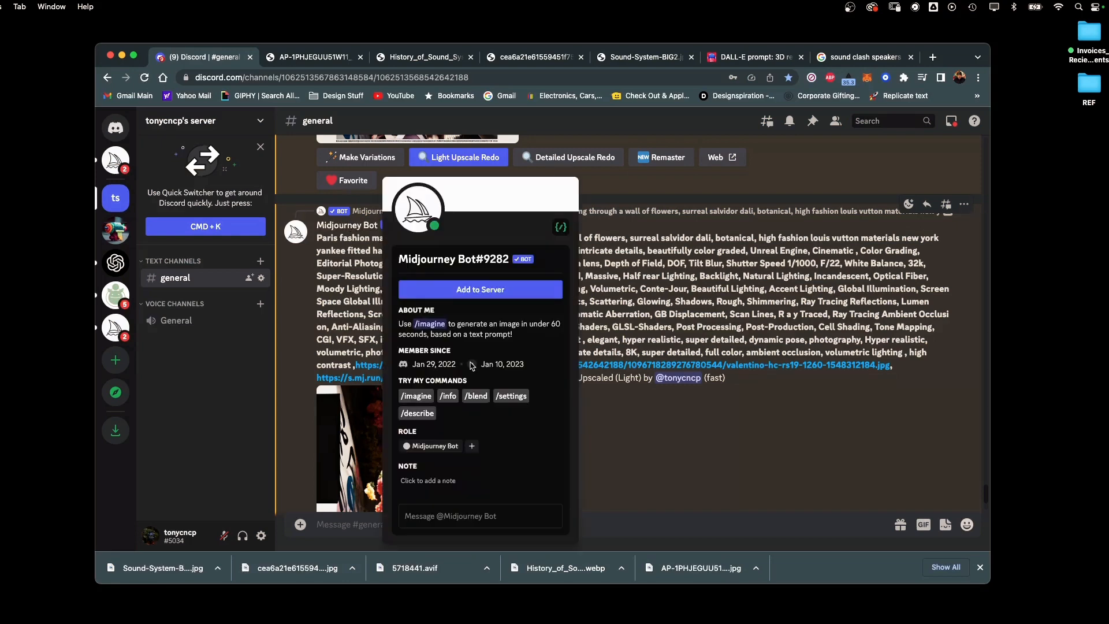
pyautogui.click(422, 462)
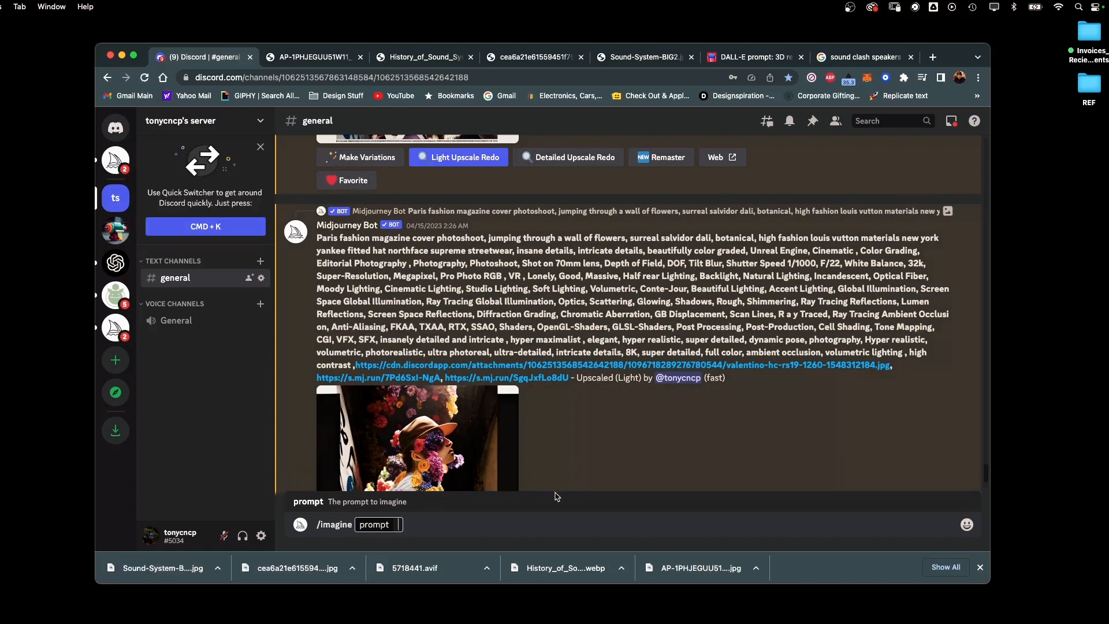
pyautogui.press('super+v')
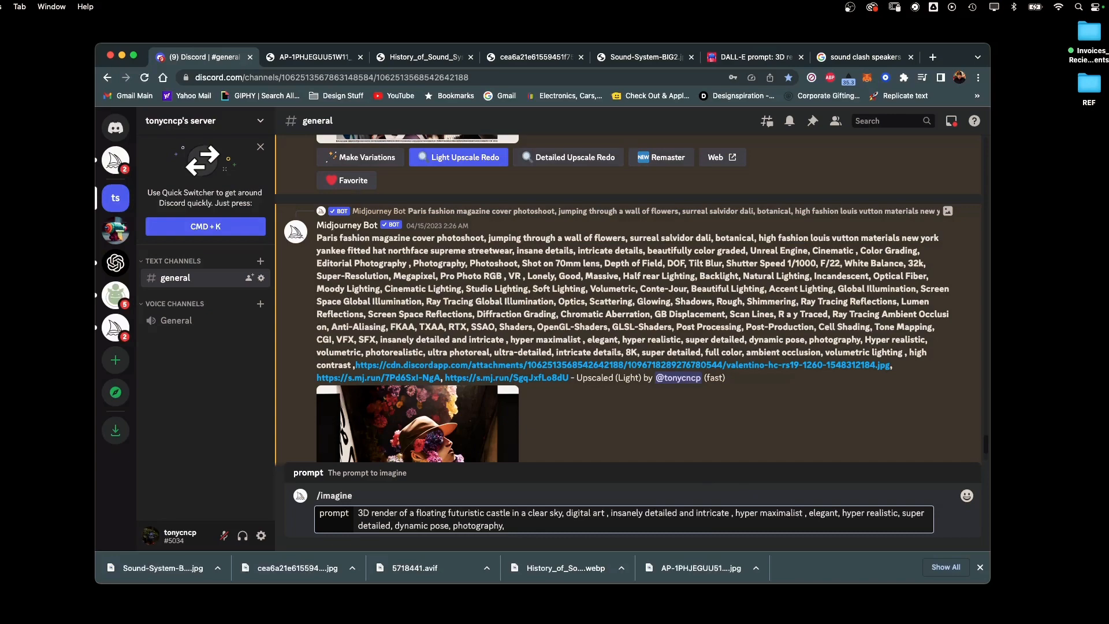
pyautogui.hotkey('ctrl', 'Up')
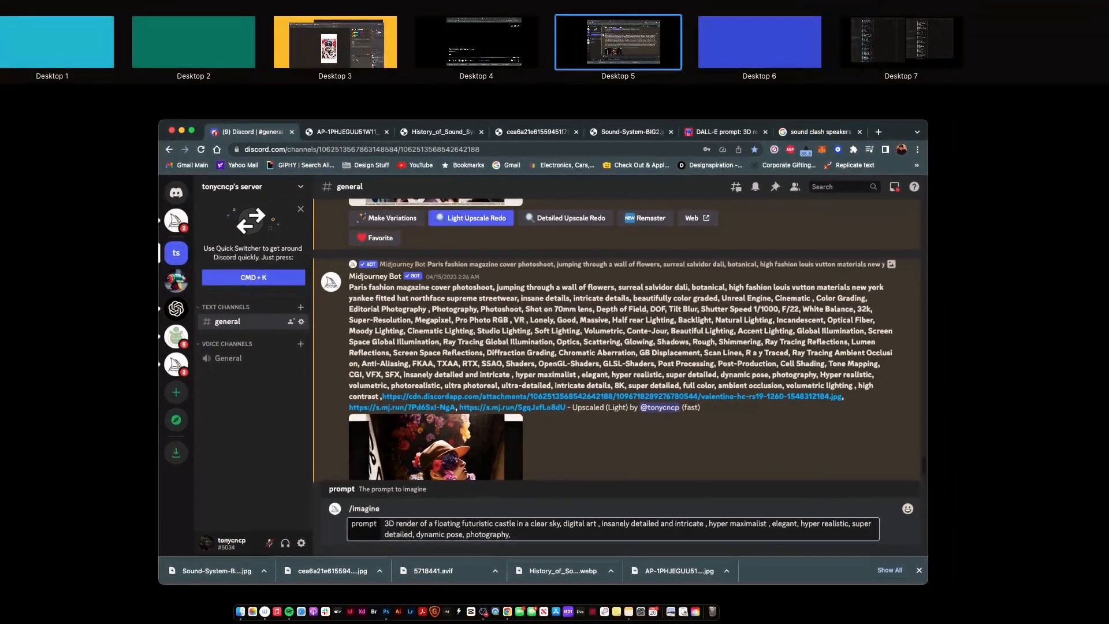
pyautogui.hotkey('ctrl', 'Up')
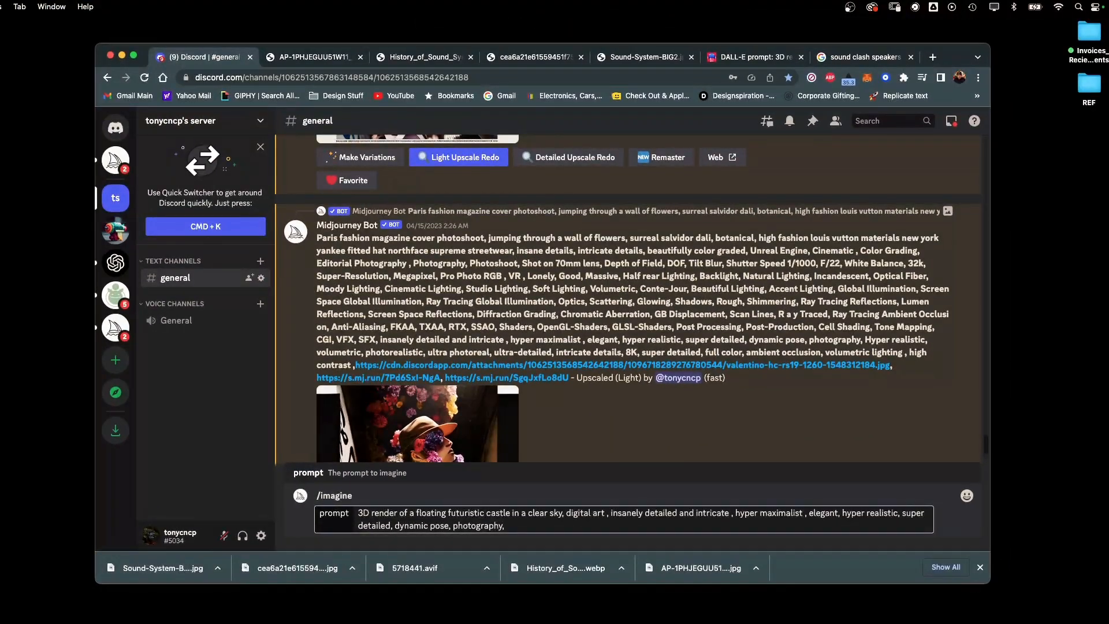
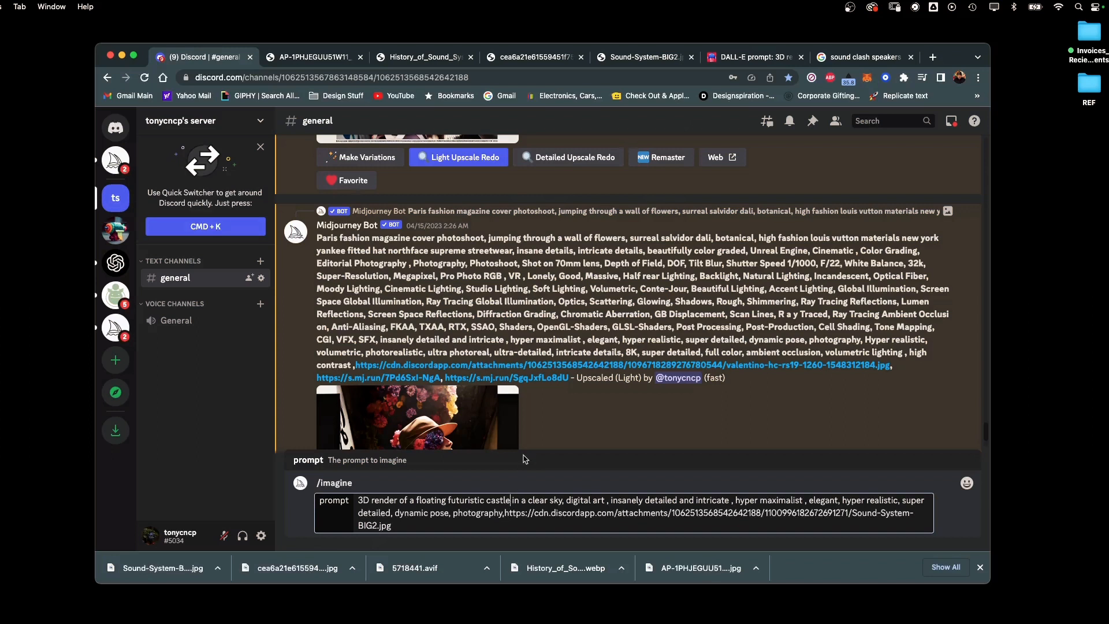
# Step: Add the prompt weight "::1" directly after "castle" in the /imagine prompt
pyautogui.click(514, 500)
pyautogui.write('::')
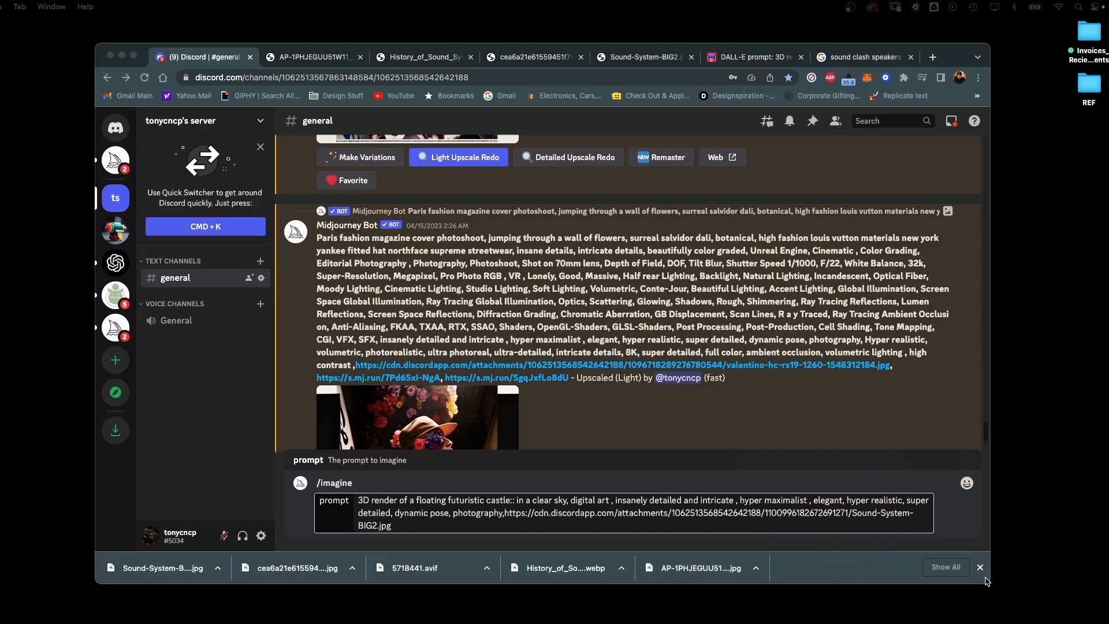
pyautogui.moveTo(989, 581)
pyautogui.mouseDown()
pyautogui.moveTo(1057, 586)
pyautogui.moveTo(1008, 585)
pyautogui.mouseUp()
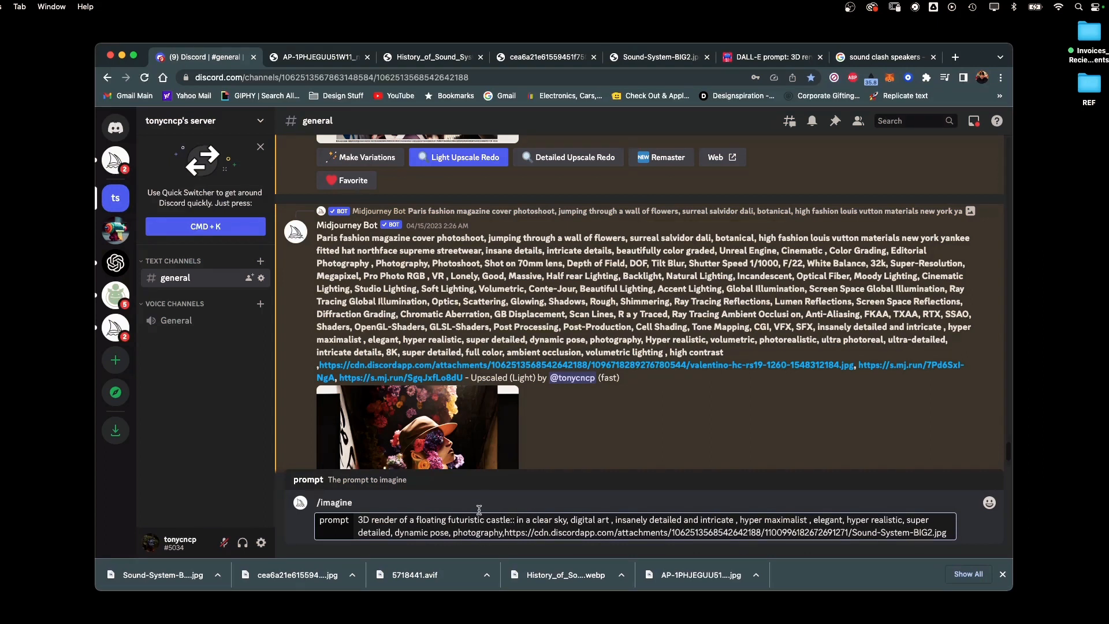
pyautogui.click(520, 523)
pyautogui.write('1')
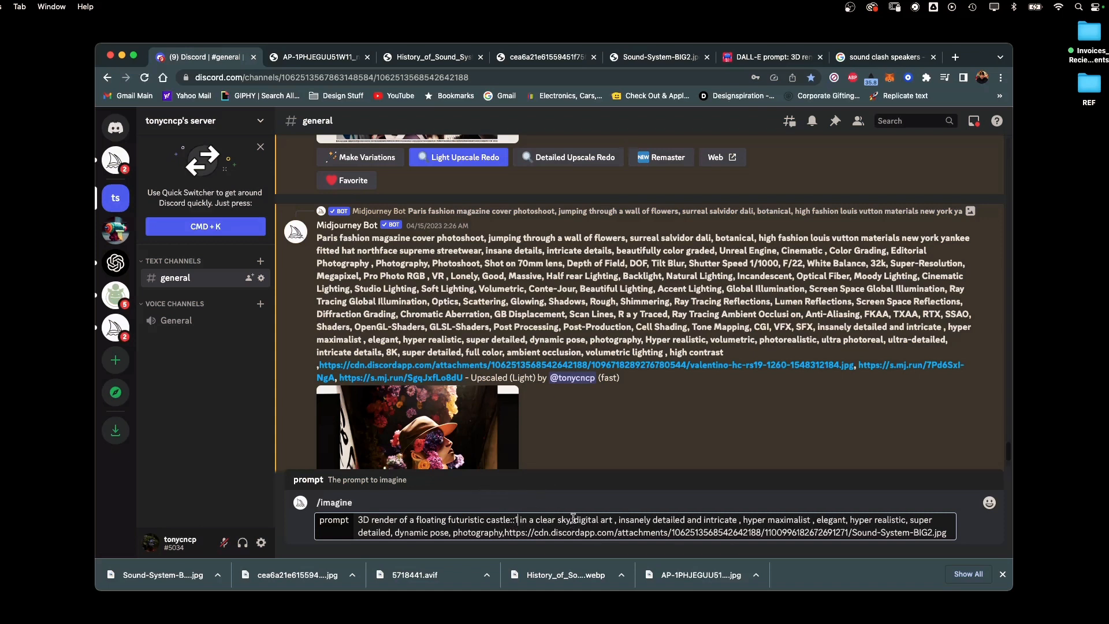
pyautogui.press('BackSpace')
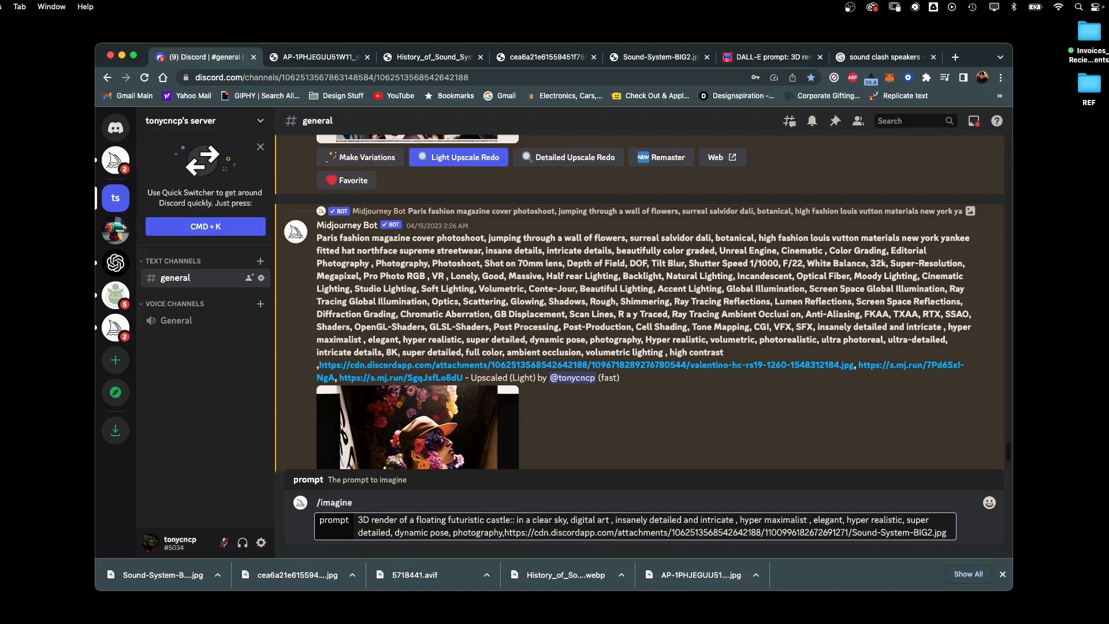
pyautogui.write('1')
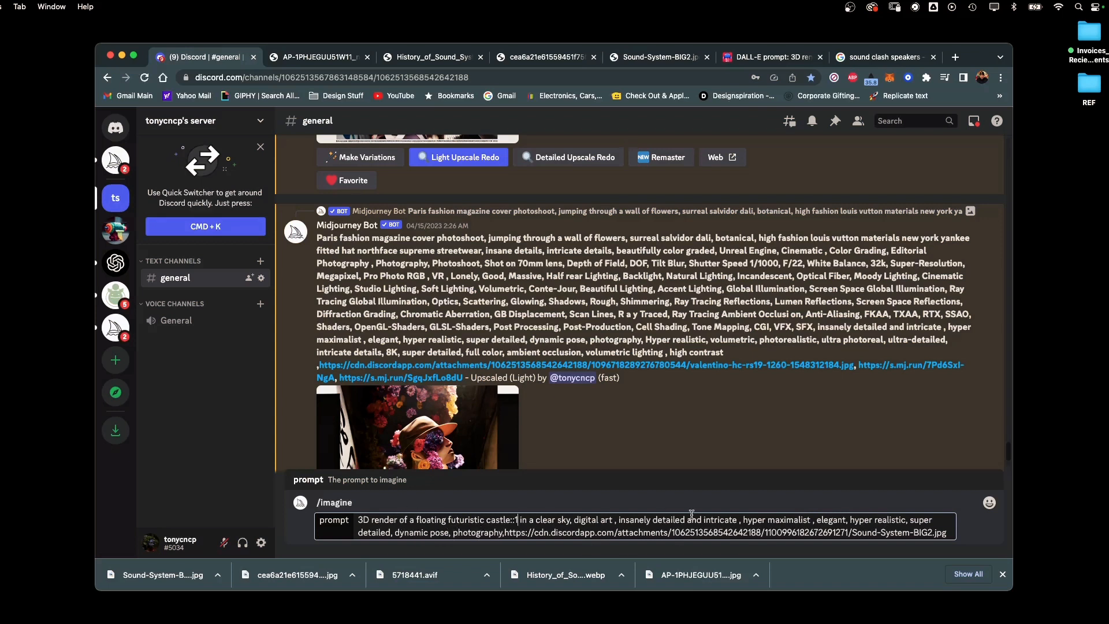
# Step: Replace the weight after "castle" with ",national geographic photo contest winner::1"
pyautogui.press('BackSpace')
pyautogui.press('BackSpace')
pyautogui.press('BackSpace')
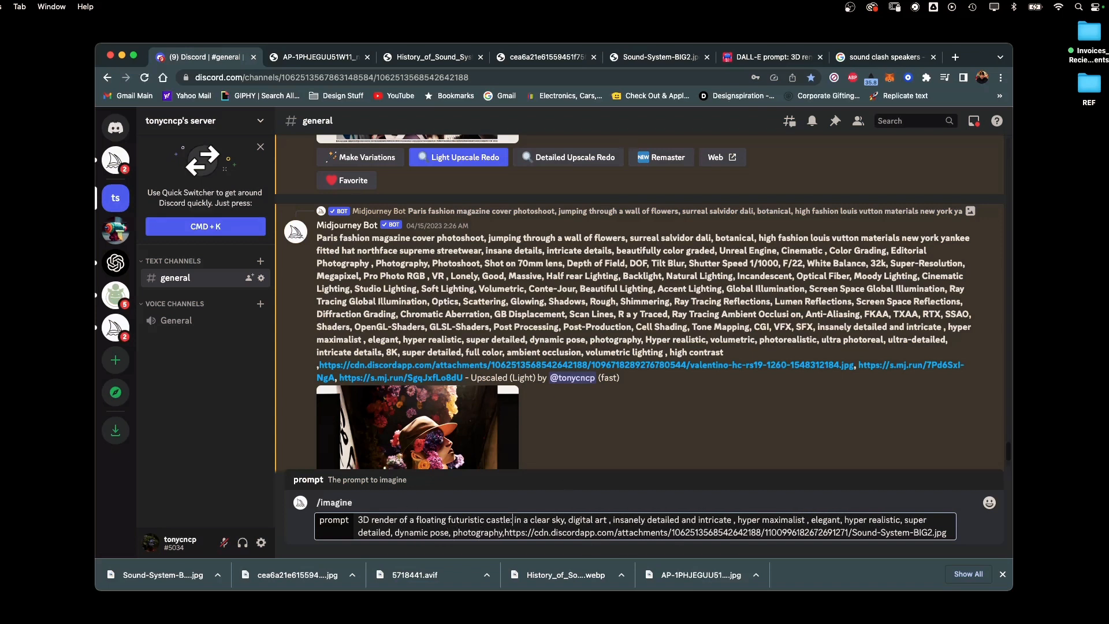
pyautogui.write(',national')
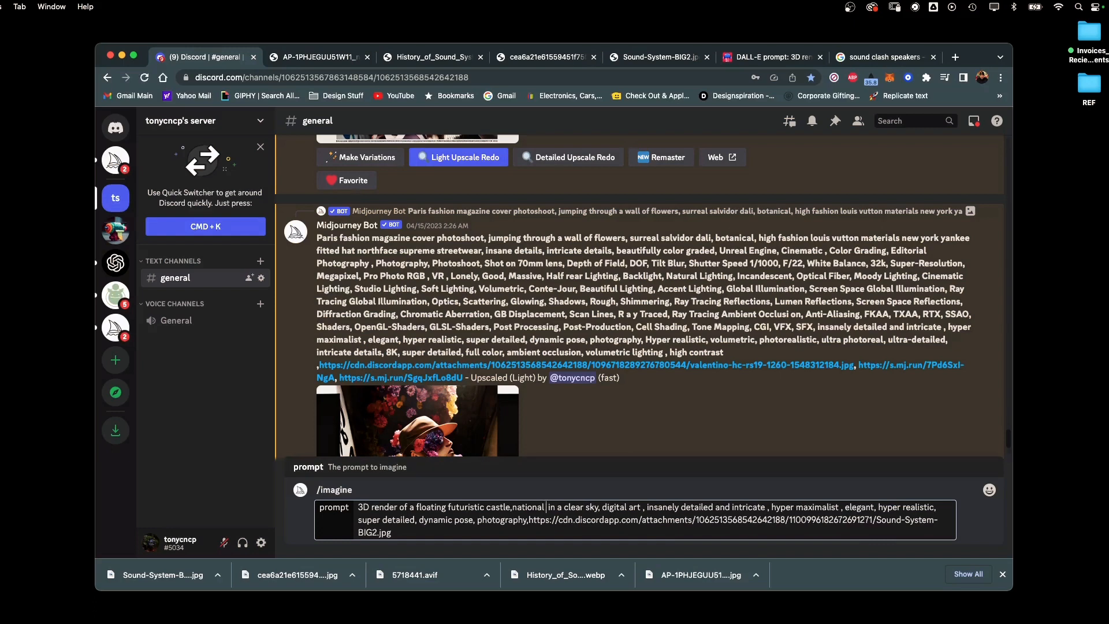
pyautogui.write(' geograpg')
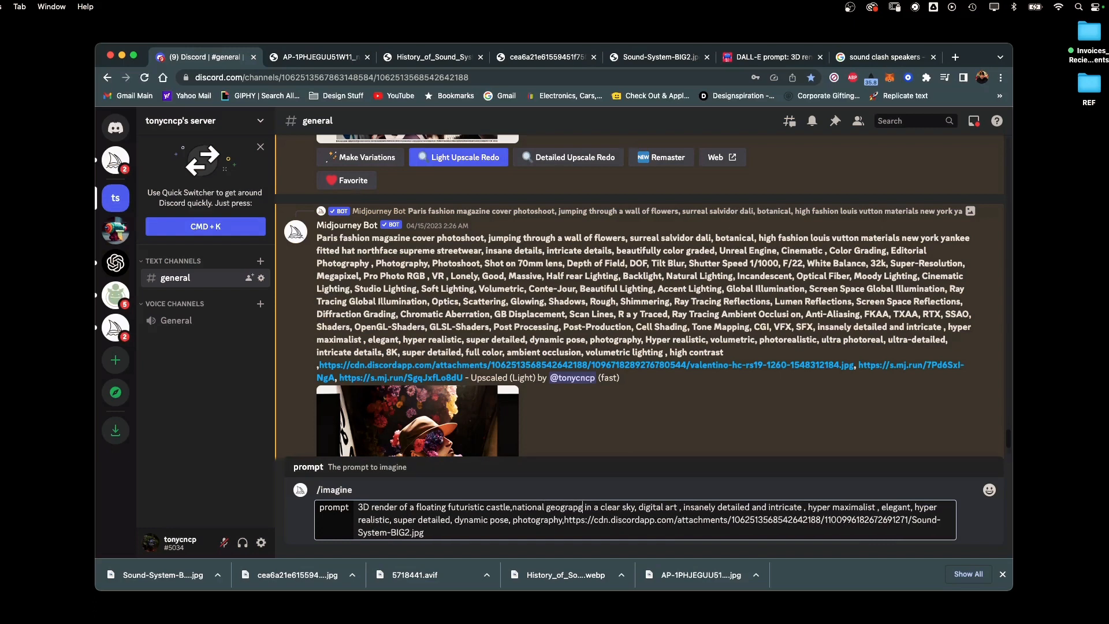
pyautogui.press('BackSpace')
pyautogui.write('hic photo')
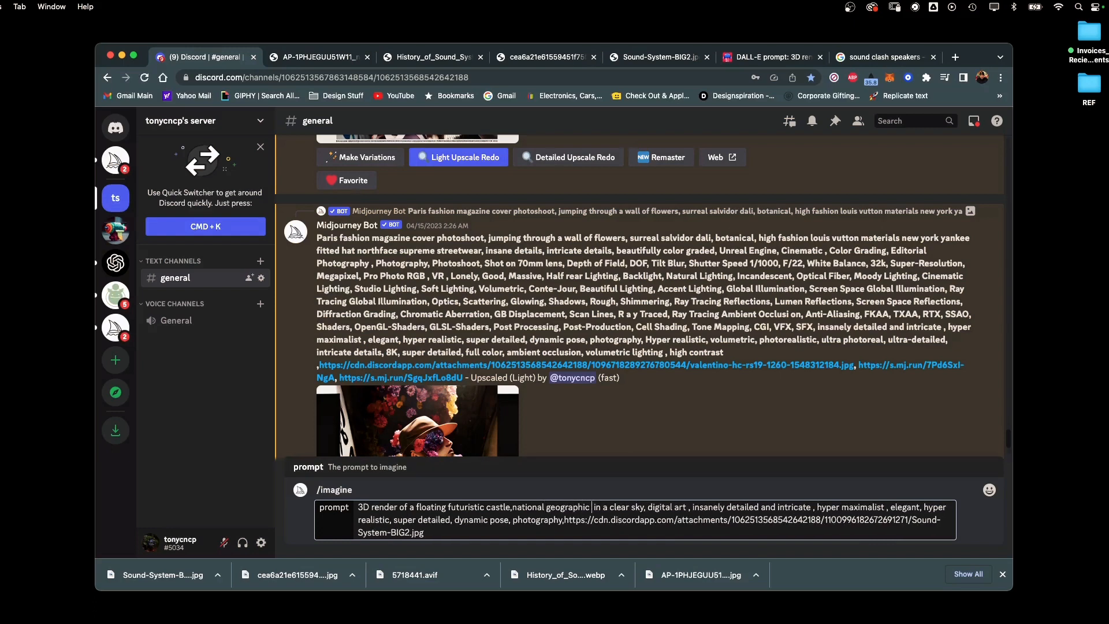
pyautogui.write(' contes')
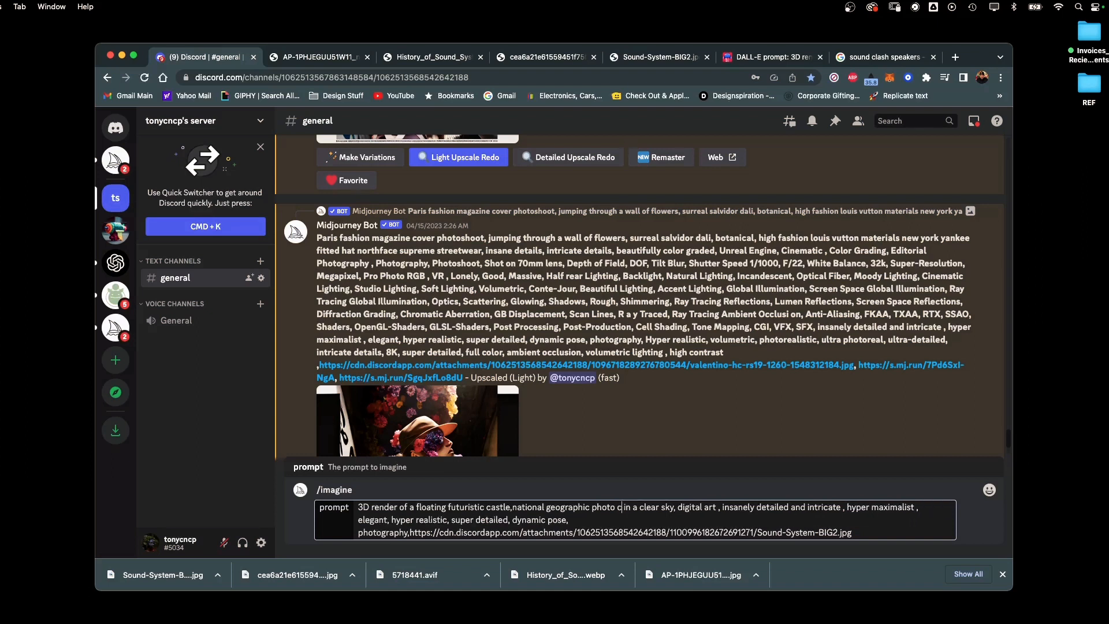
pyautogui.write('t')
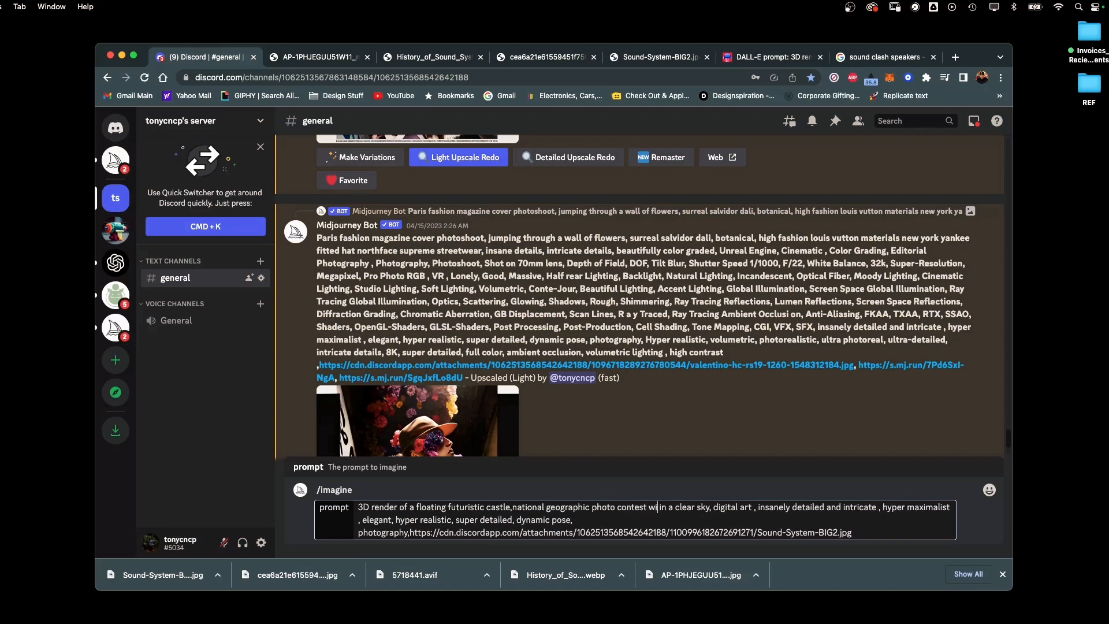
pyautogui.write(' winner::')
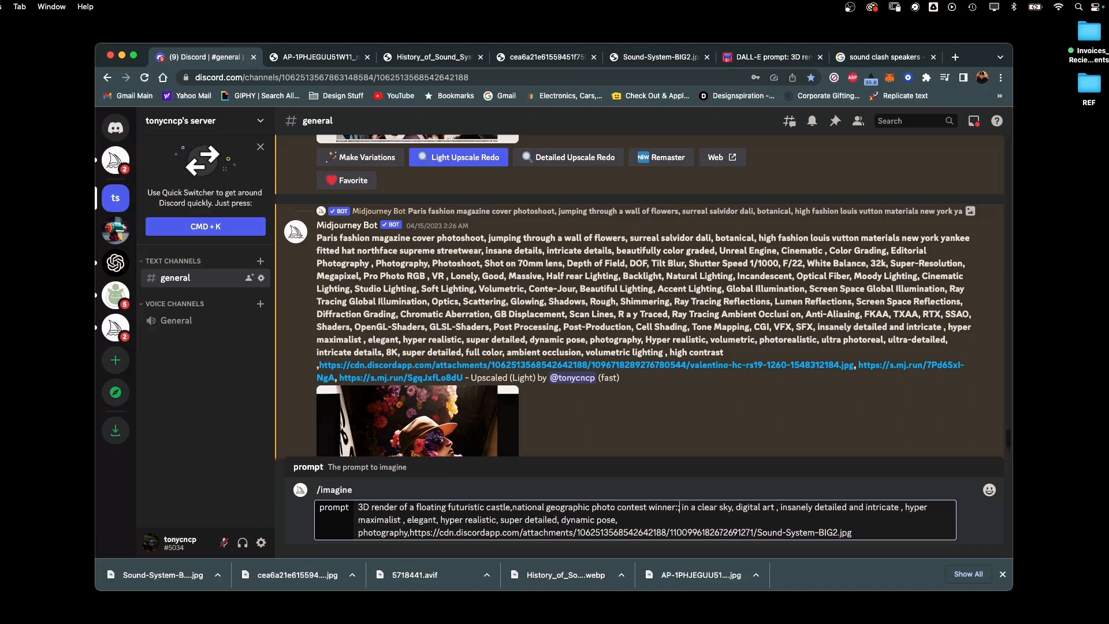
pyautogui.press('BackSpace')
pyautogui.write(':1')
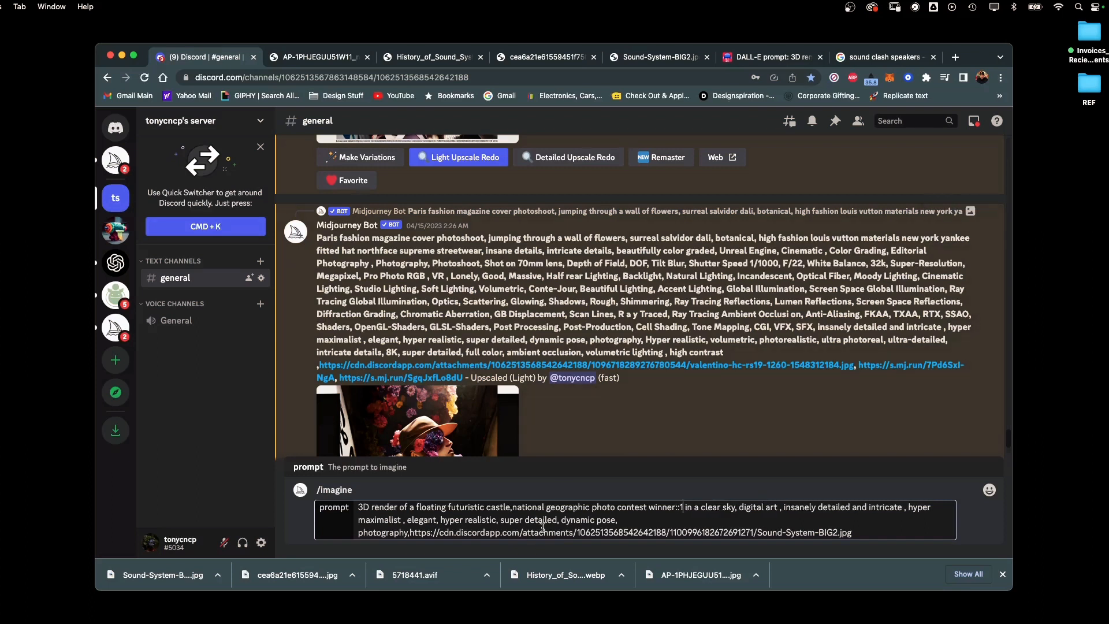
# Step: Replace the comma between "castle" and "national geographic" with the weight "::1"
pyautogui.click(512, 508)
pyautogui.press('BackSpace')
pyautogui.write('::')
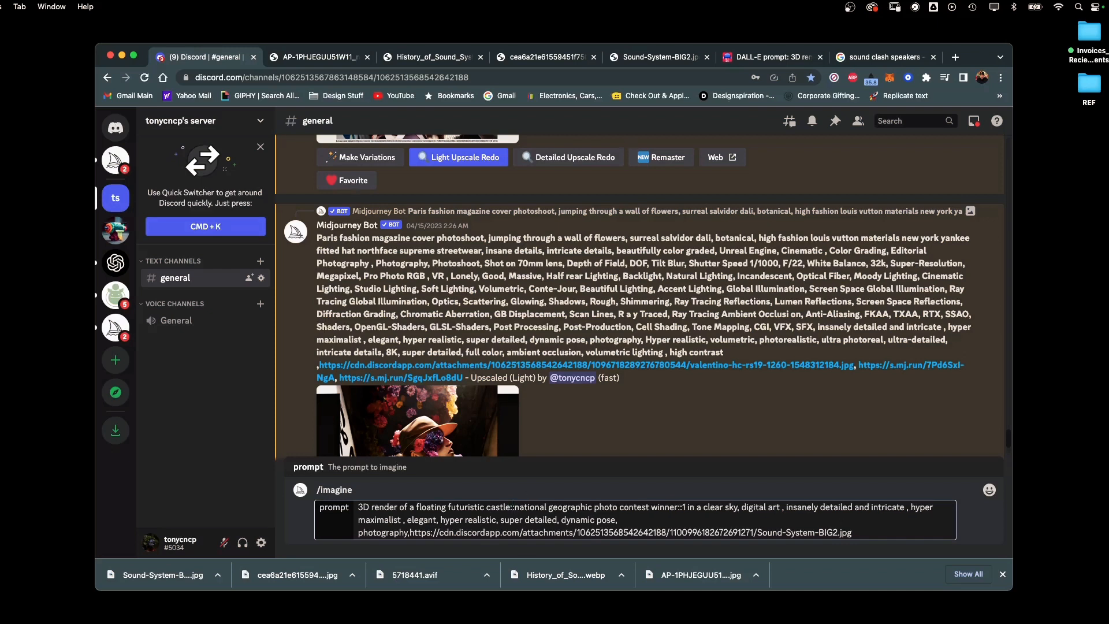
pyautogui.write('1')
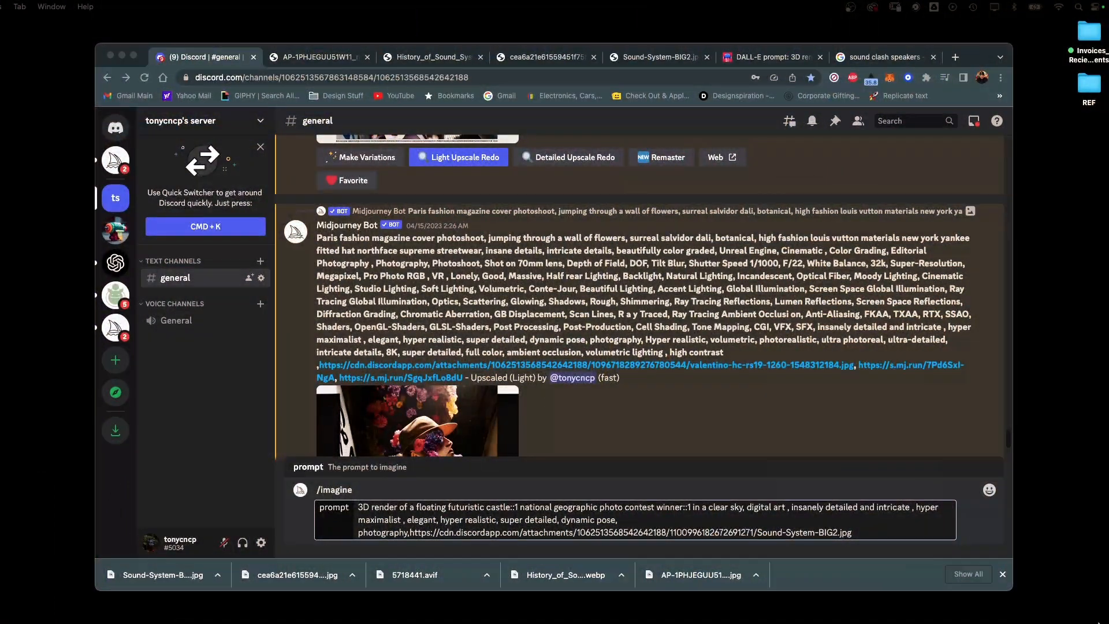
# Step: Replace the "::1" weight after "castle" and the double colon after "winner" with commas
pyautogui.click(515, 509)
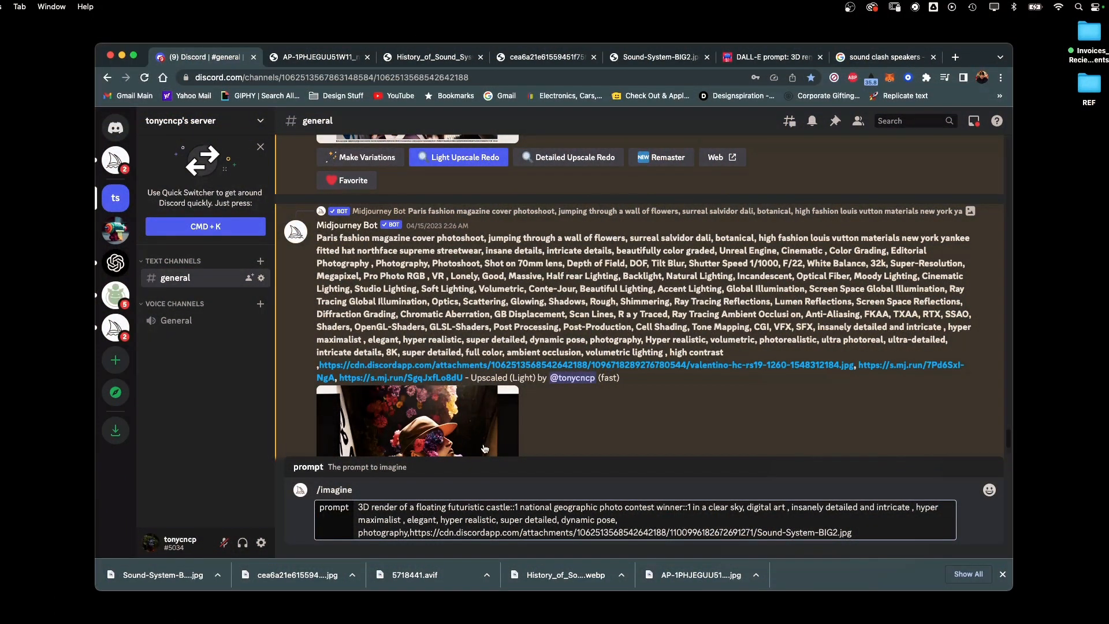
pyautogui.press('BackSpace')
pyautogui.press('BackSpace')
pyautogui.press('BackSpace')
pyautogui.press('BackSpace')
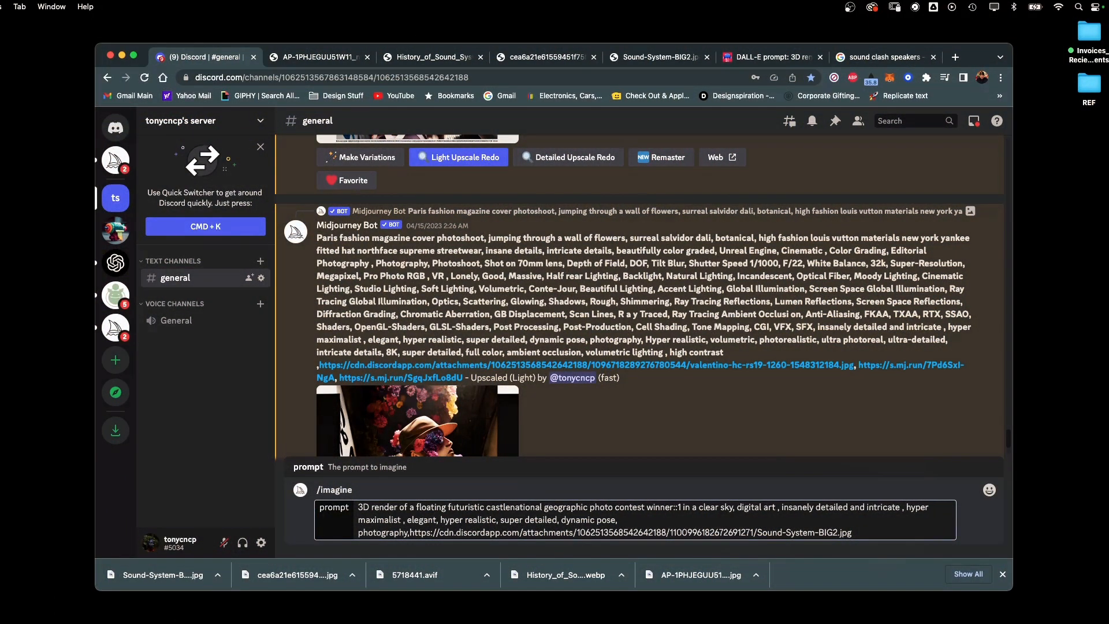
pyautogui.write(',')
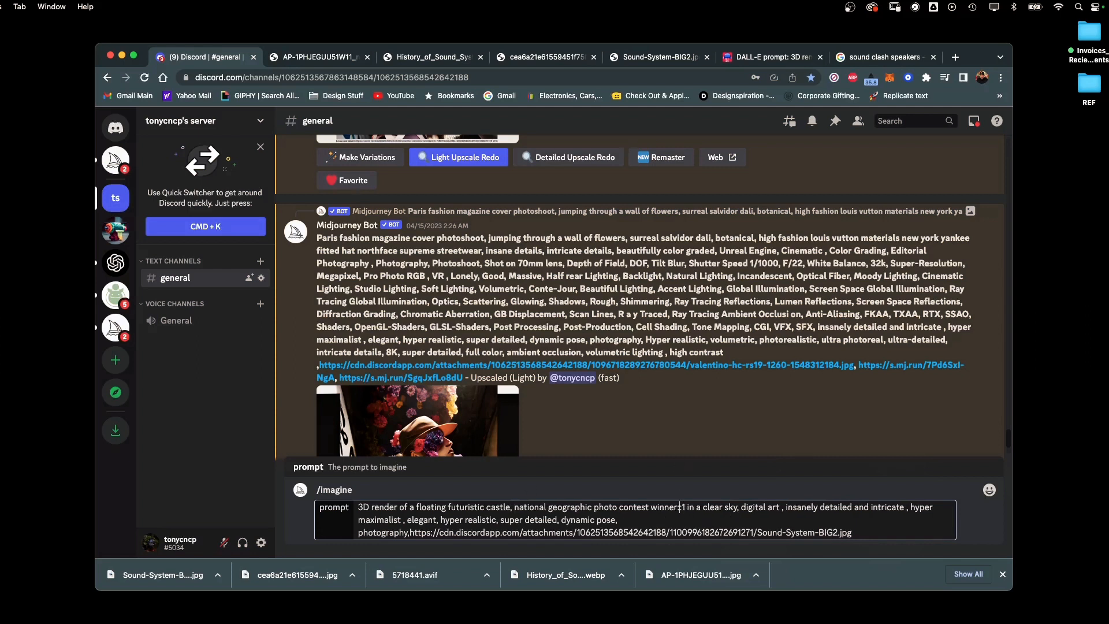
pyautogui.press('BackSpace')
pyautogui.press('BackSpace')
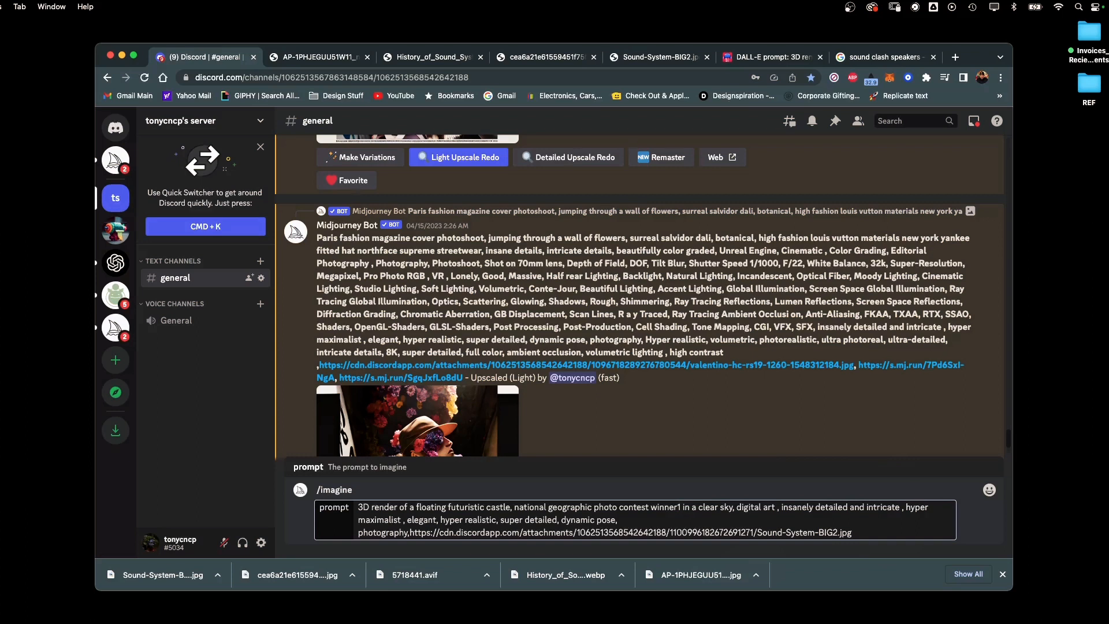
pyautogui.write(',')
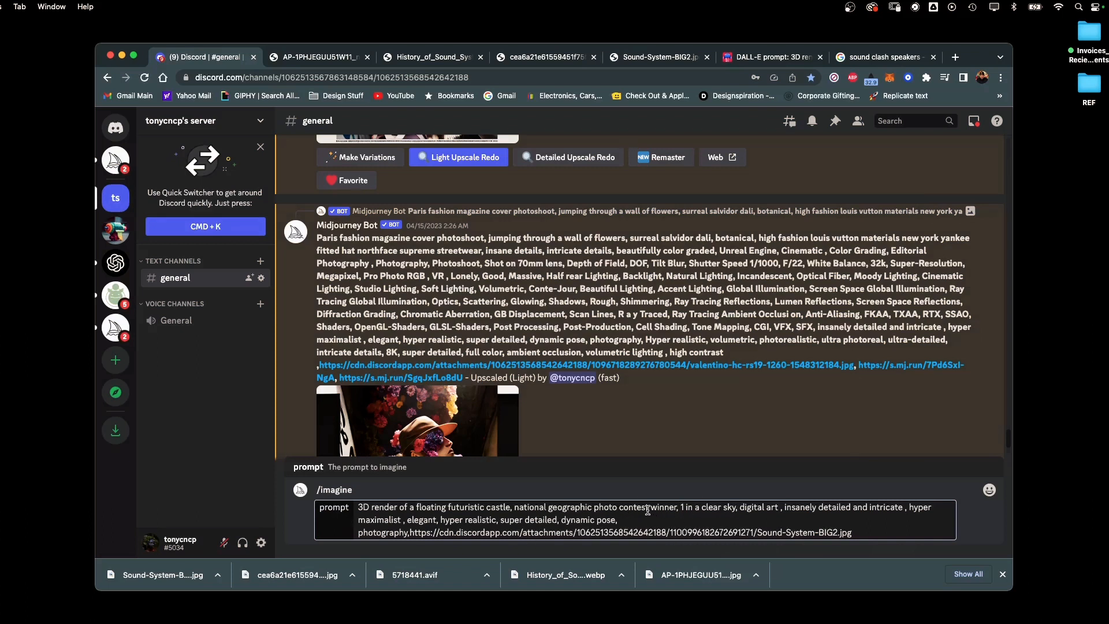
# Step: Delete "national geographic photo contest winner" from the prompt and add "of speakers" after "castle"
pyautogui.moveTo(514, 509); pyautogui.dragTo(676, 506)
pyautogui.press('BackSpace')
pyautogui.press('BackSpace')
pyautogui.press('BackSpace')
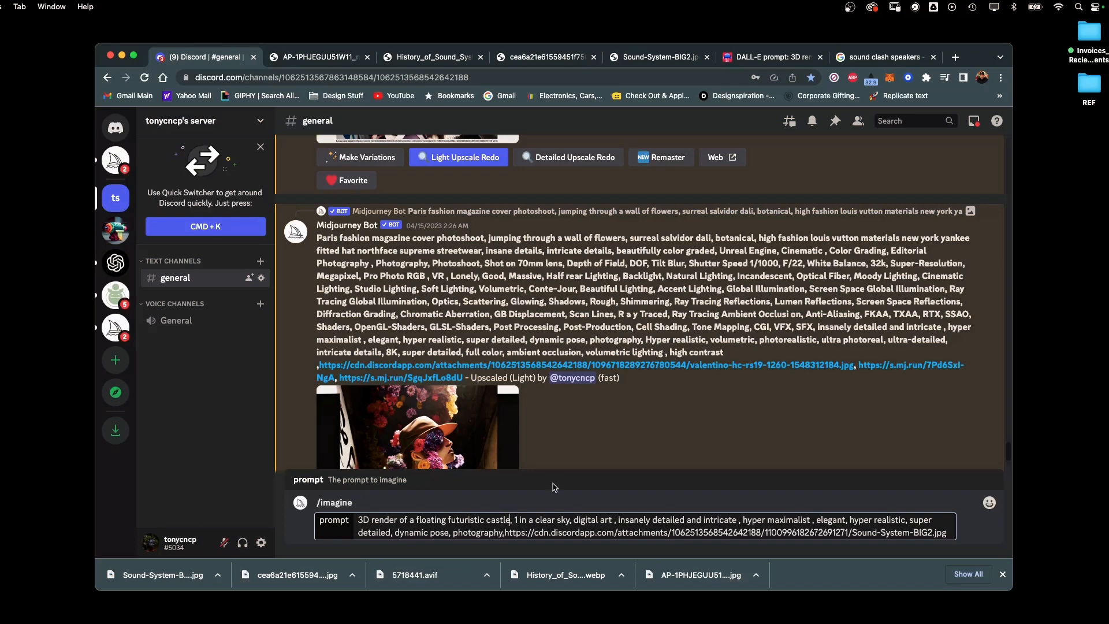
pyautogui.write('of sp')
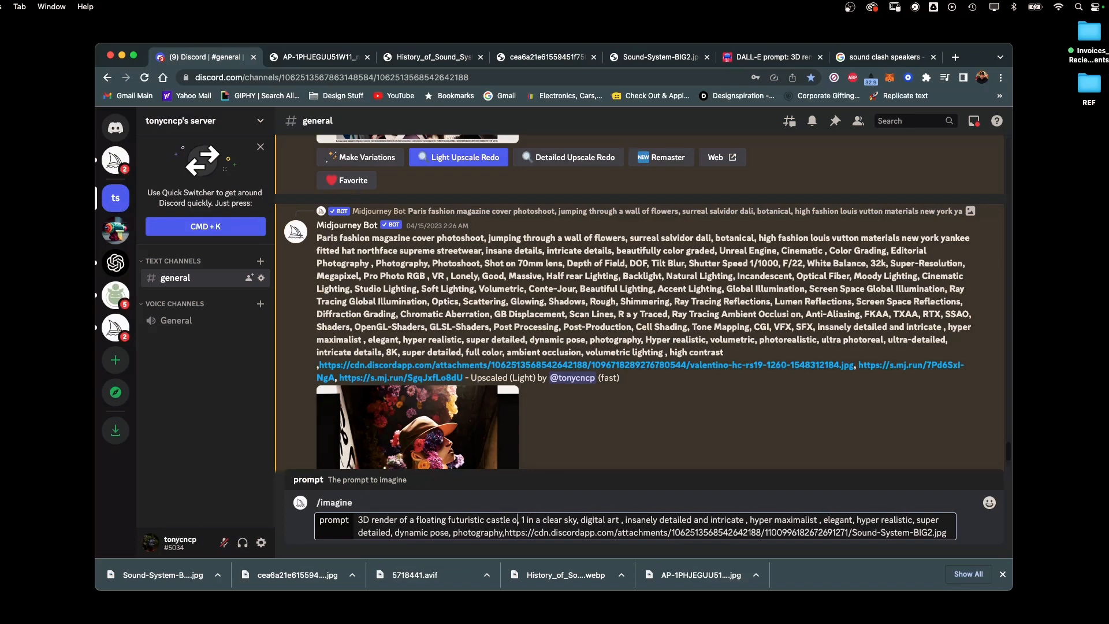
pyautogui.write('eakers')
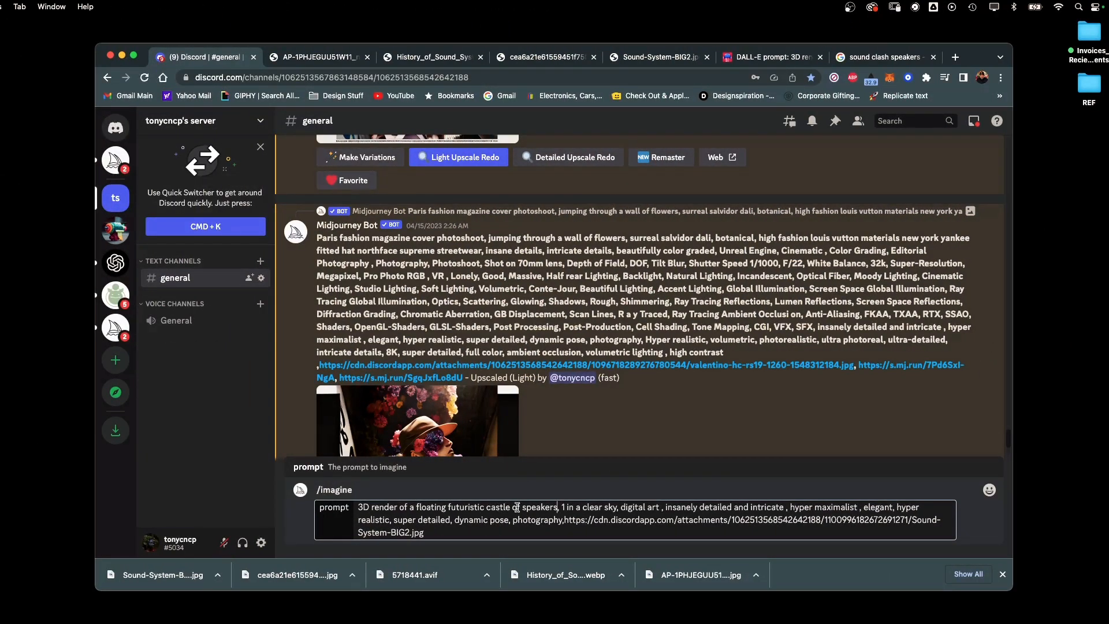
pyautogui.click(564, 507)
pyautogui.press('BackSpace')
pyautogui.press('BackSpace')
pyautogui.click(511, 520)
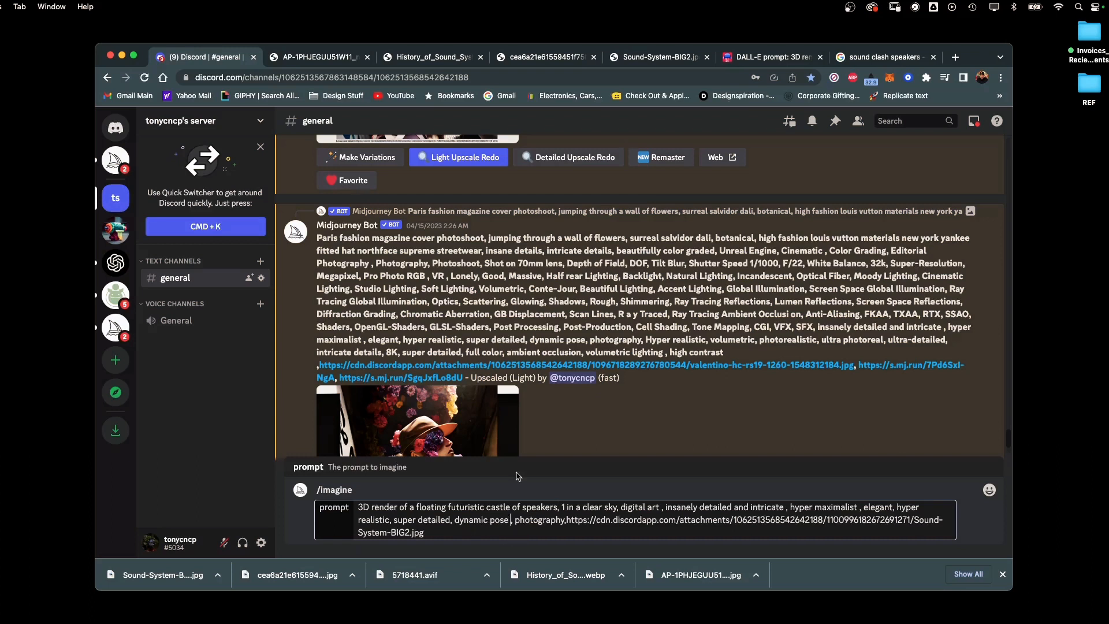
pyautogui.write('of')
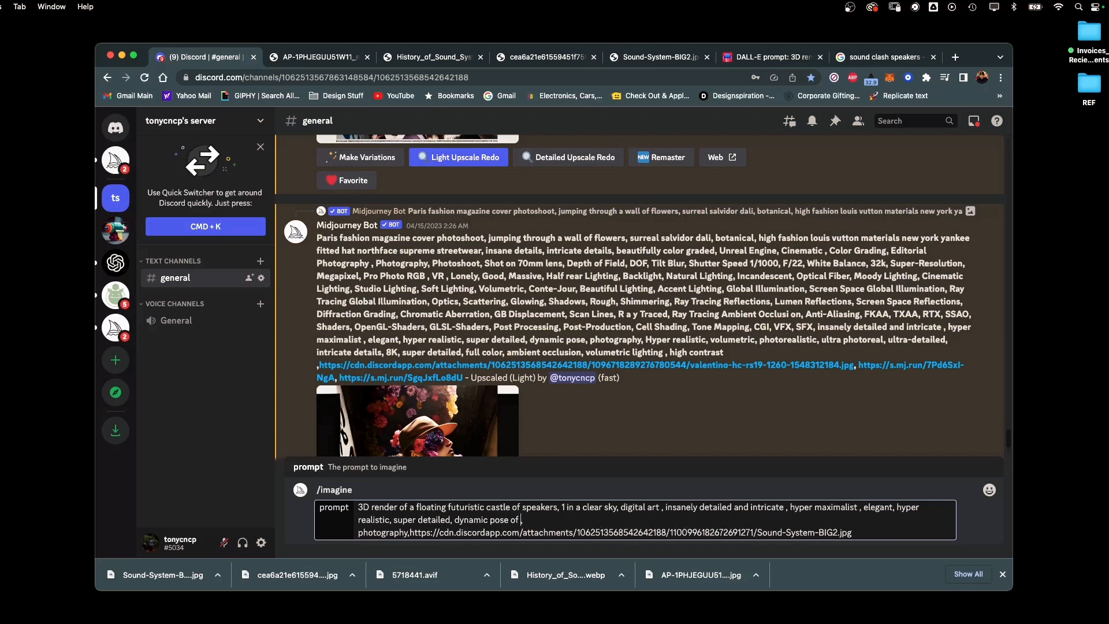
pyautogui.press('BackSpace')
pyautogui.press('BackSpace')
pyautogui.press('BackSpace')
pyautogui.press('BackSpace')
pyautogui.press('BackSpace')
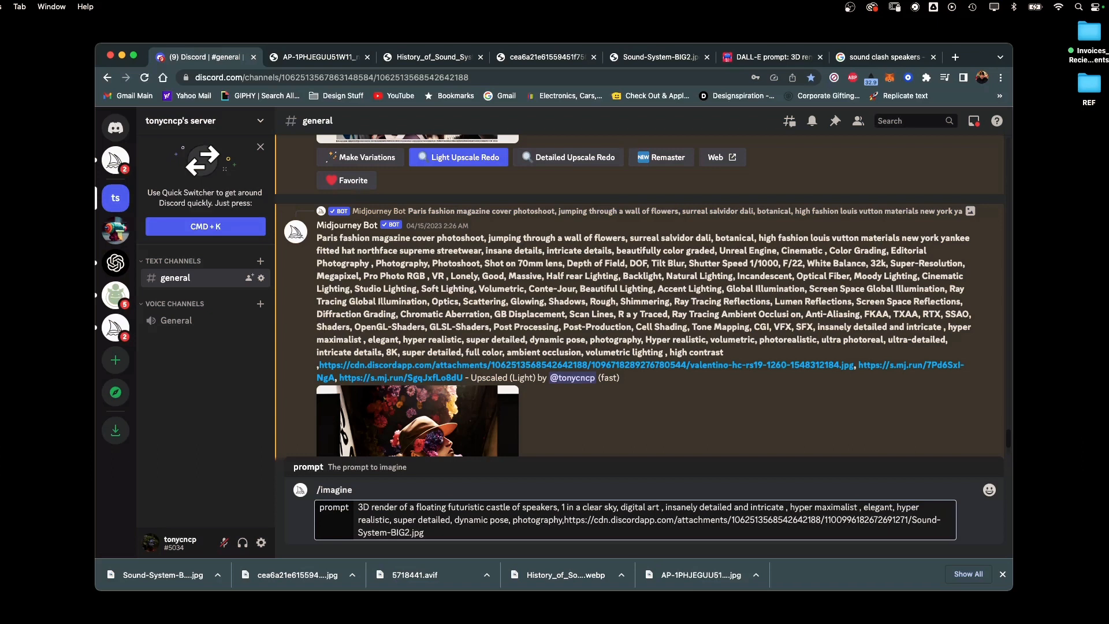
# Step: Delete "dynamic pose" between "super detailed" and "photography" in the prompt
pyautogui.press('BackSpace')
pyautogui.press('BackSpace')
pyautogui.press('BackSpace')
pyautogui.press('BackSpace')
pyautogui.press('BackSpace')
pyautogui.press('BackSpace')
pyautogui.press('BackSpace')
pyautogui.press('BackSpace')
pyautogui.press('BackSpace')
pyautogui.press('BackSpace')
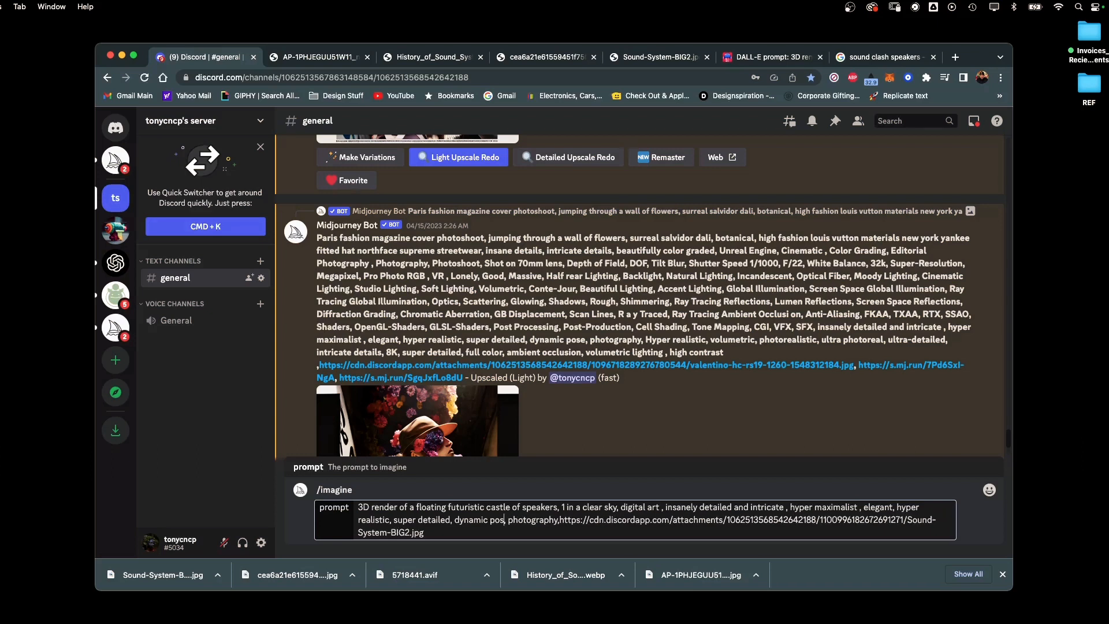
pyautogui.press('BackSpace')
pyautogui.press('BackSpace')
pyautogui.press('BackSpace')
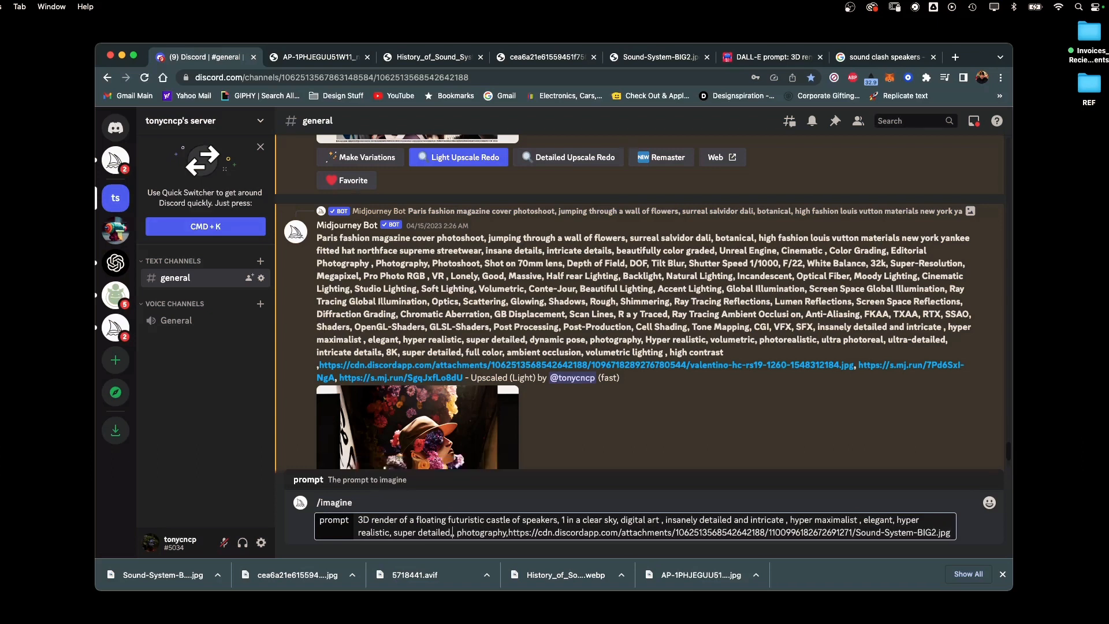
# Step: Remove the extra comma after "super detailed" and submit the castle of speakers prompt
pyautogui.press('BackSpace')
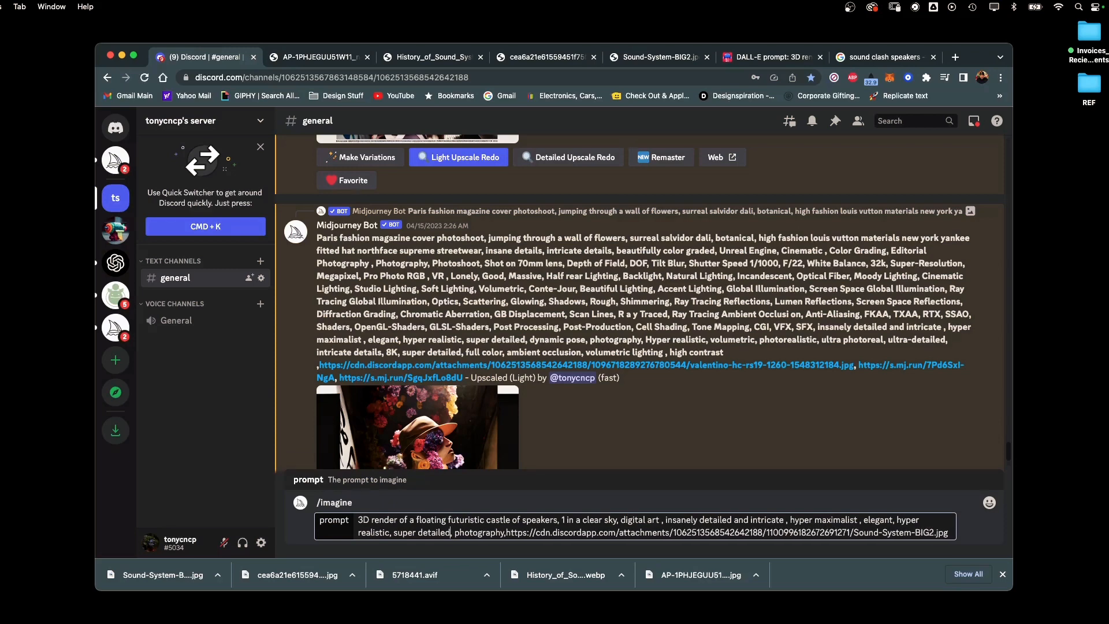
pyautogui.press('Return')
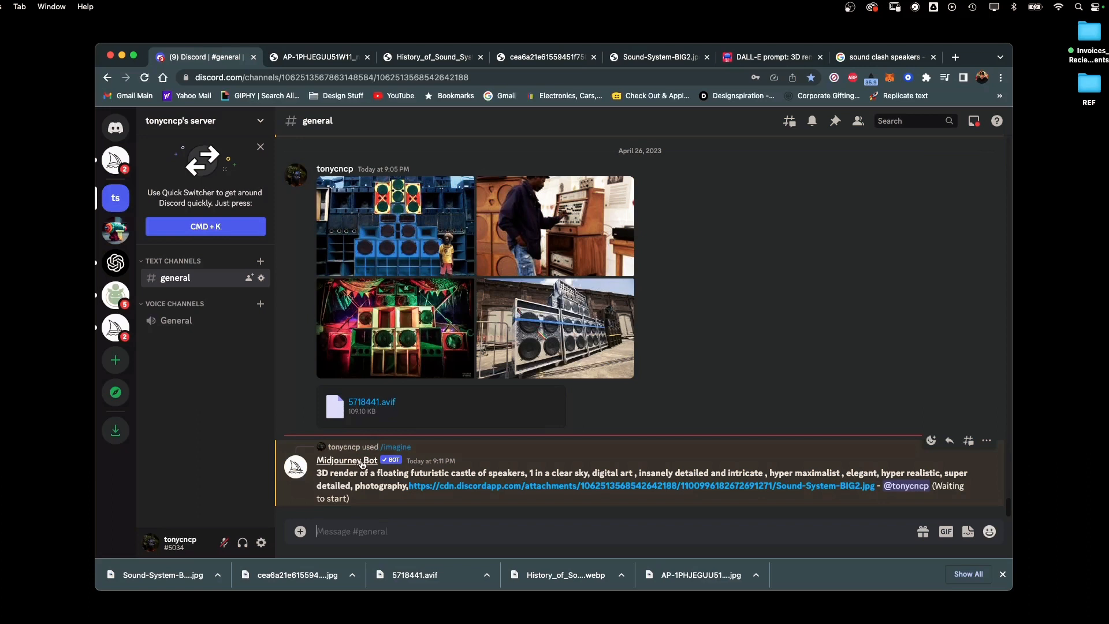
# Step: Start a new /imagine prompt and fill it with the submitted castle prompt's text, from "3D render" through "photography," without the image link
pyautogui.moveTo(316, 473); pyautogui.dragTo(716, 477)
pyautogui.moveTo(969, 473); pyautogui.dragTo(407, 490)
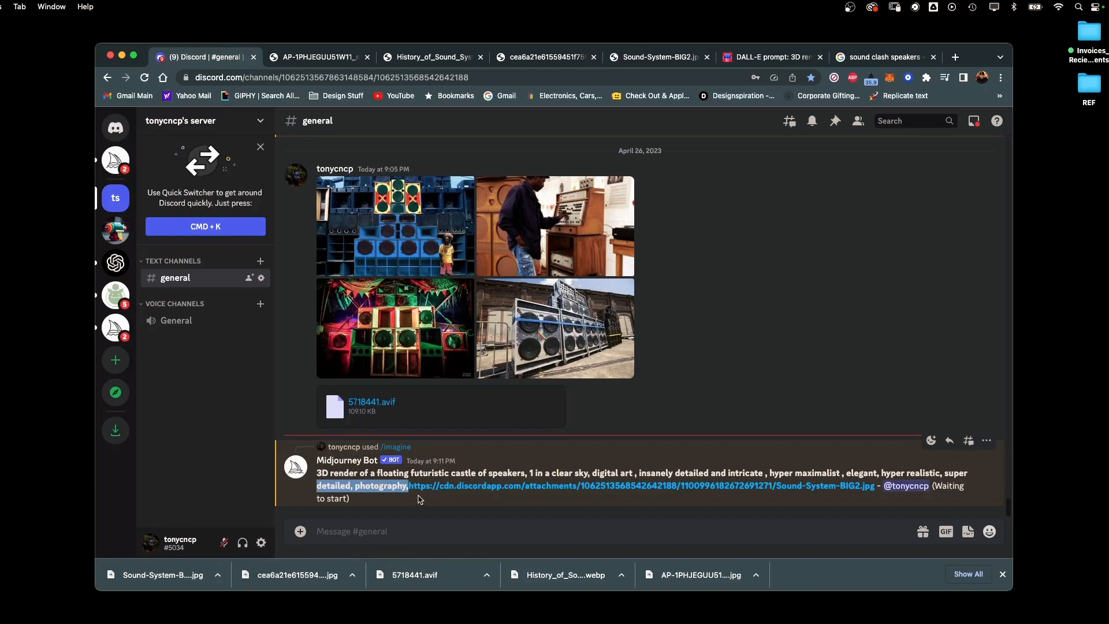
pyautogui.click(346, 460)
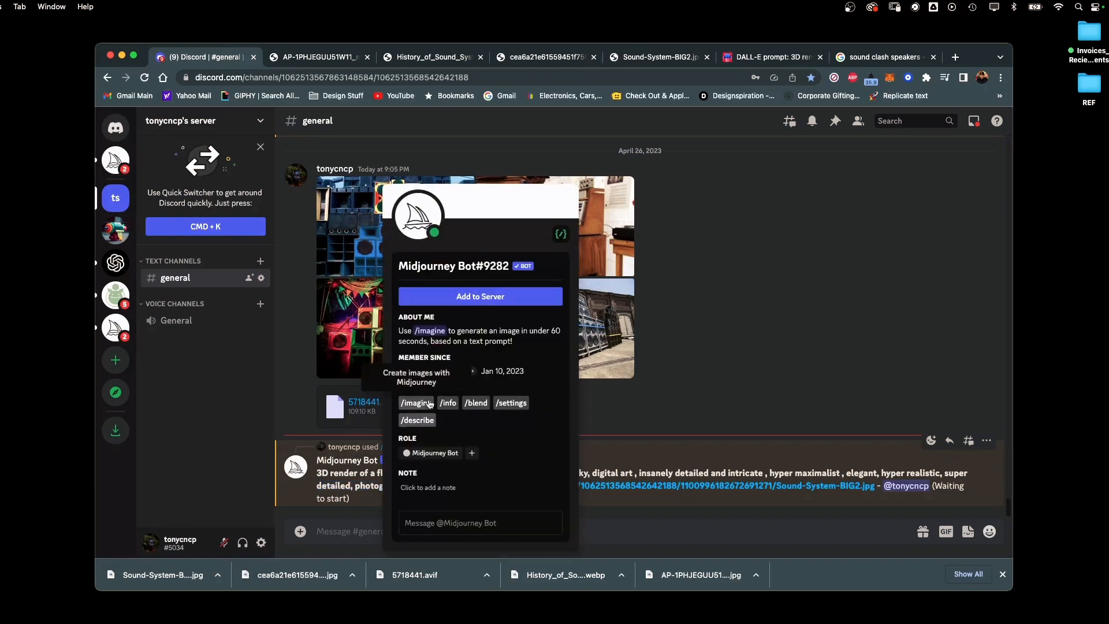
pyautogui.click(420, 408)
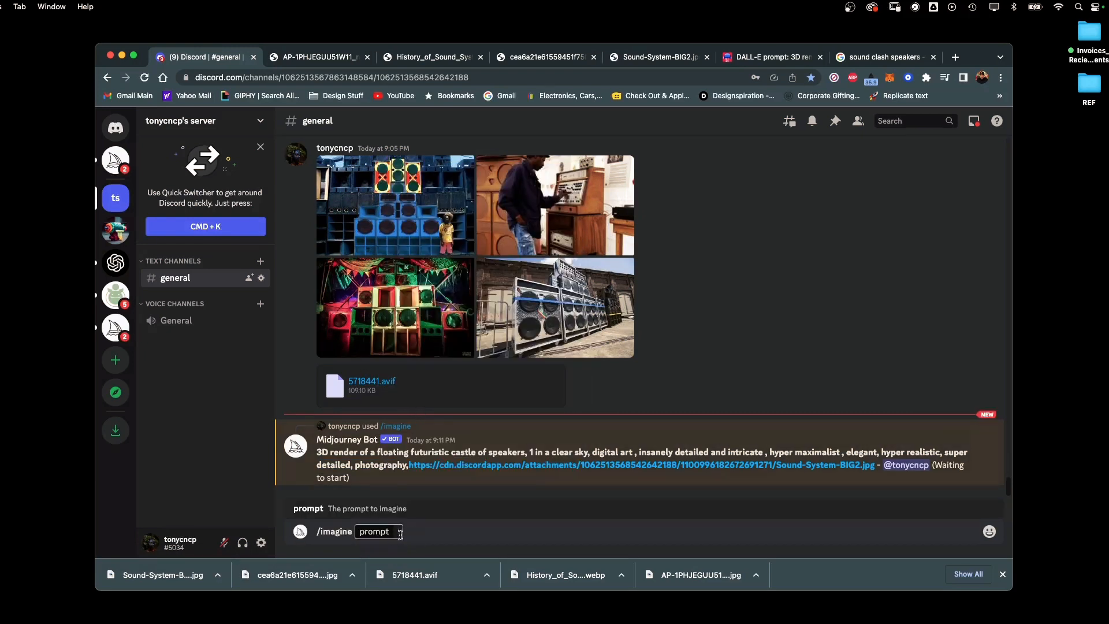
pyautogui.write('detailed, photography,')
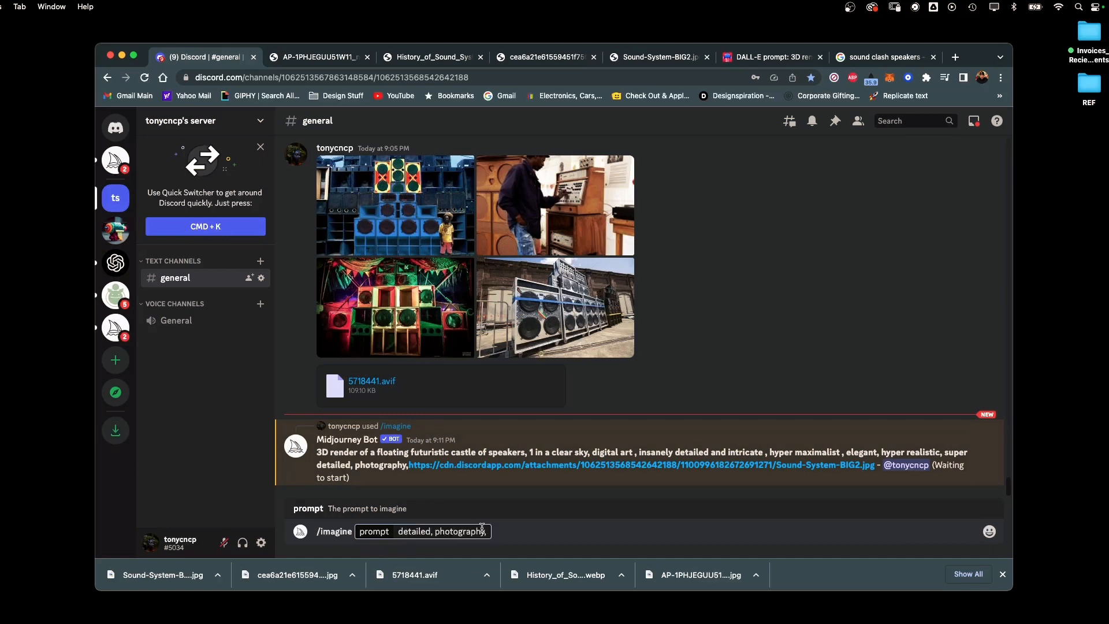
pyautogui.press('super+z')
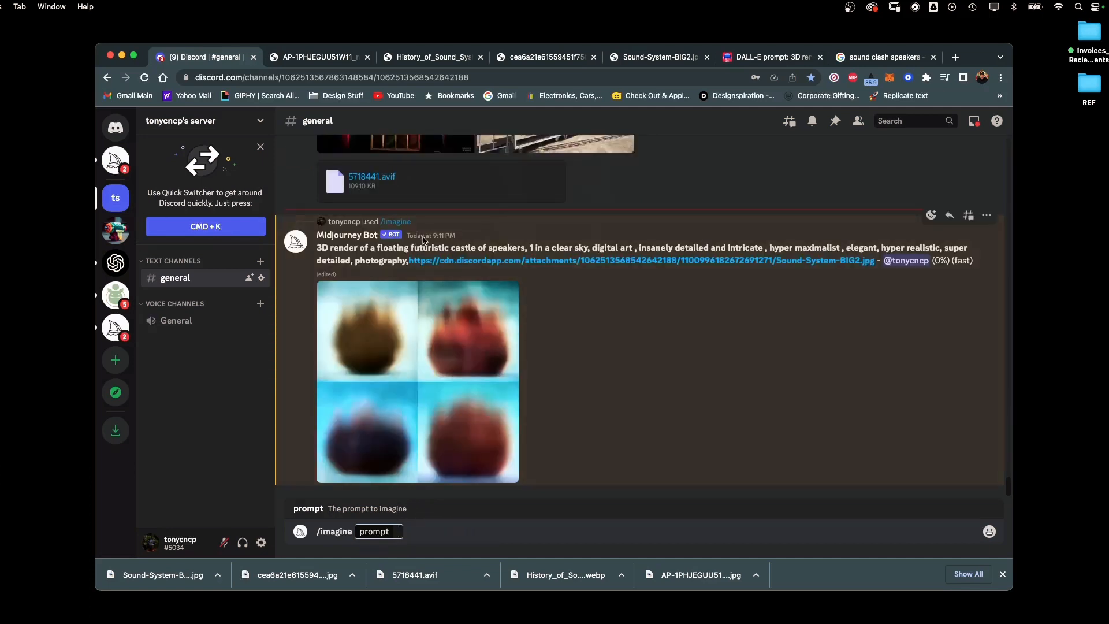
pyautogui.moveTo(407, 261); pyautogui.dragTo(310, 256)
pyautogui.press('super+c')
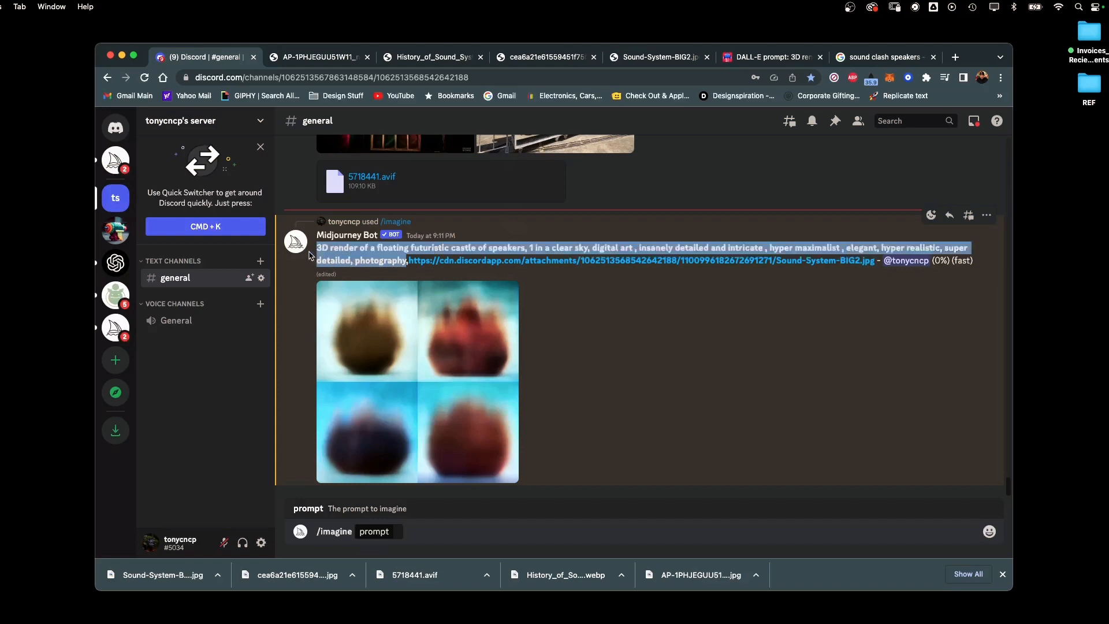
pyautogui.click(411, 538)
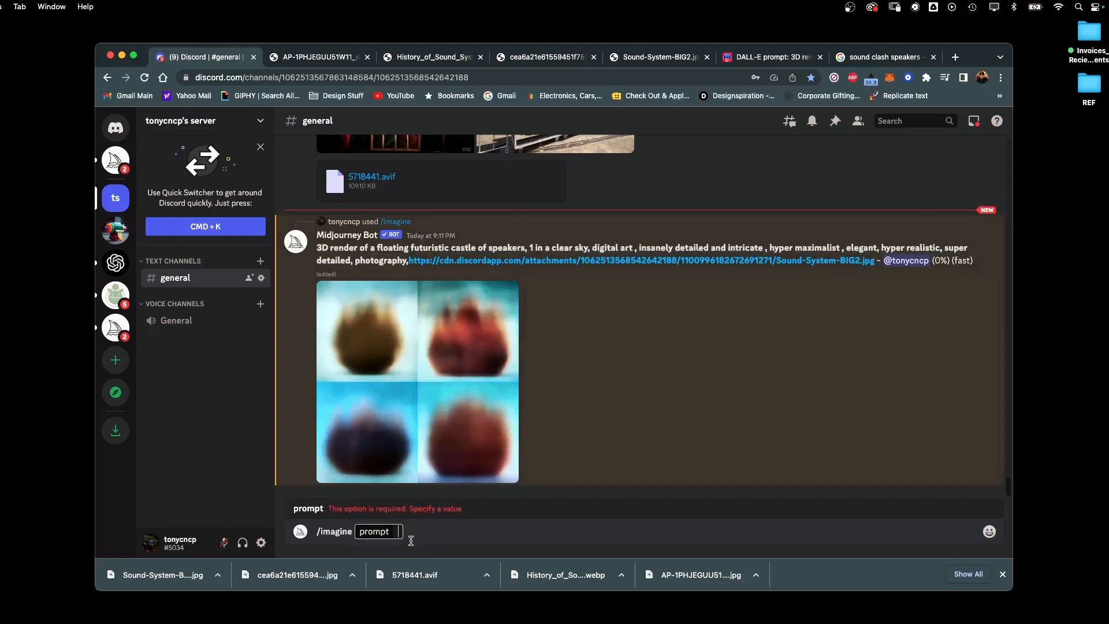
pyautogui.press('super+v')
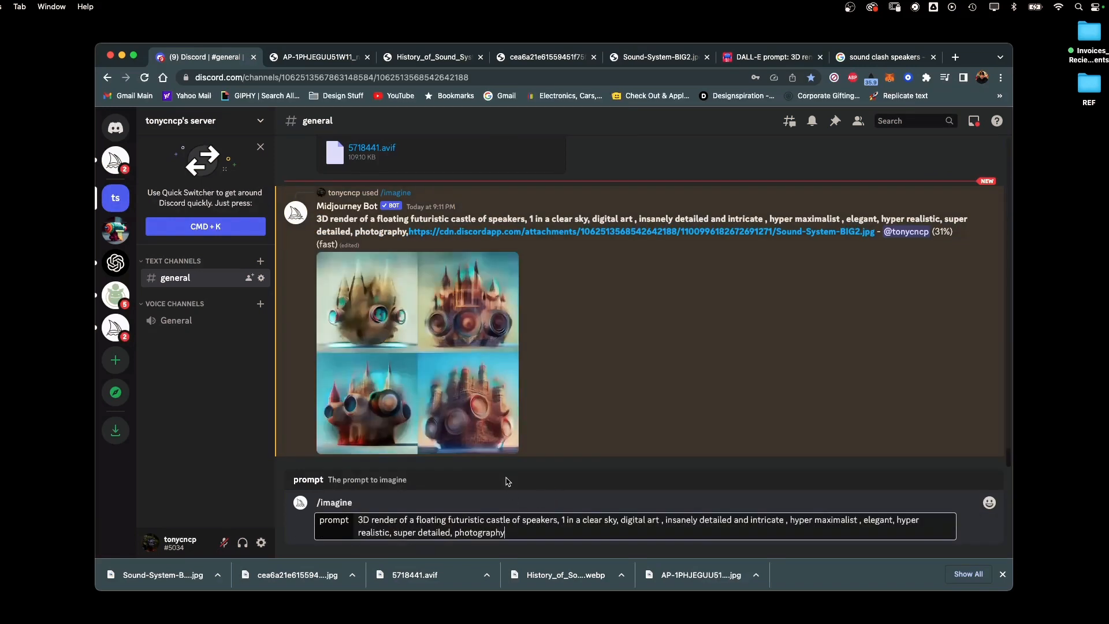
# Step: Copy the address of the best-looking-reggae.jpg image and paste it after "photography," in the prompt
pyautogui.click(555, 57)
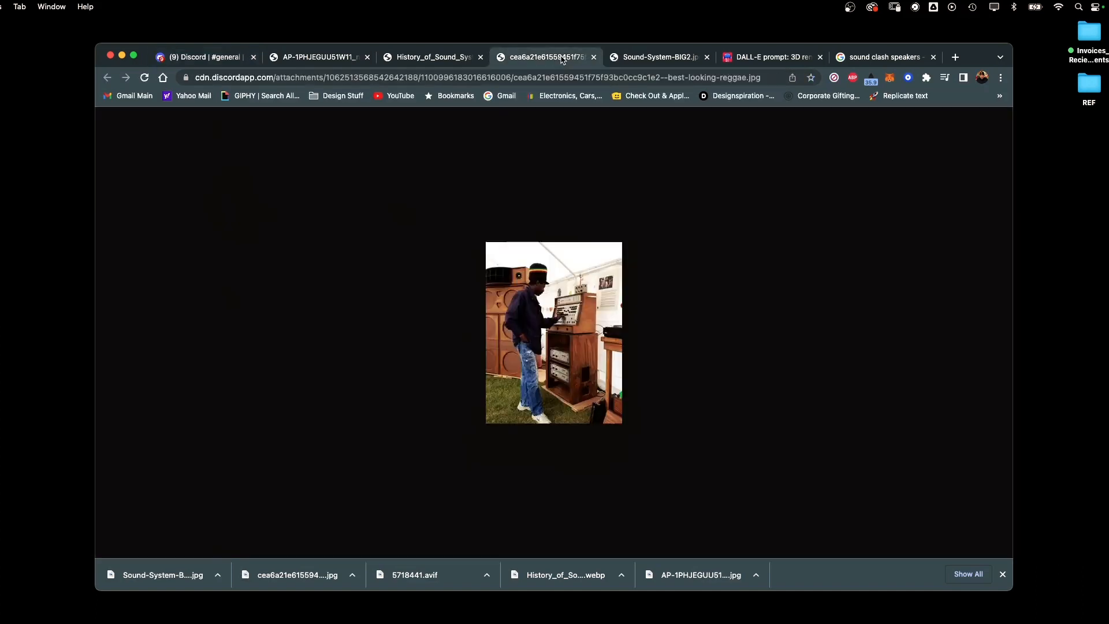
pyautogui.click(715, 77)
pyautogui.press('super+c')
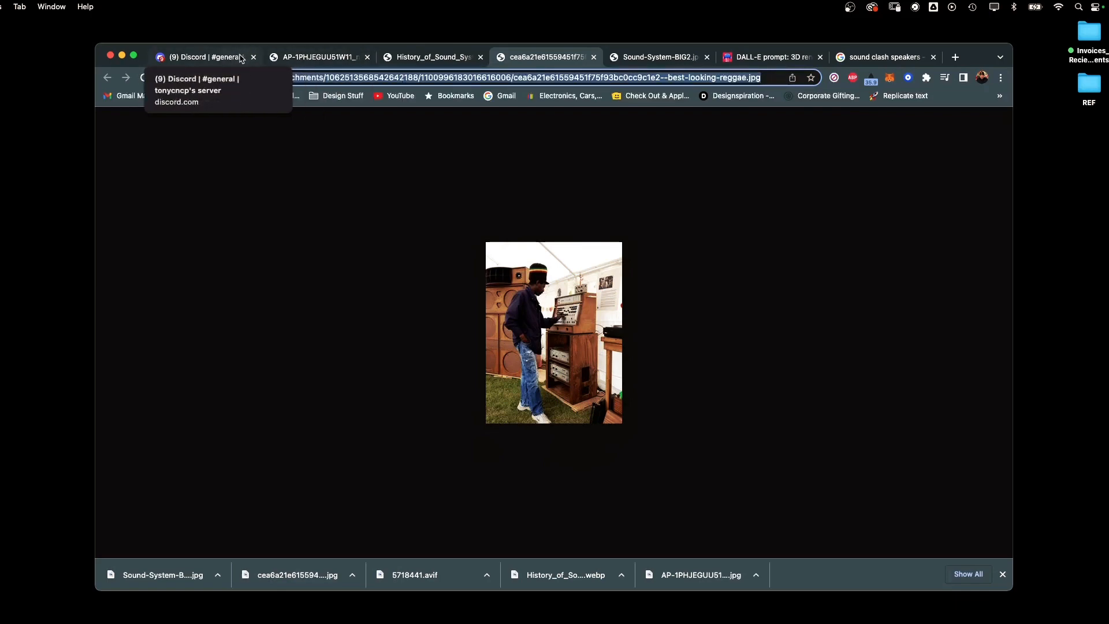
pyautogui.click(305, 56)
pyautogui.click(202, 56)
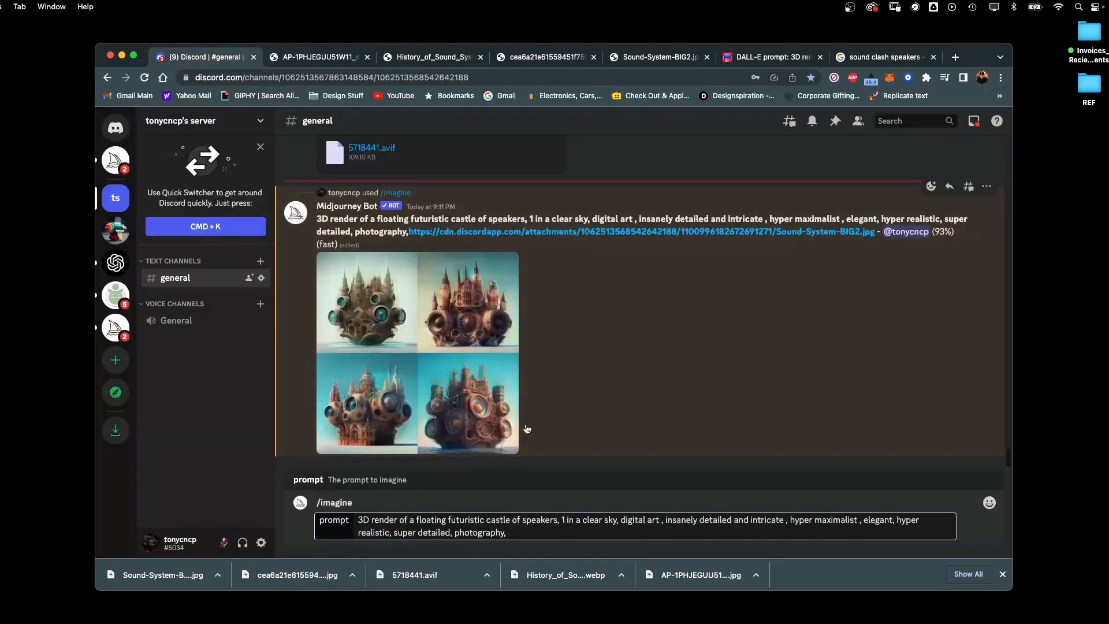
pyautogui.press('super+v')
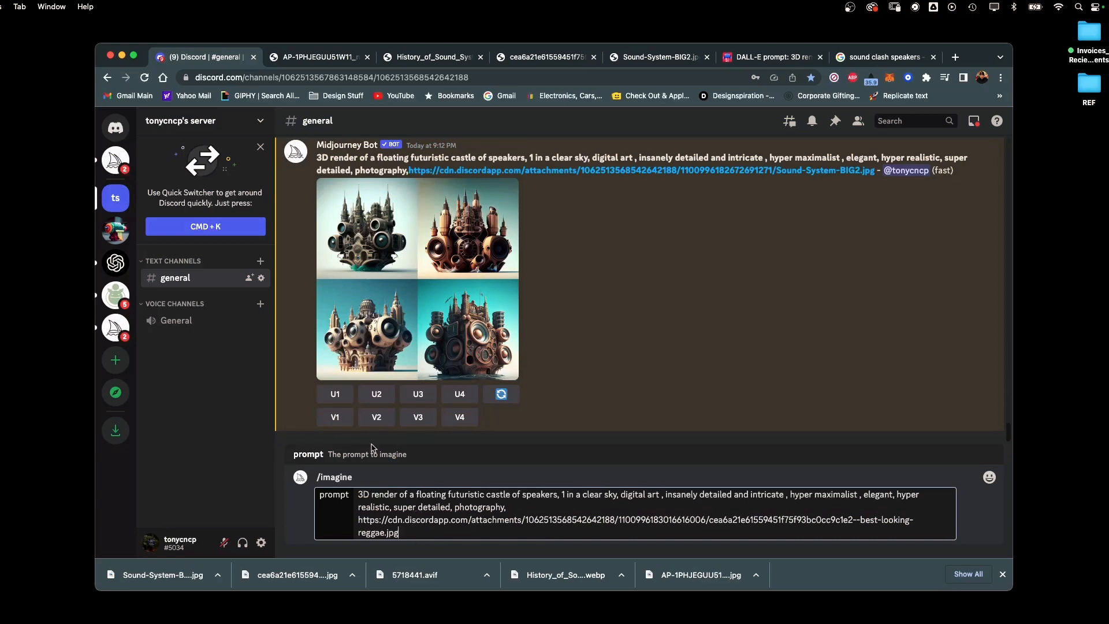
# Step: Examine the generated castle of speakers grid enlarged, and close the preview
pyautogui.click(415, 349)
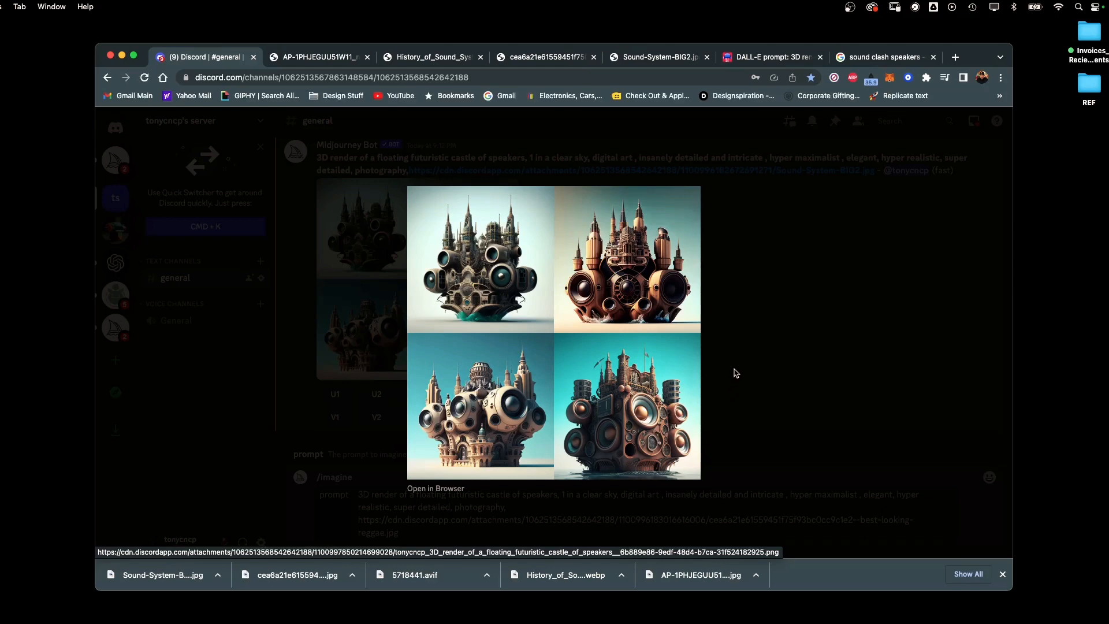
pyautogui.click(735, 375)
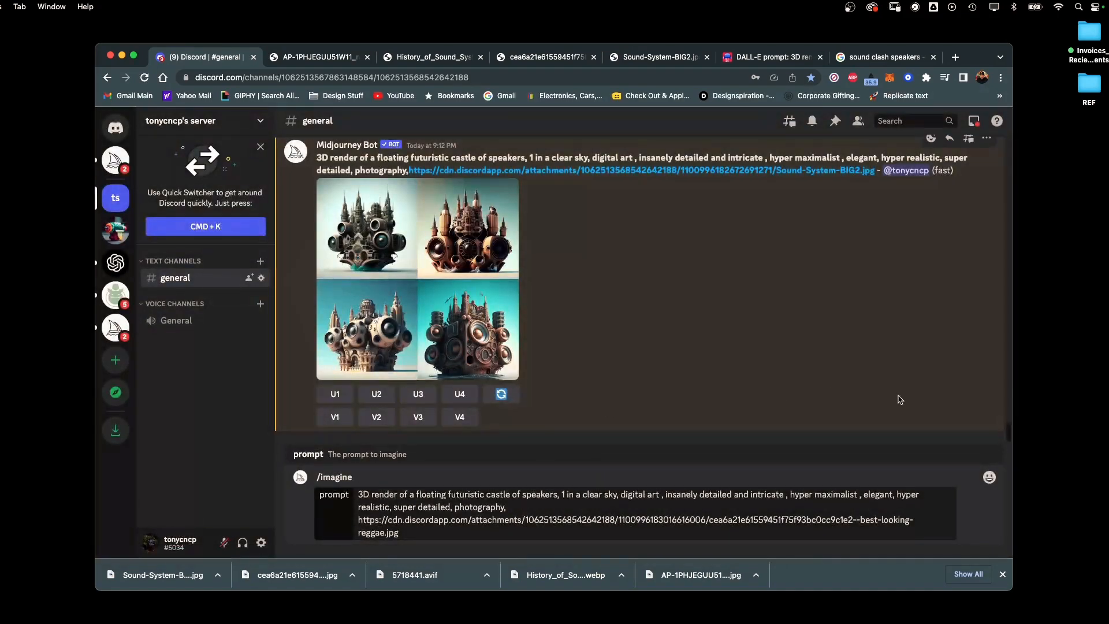
# Step: Copy the Paris fashion prompt's keywords from "Unreal Engine" through "insanely detailed and intricate ," and insert them after "photography," in the new prompt
pyautogui.scroll(15, 1005, 427)
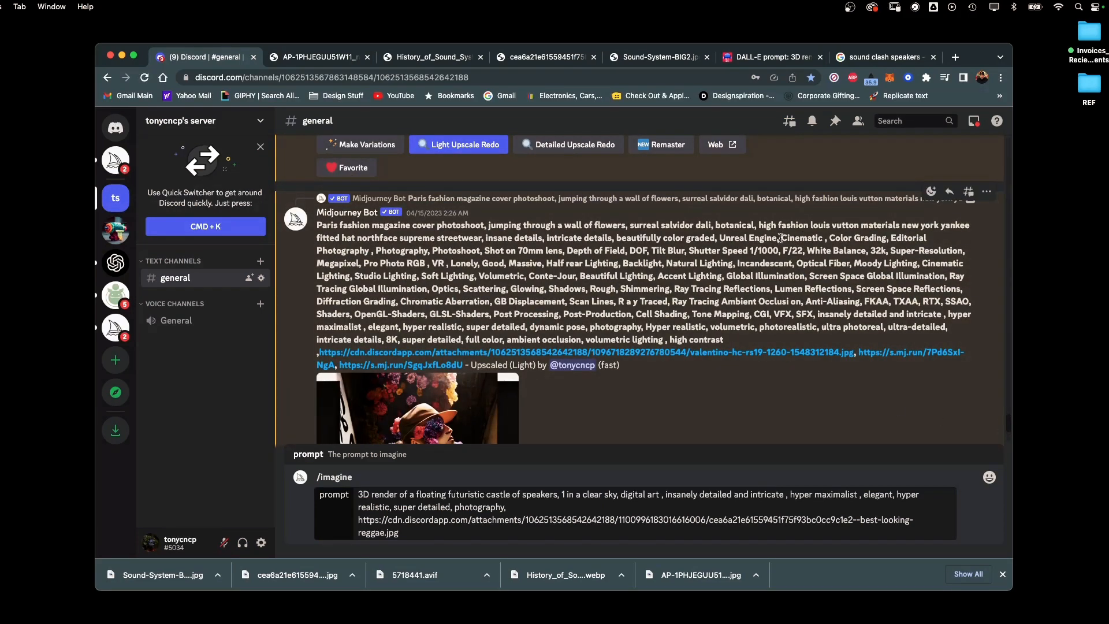
pyautogui.moveTo(719, 238)
pyautogui.mouseDown()
pyautogui.moveTo(920, 237)
pyautogui.moveTo(750, 276)
pyautogui.moveTo(350, 263)
pyautogui.moveTo(368, 252)
pyautogui.moveTo(927, 252)
pyautogui.moveTo(969, 260)
pyautogui.moveTo(399, 277)
pyautogui.moveTo(362, 266)
pyautogui.moveTo(971, 278)
pyautogui.moveTo(971, 290)
pyautogui.moveTo(749, 301)
pyautogui.moveTo(803, 302)
pyautogui.moveTo(792, 303)
pyautogui.moveTo(526, 308)
pyautogui.moveTo(740, 301)
pyautogui.moveTo(800, 314)
pyautogui.moveTo(920, 302)
pyautogui.moveTo(950, 314)
pyautogui.mouseUp()
pyautogui.press('super+c')
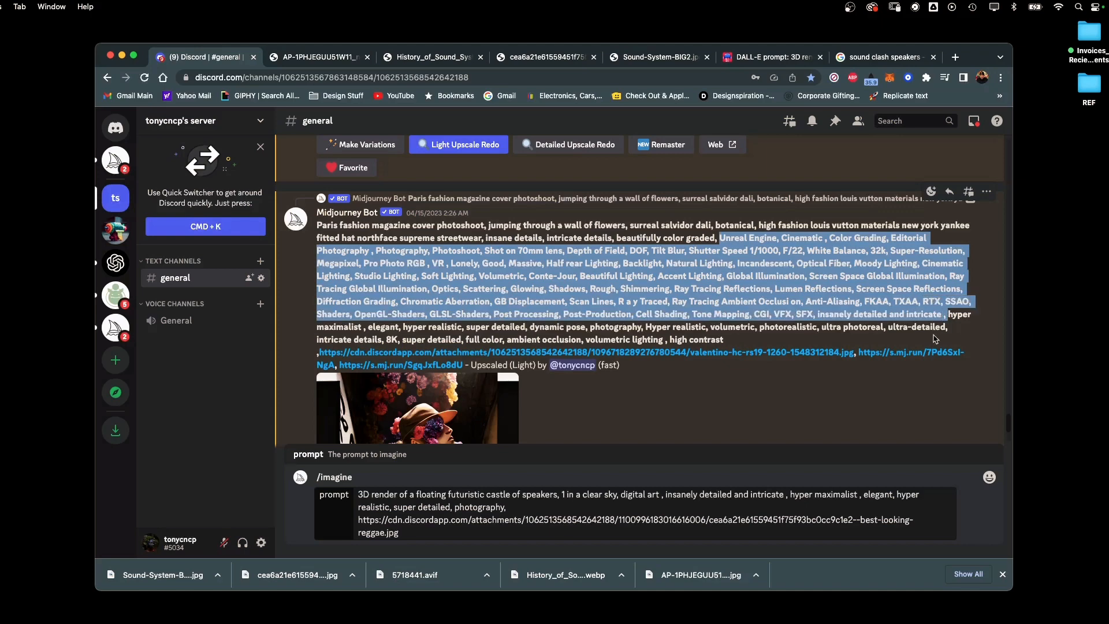
pyautogui.click(519, 512)
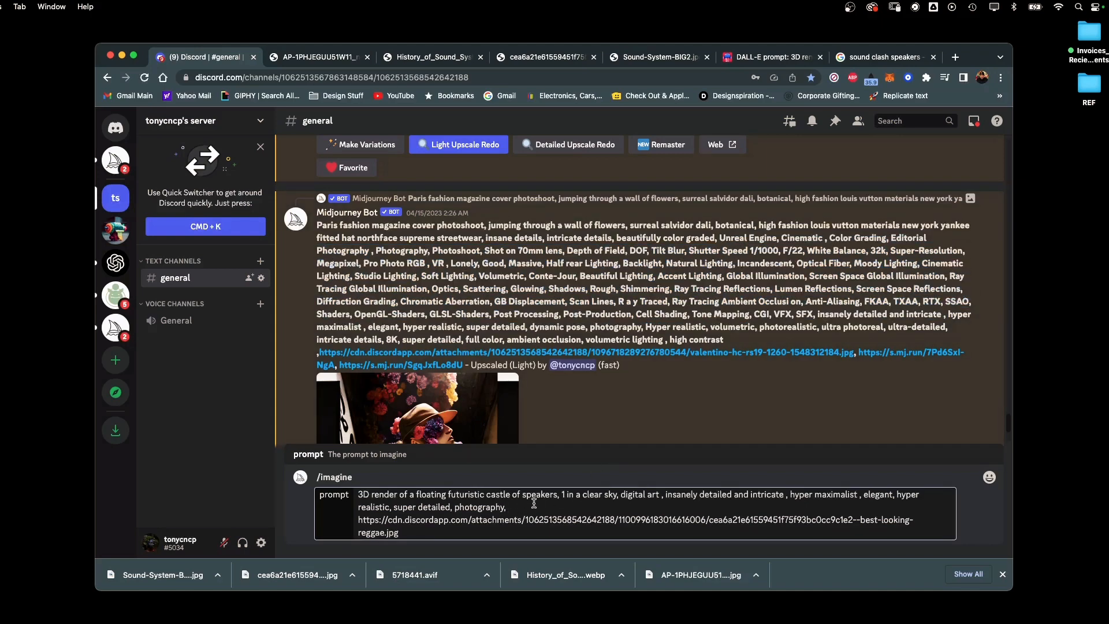
pyautogui.press('super+v')
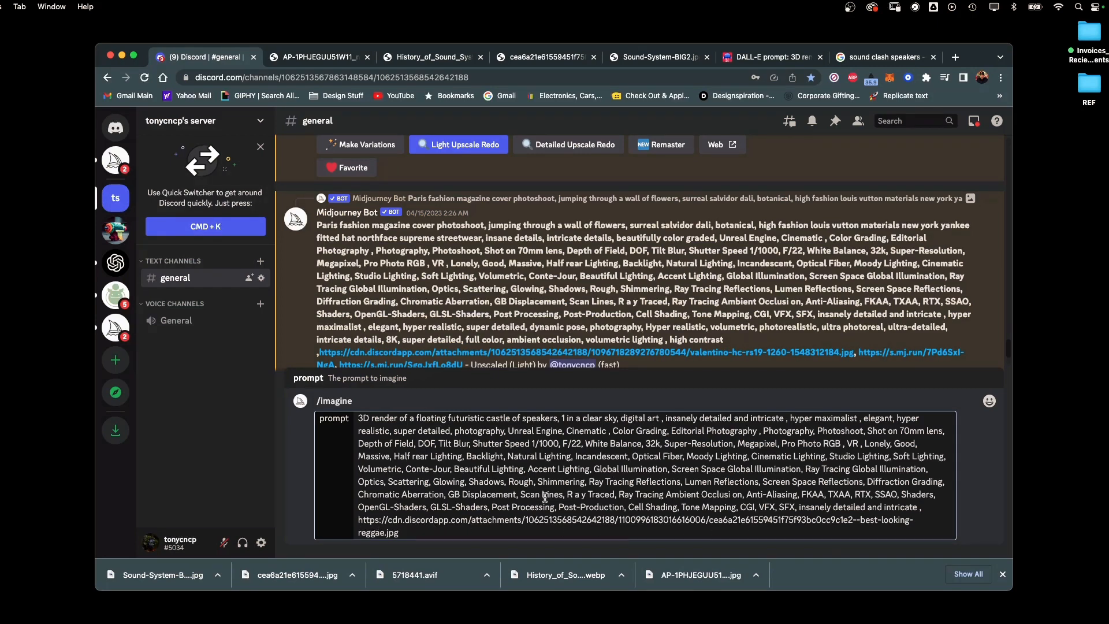
# Step: Add a comma after the reggae image link and append the Sound-System-BIG2.jpg link to the prompt
pyautogui.click(412, 532)
pyautogui.click(550, 59)
pyautogui.click(635, 57)
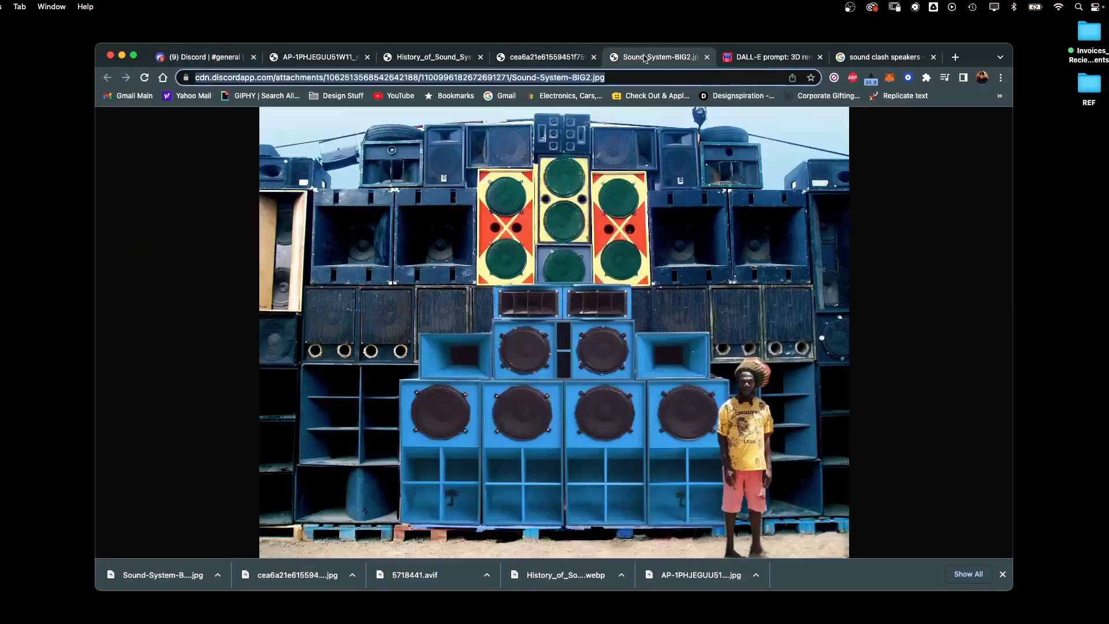
pyautogui.click(425, 58)
pyautogui.click(323, 60)
pyautogui.click(201, 60)
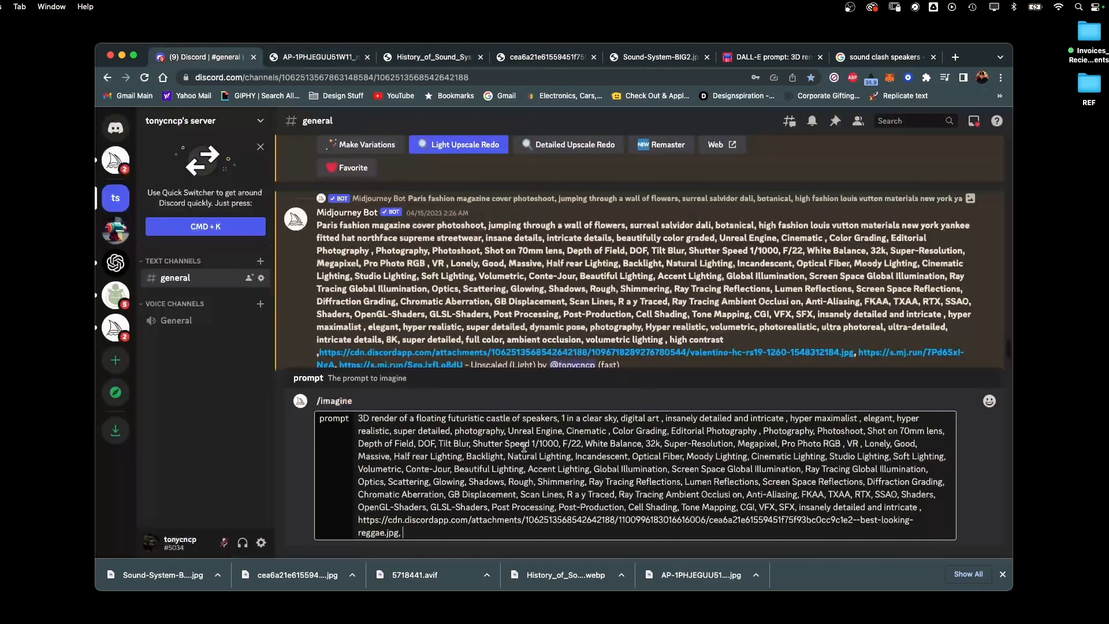
pyautogui.press('super+v')
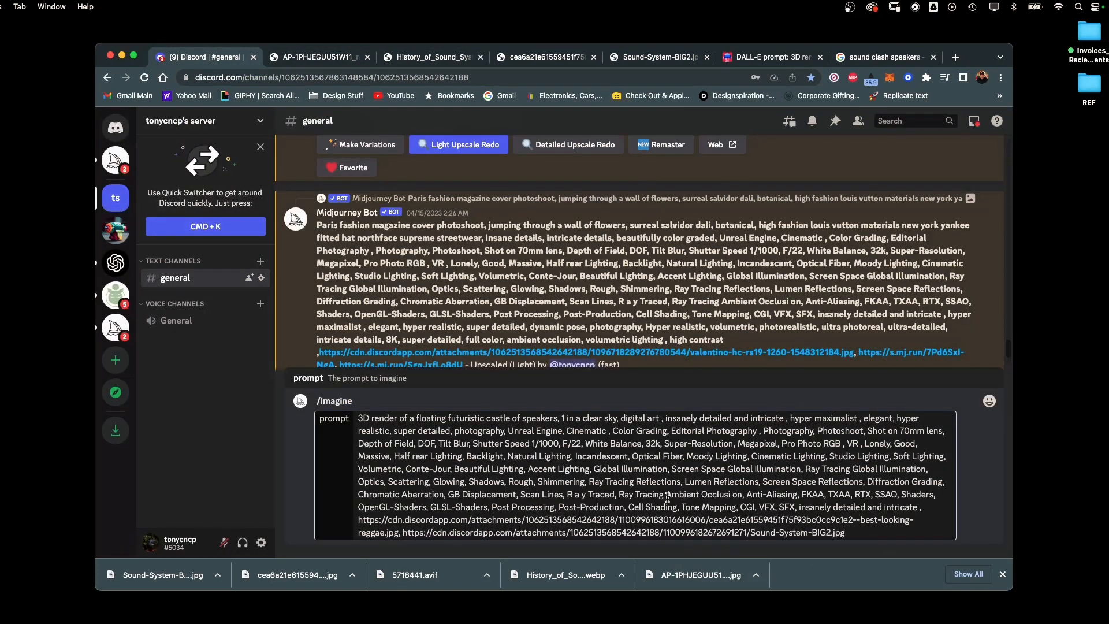
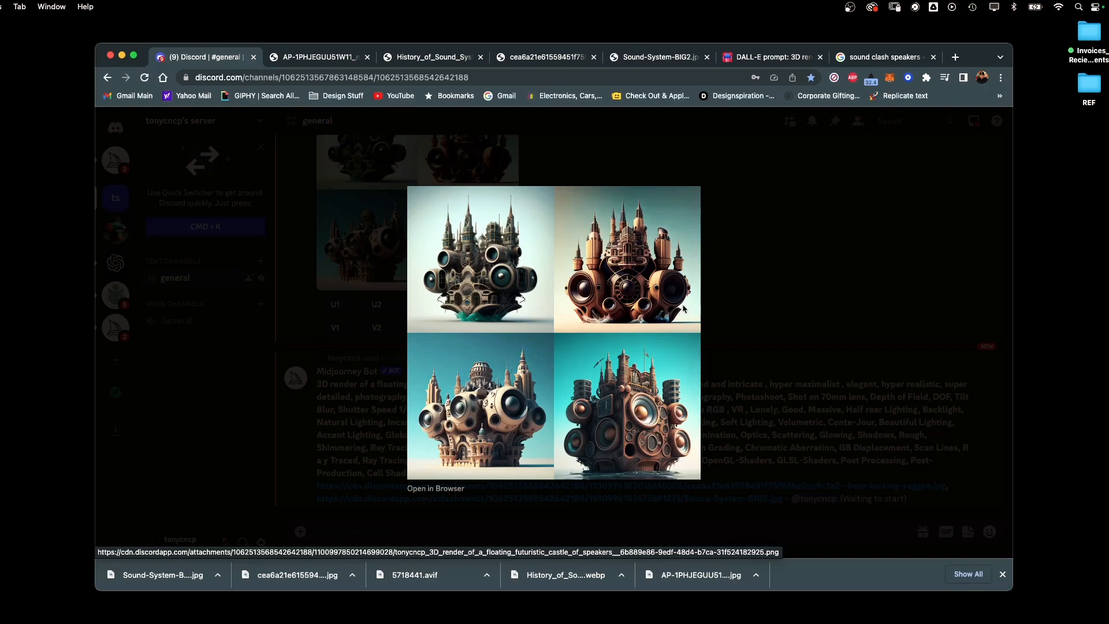
# Step: Close the first grid's preview and examine the new grid made from both reference images at enlarged size
pyautogui.click(736, 305)
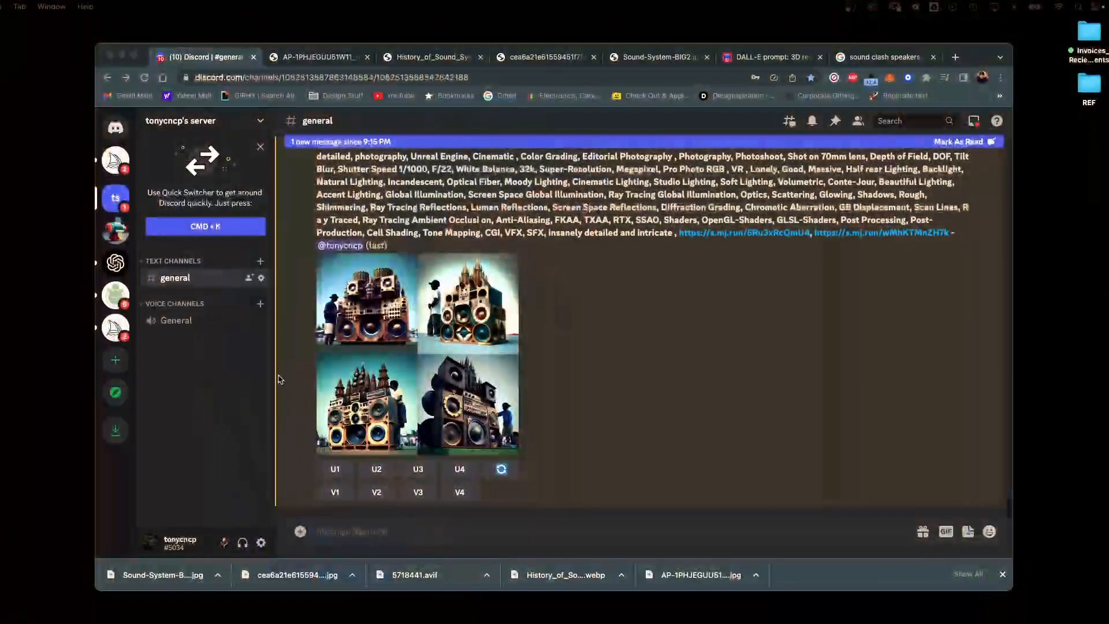
pyautogui.click(437, 395)
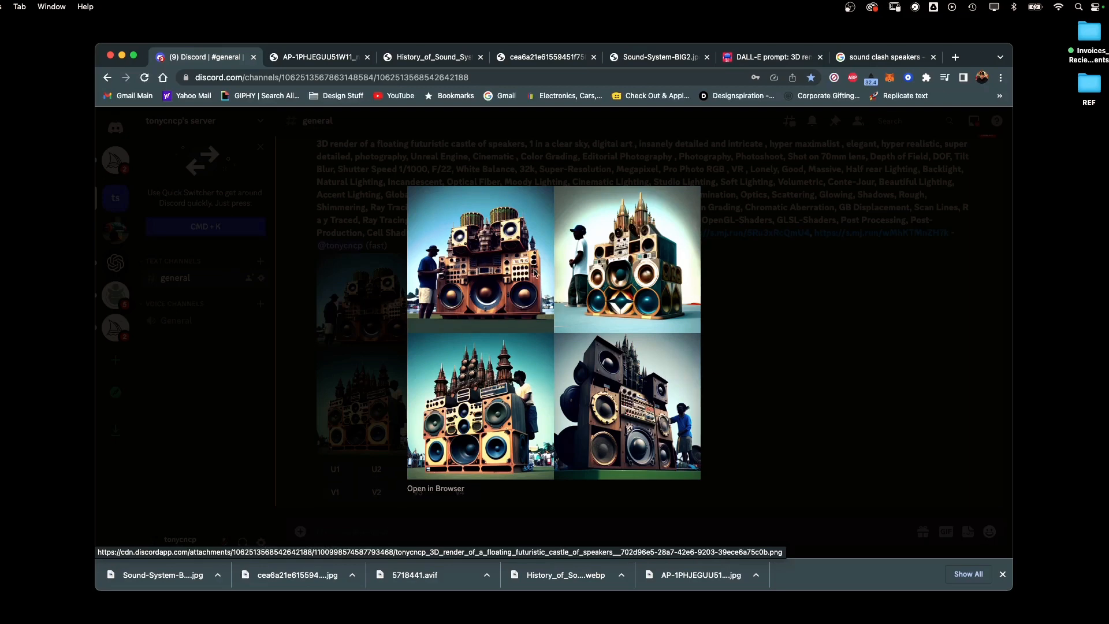
pyautogui.click(788, 354)
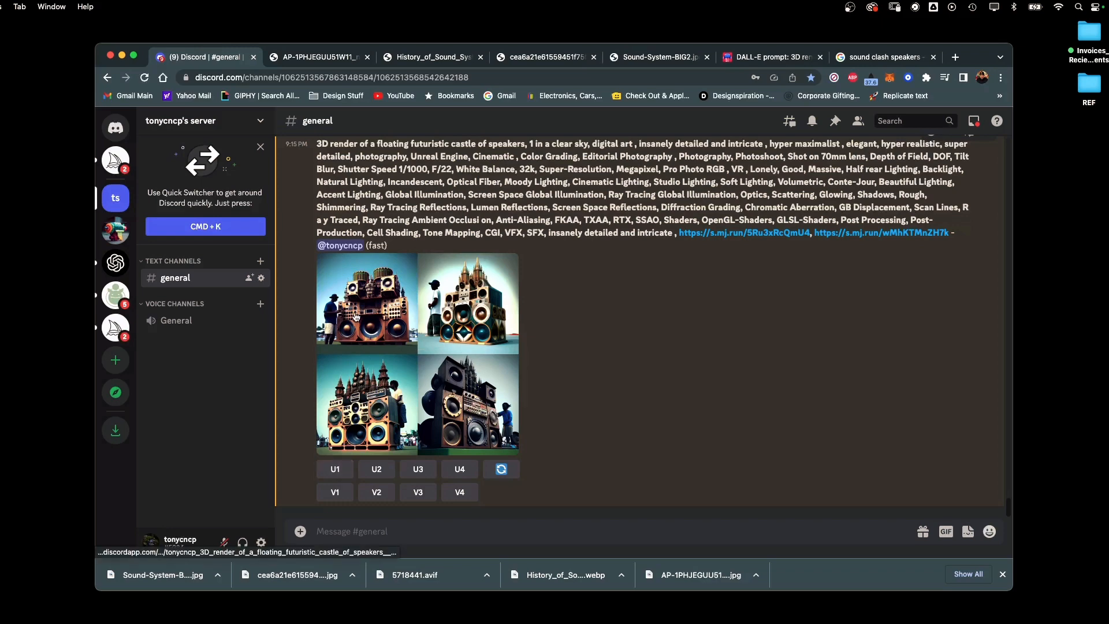
# Step: Upscale the first image of the new speaker castle grid and request variations of it
pyautogui.click(341, 472)
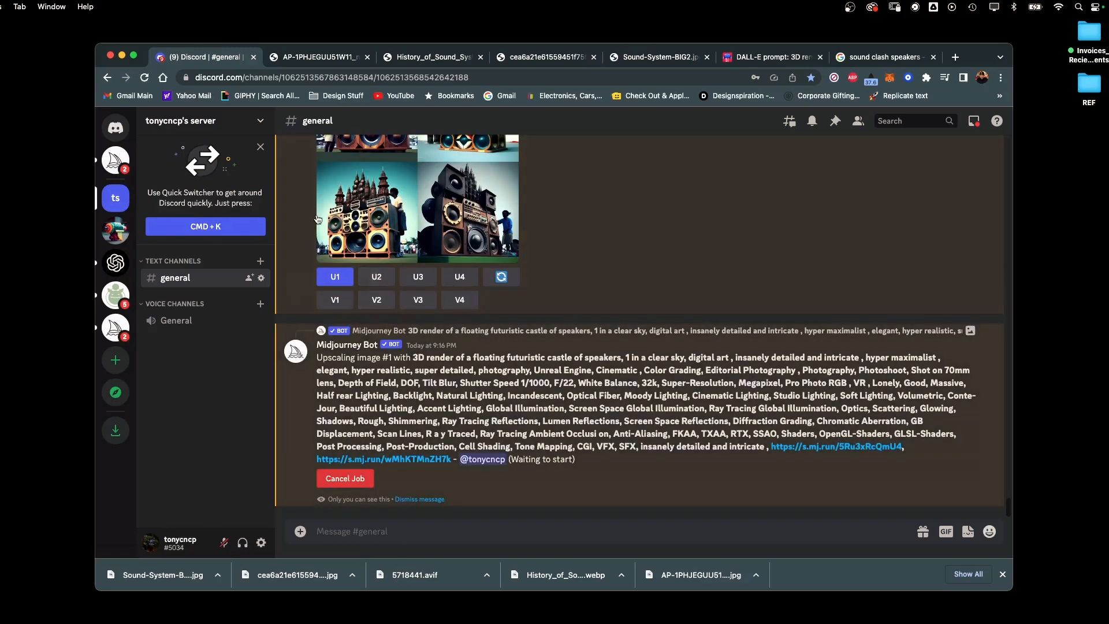
pyautogui.click(338, 301)
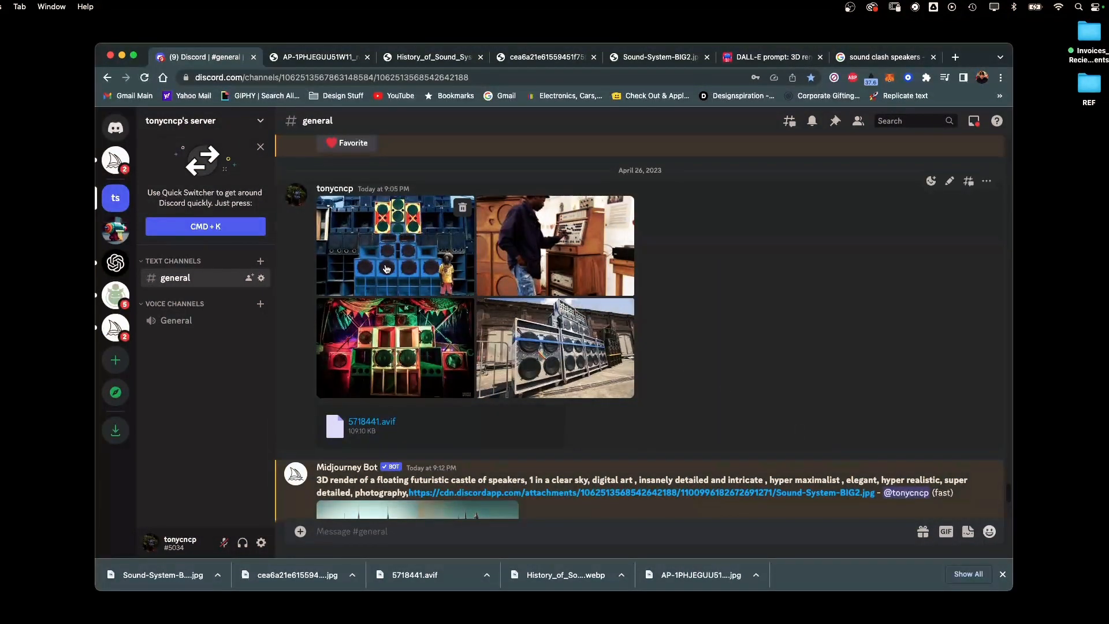
# Step: Open the blue sound system image, copy the page address, and paste it into a new /imagine prompt
pyautogui.click(420, 280)
pyautogui.click(473, 76)
pyautogui.press('super+c')
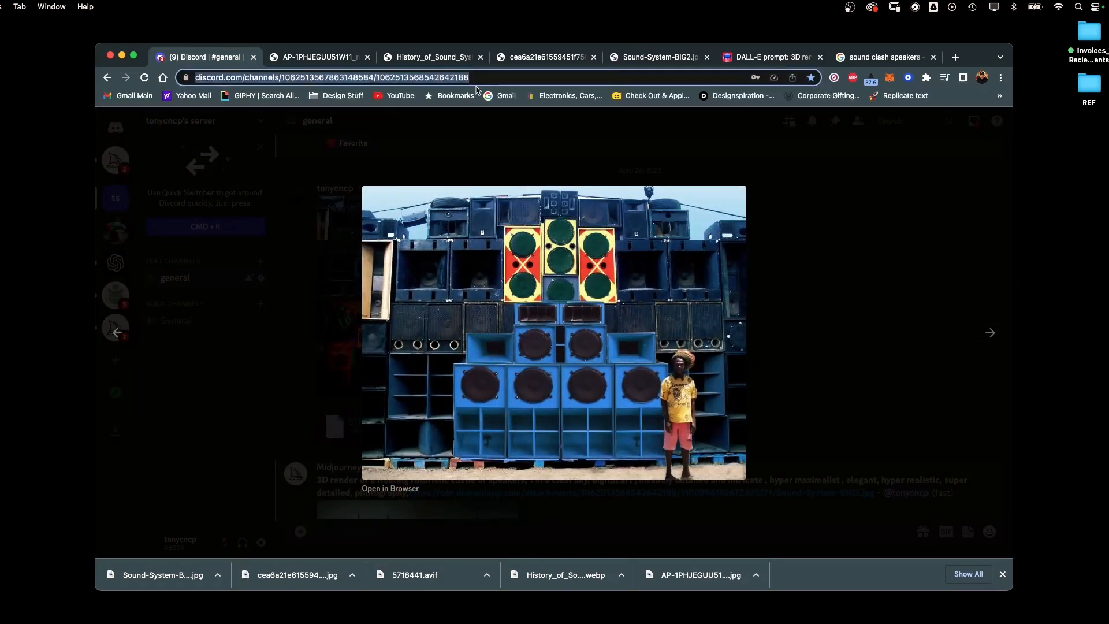
pyautogui.click(327, 264)
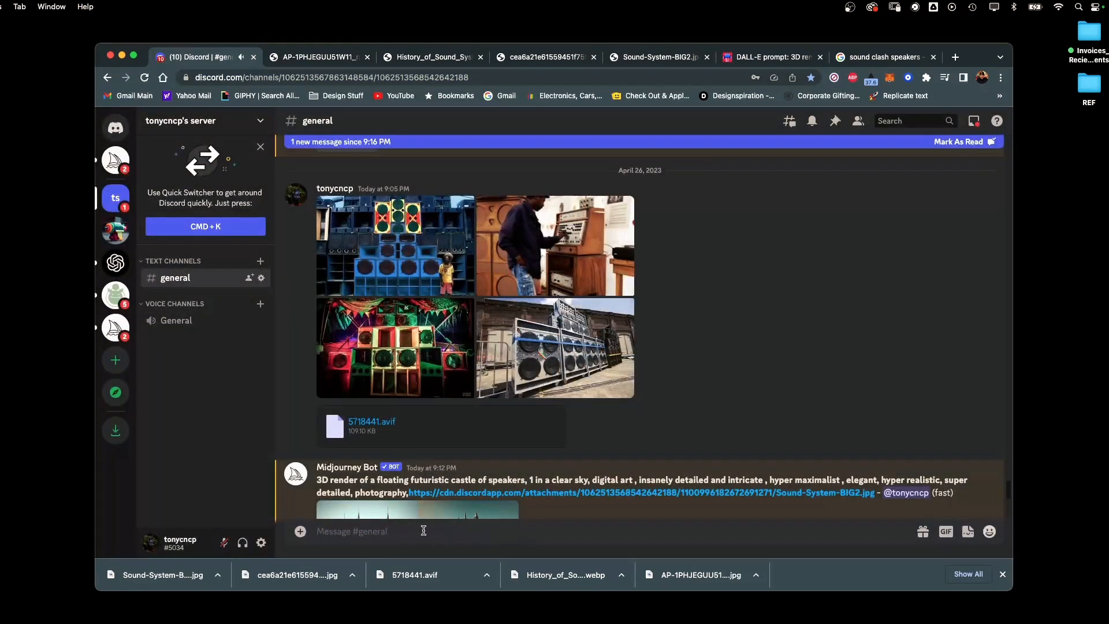
pyautogui.click(358, 468)
pyautogui.click(420, 403)
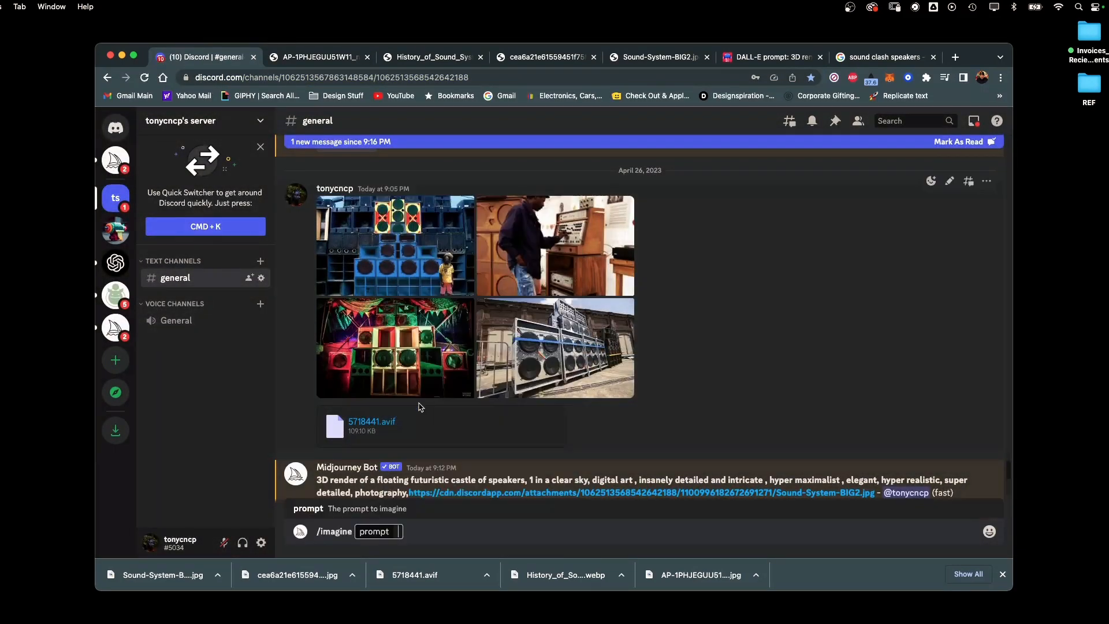
pyautogui.press('super+v')
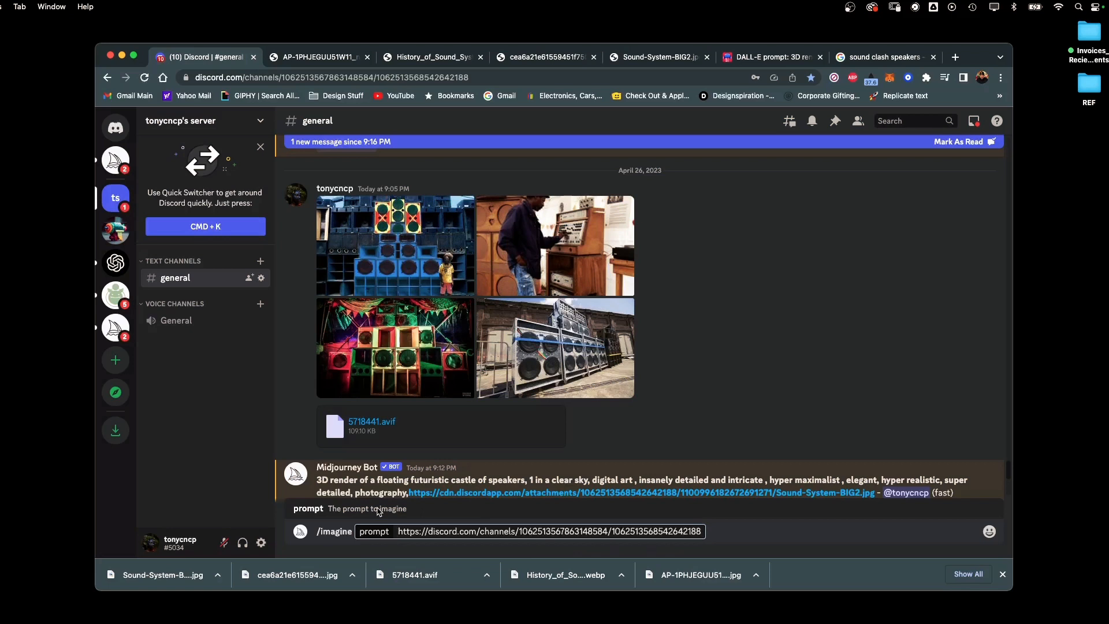
# Step: Insert "Hyper realistic spaceship made of speakers, in a clear blue sky," before the link in the /imagine prompt
pyautogui.write('H')
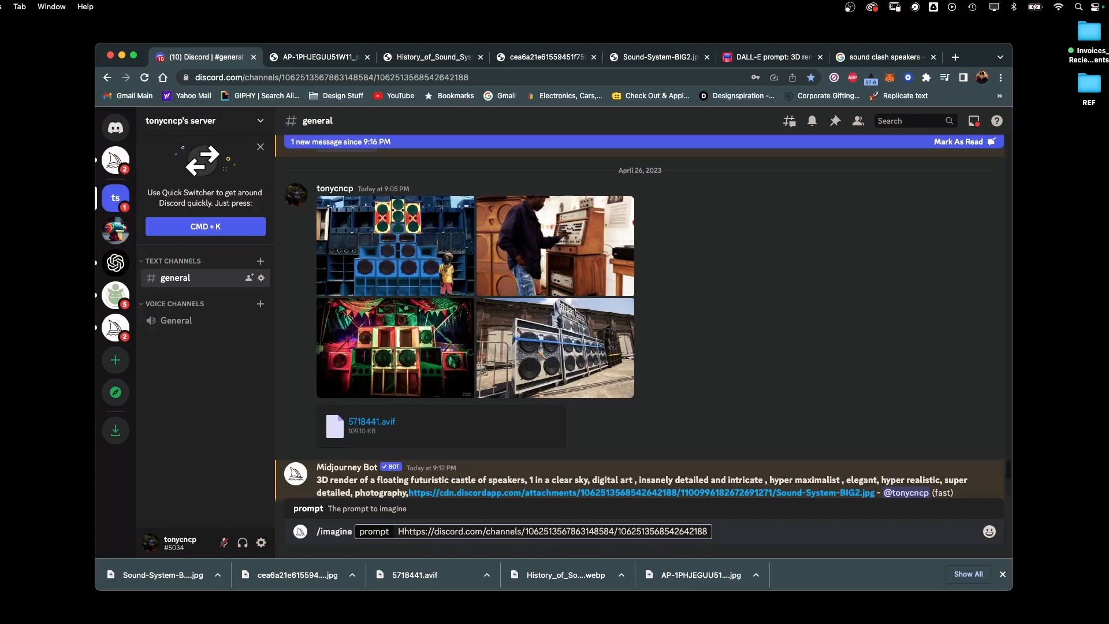
pyautogui.write('y')
pyautogui.write('per realis')
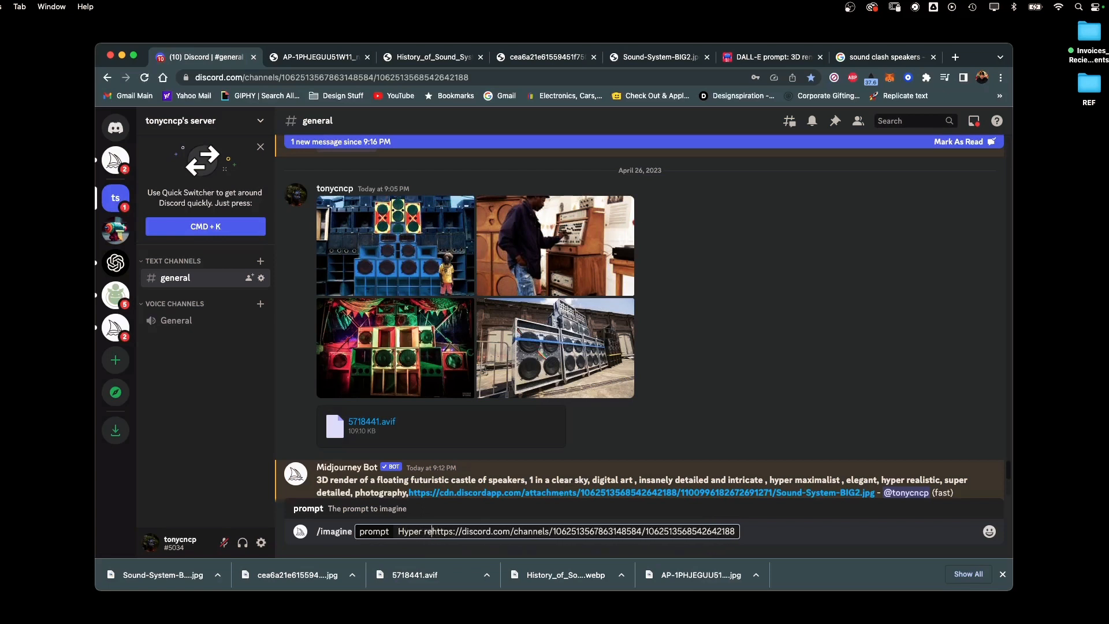
pyautogui.write('tic ')
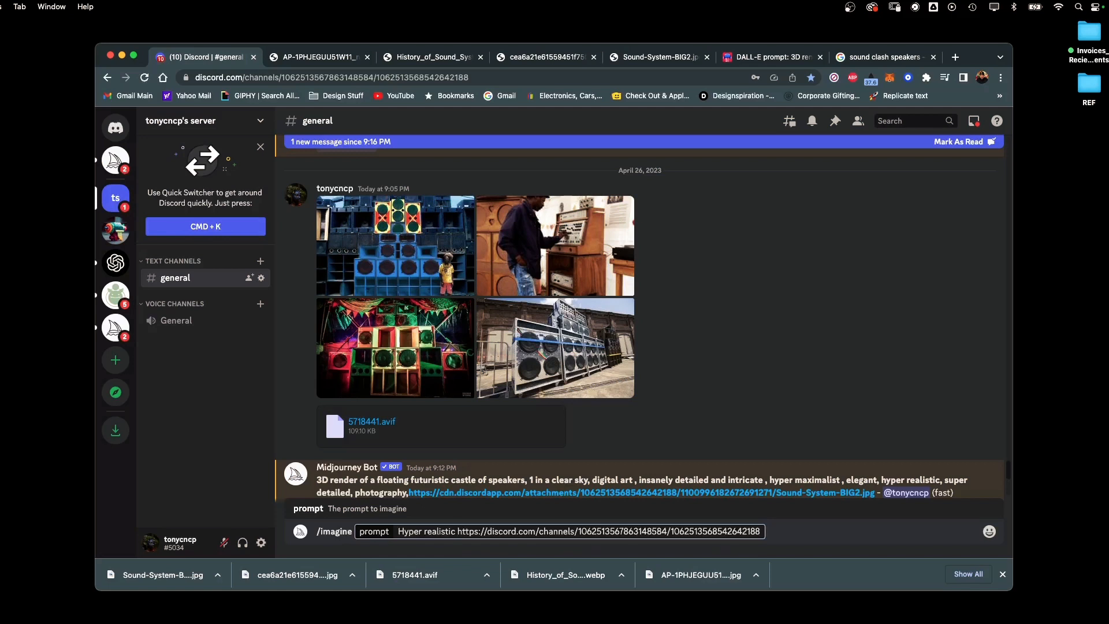
pyautogui.write('spaceship')
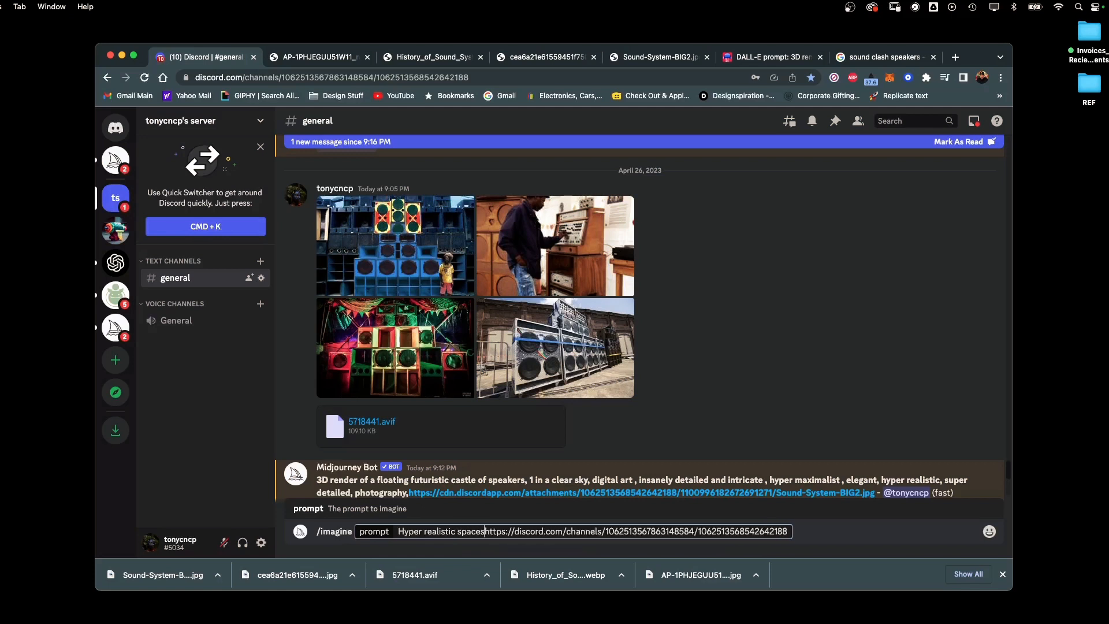
pyautogui.write(' made of')
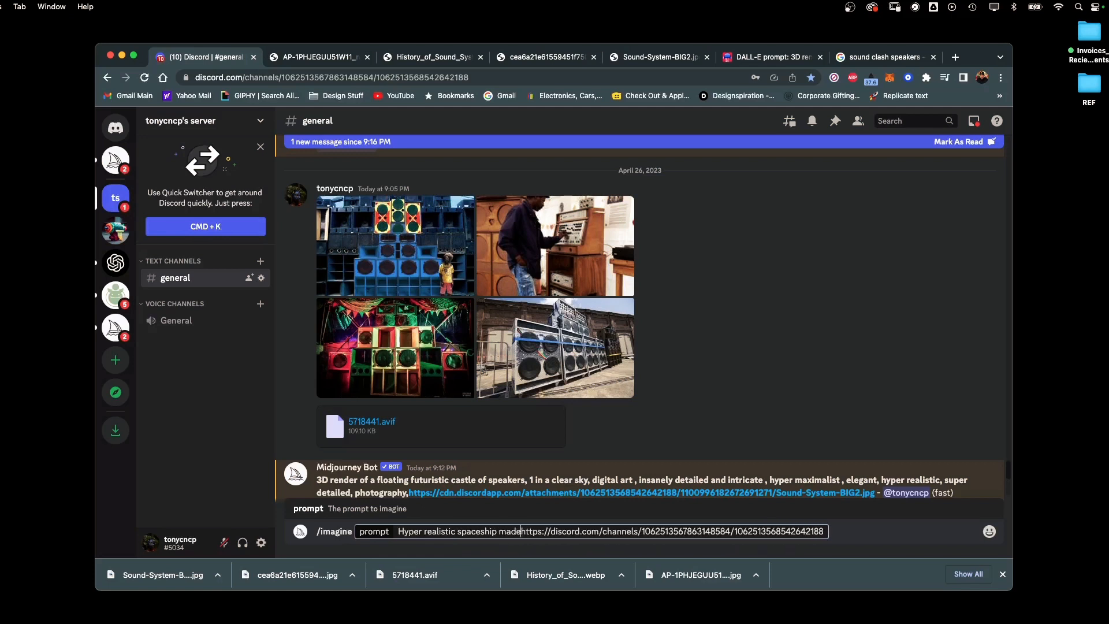
pyautogui.write(' speakers')
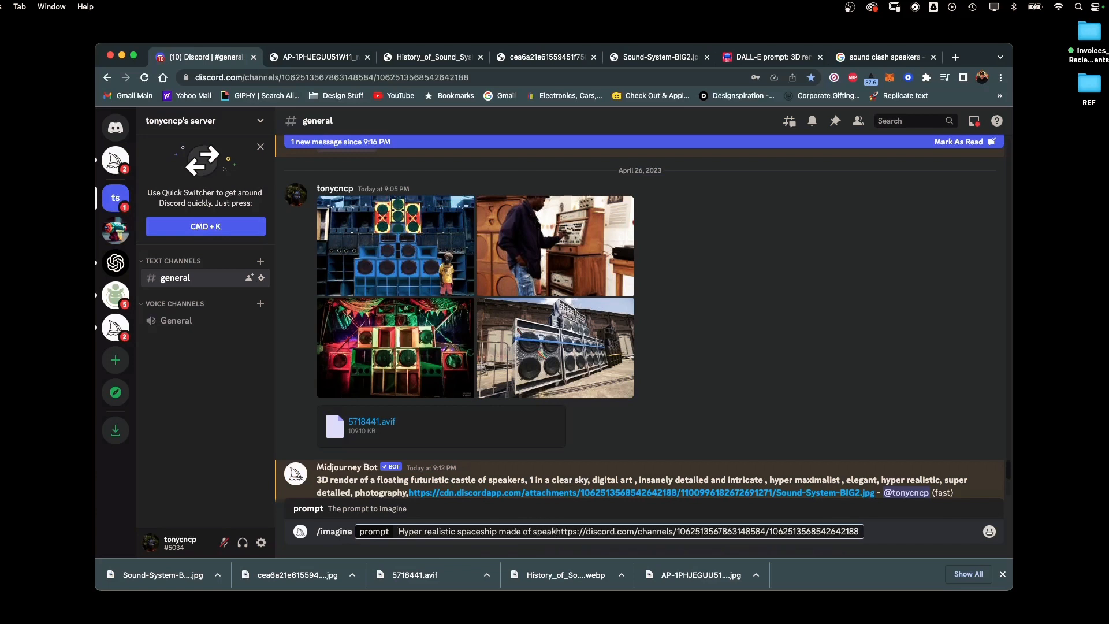
pyautogui.write(', ')
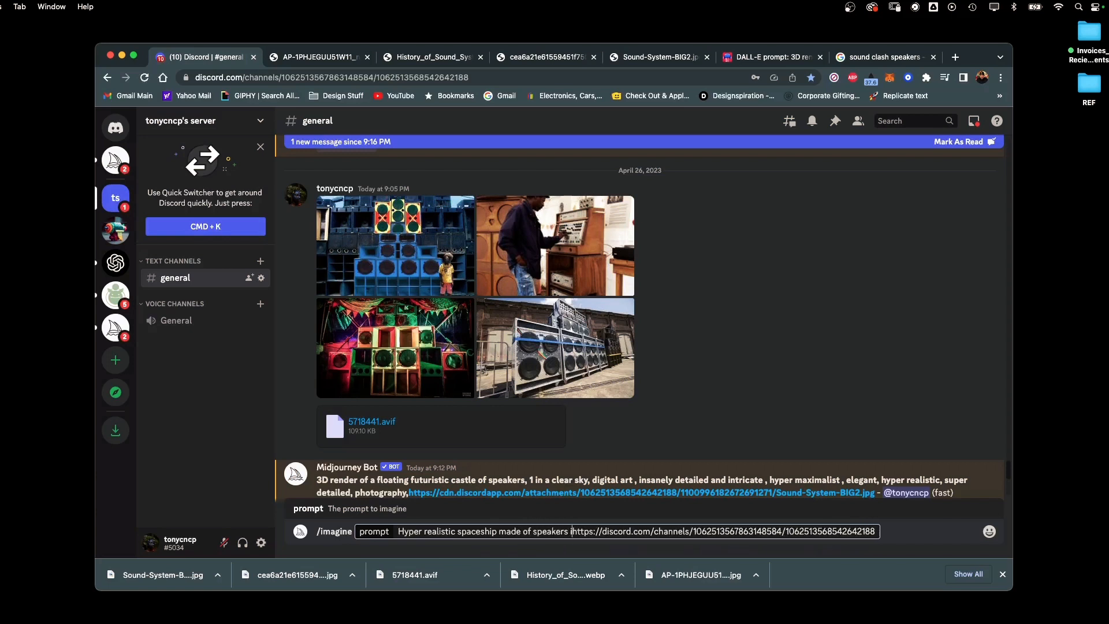
pyautogui.write('in a')
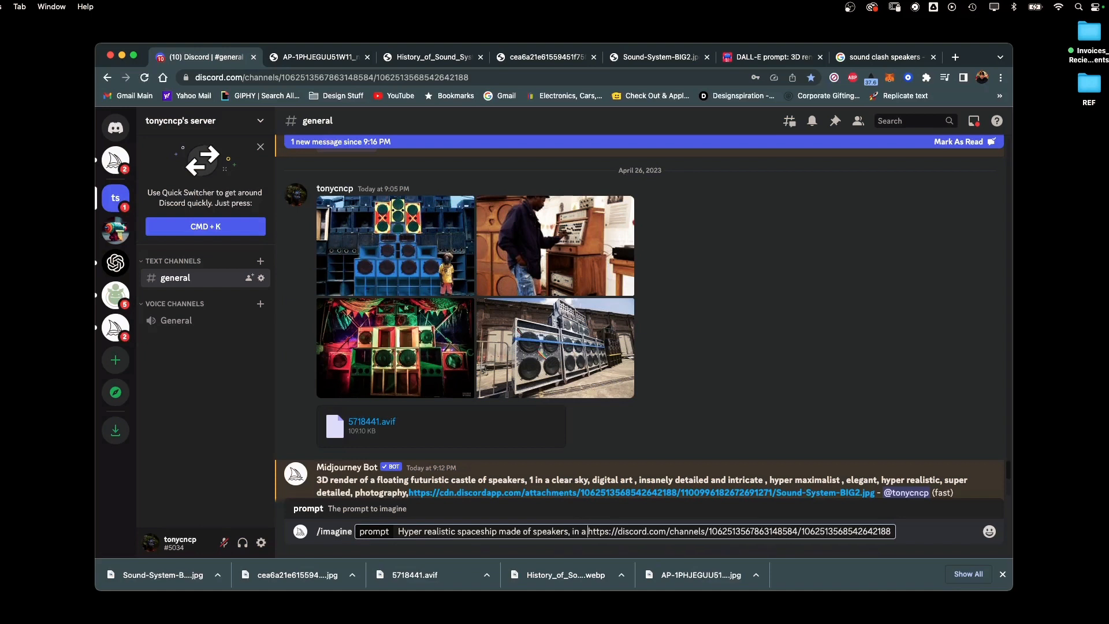
pyautogui.write(' clear blue')
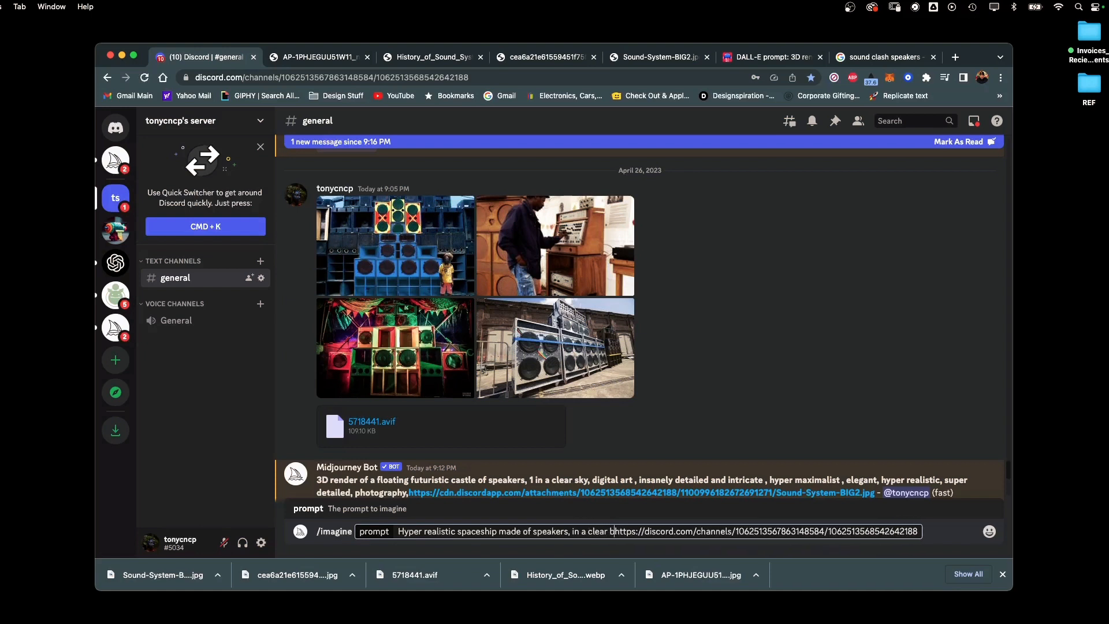
pyautogui.write(' sky')
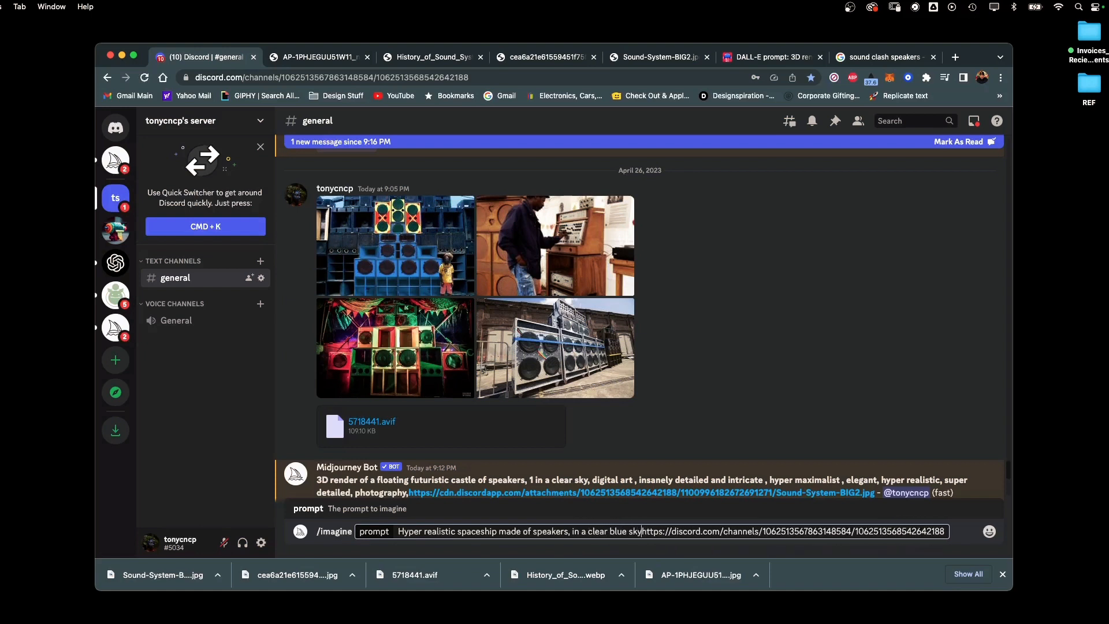
pyautogui.write(', ')
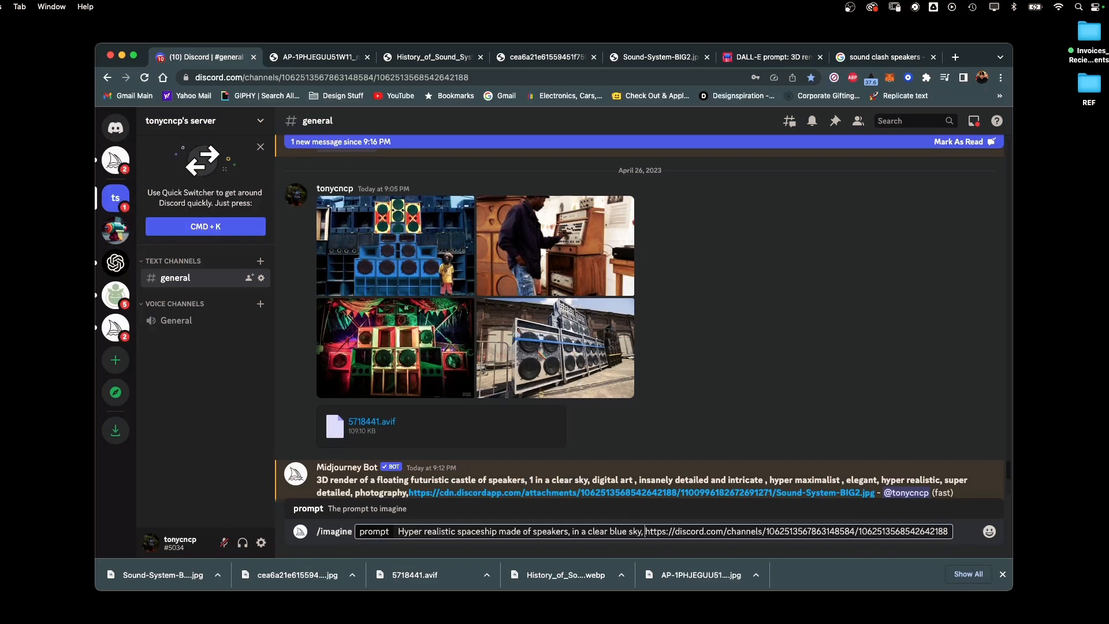
# Step: Continue the prompt text before the link with "african textiles, gold, tesla materials,"
pyautogui.write('african tex')
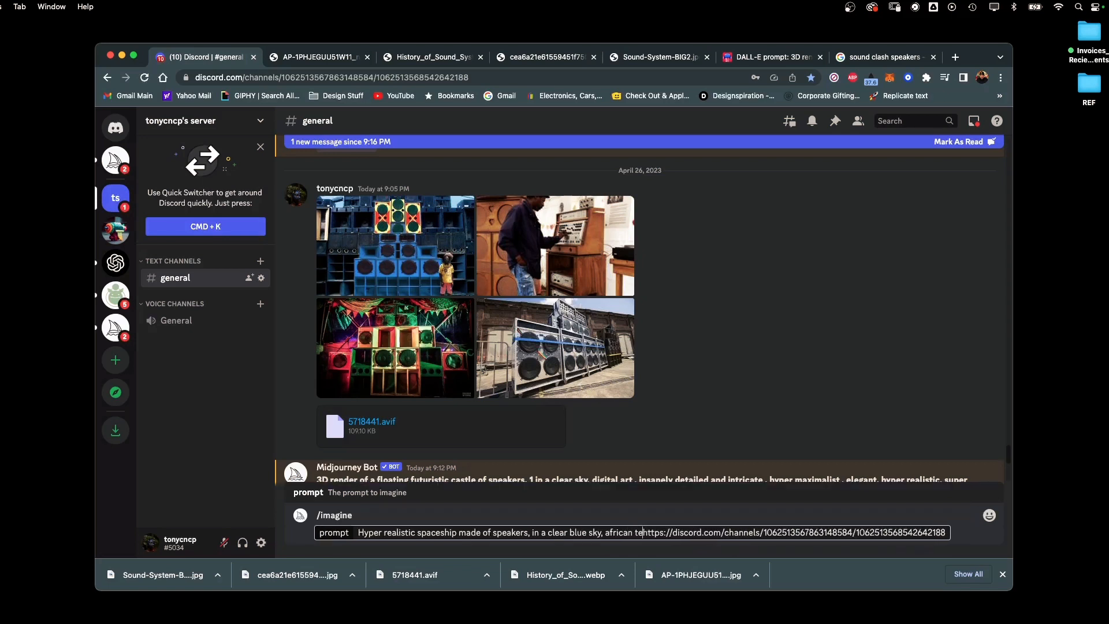
pyautogui.write('tiles, ')
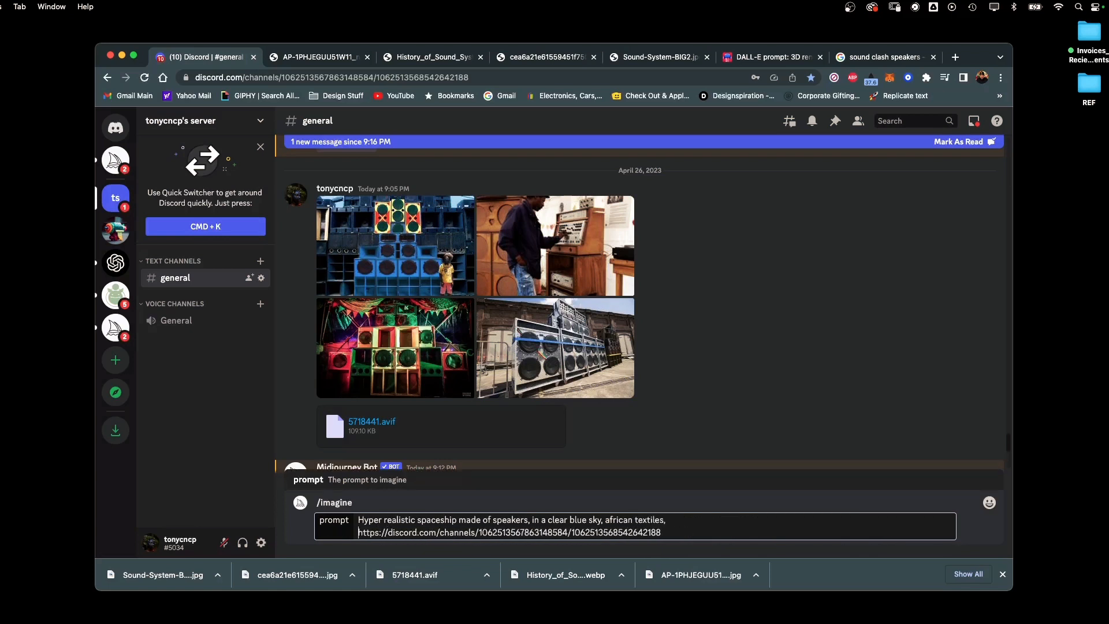
pyautogui.write('gold')
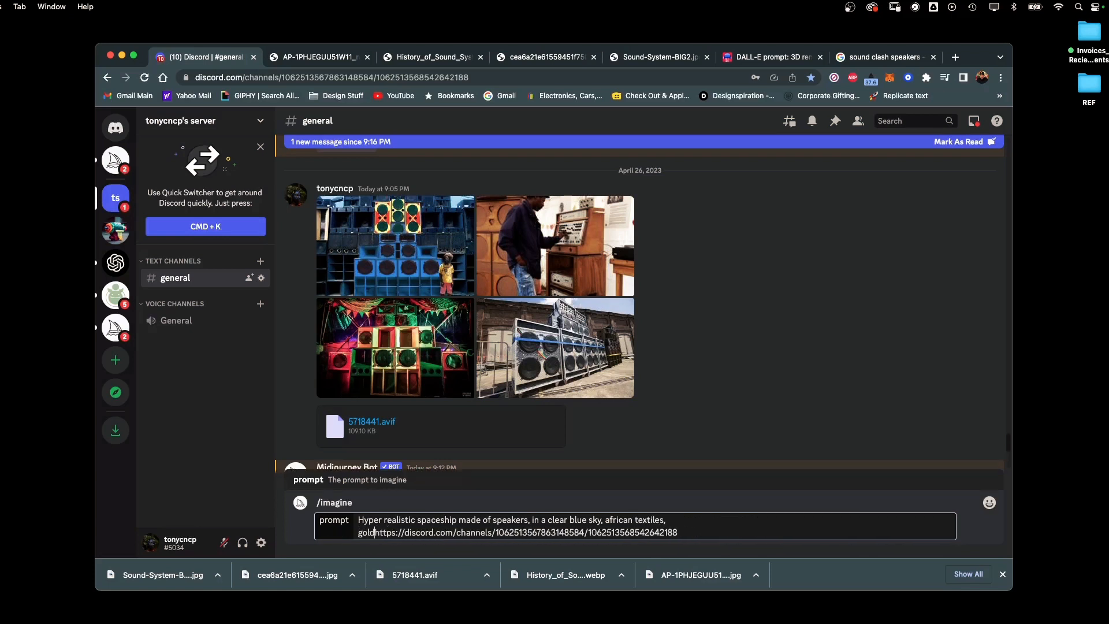
pyautogui.write(',')
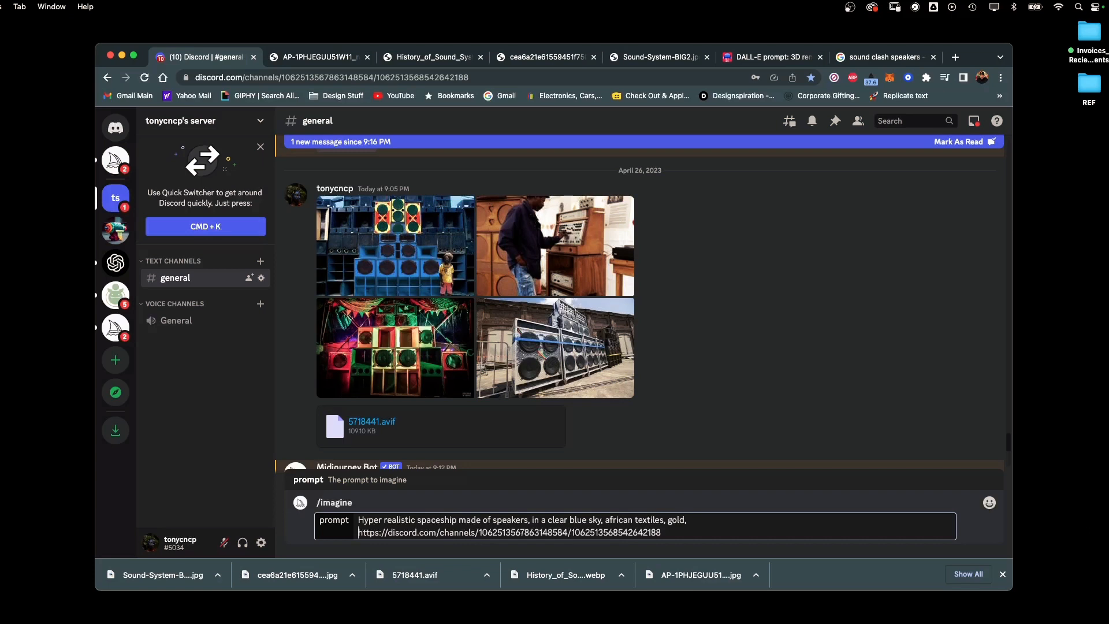
pyautogui.write('tesla ')
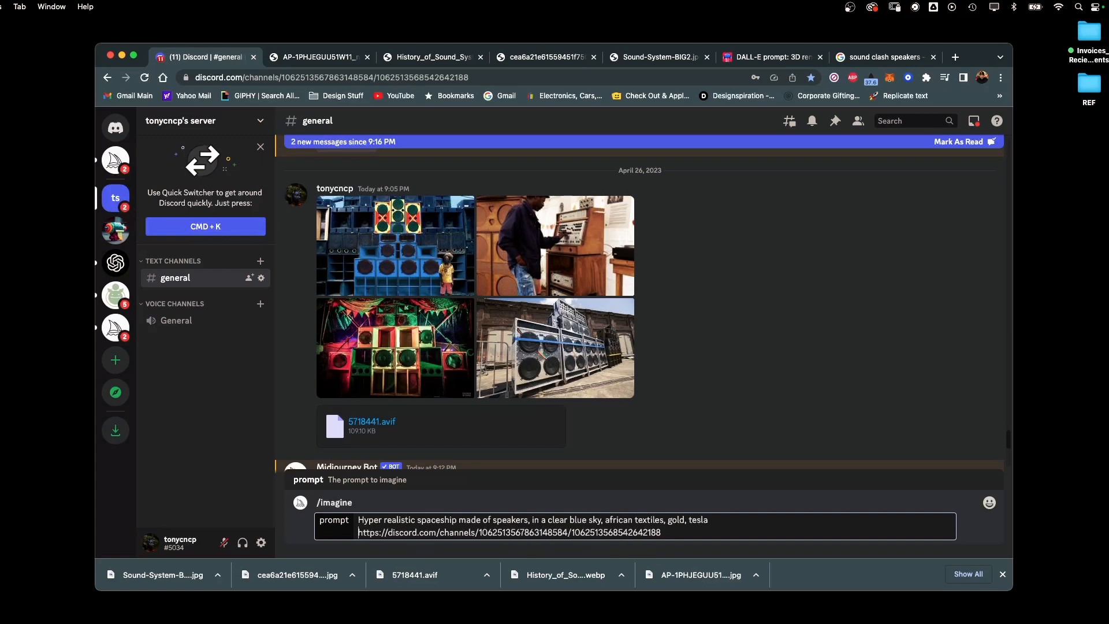
pyautogui.write('materials')
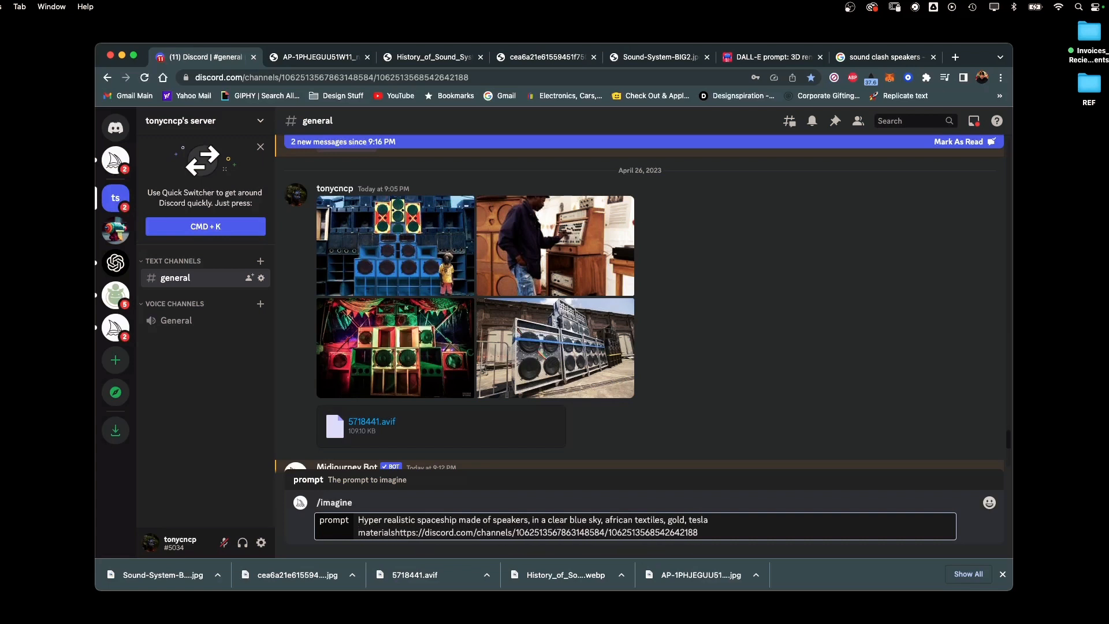
pyautogui.write(',')
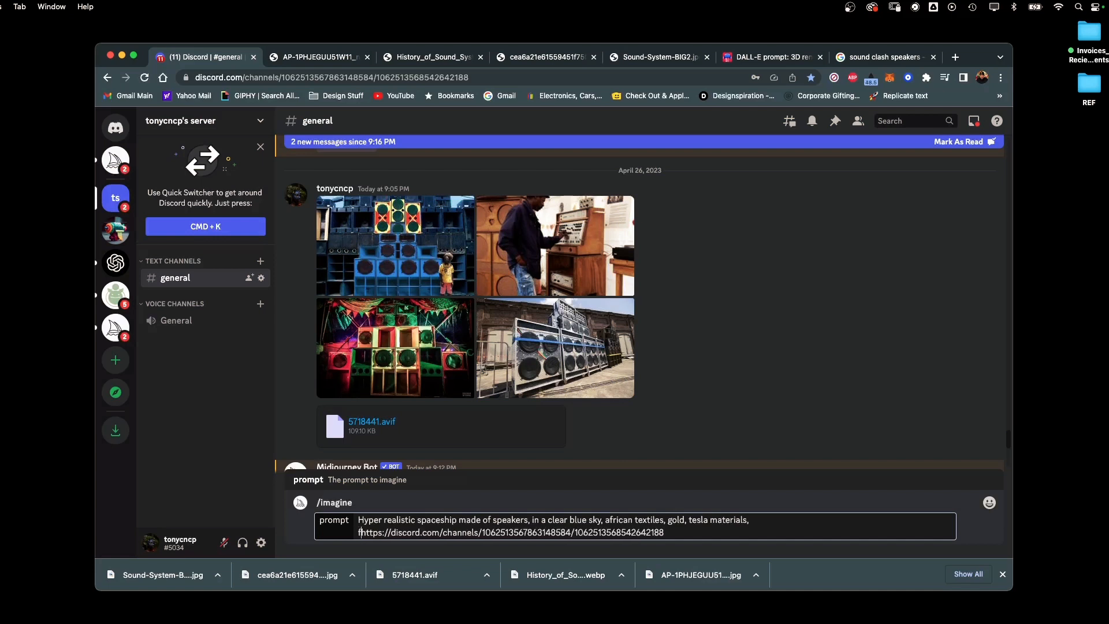
# Step: Add "african continent, surrealism salvidor dali," to the prompt text ahead of the link
pyautogui.write('african cont')
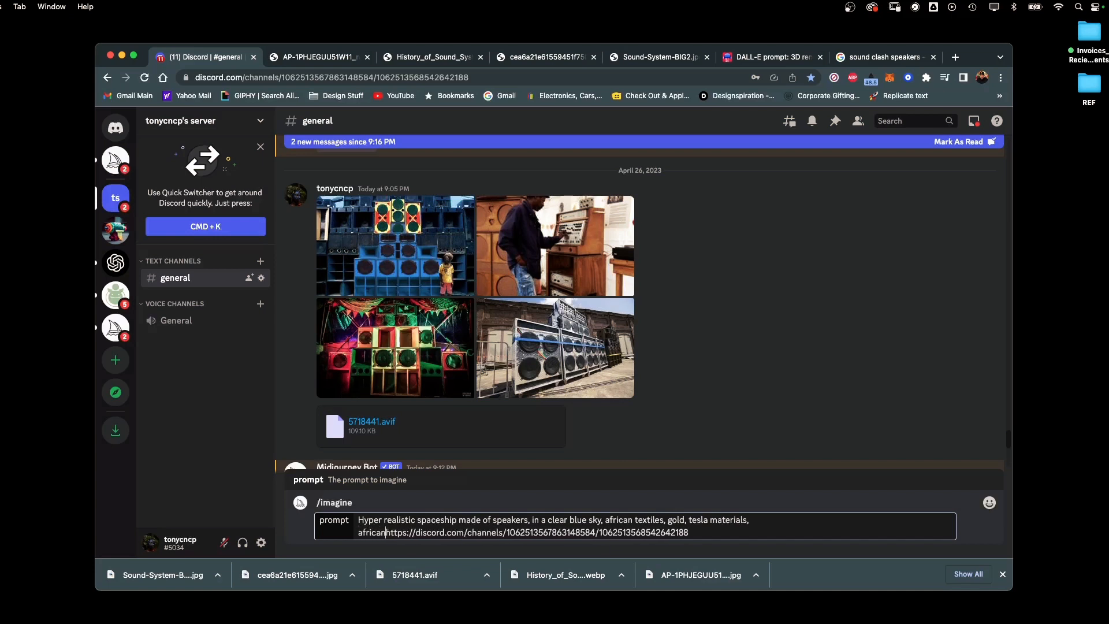
pyautogui.write('inent')
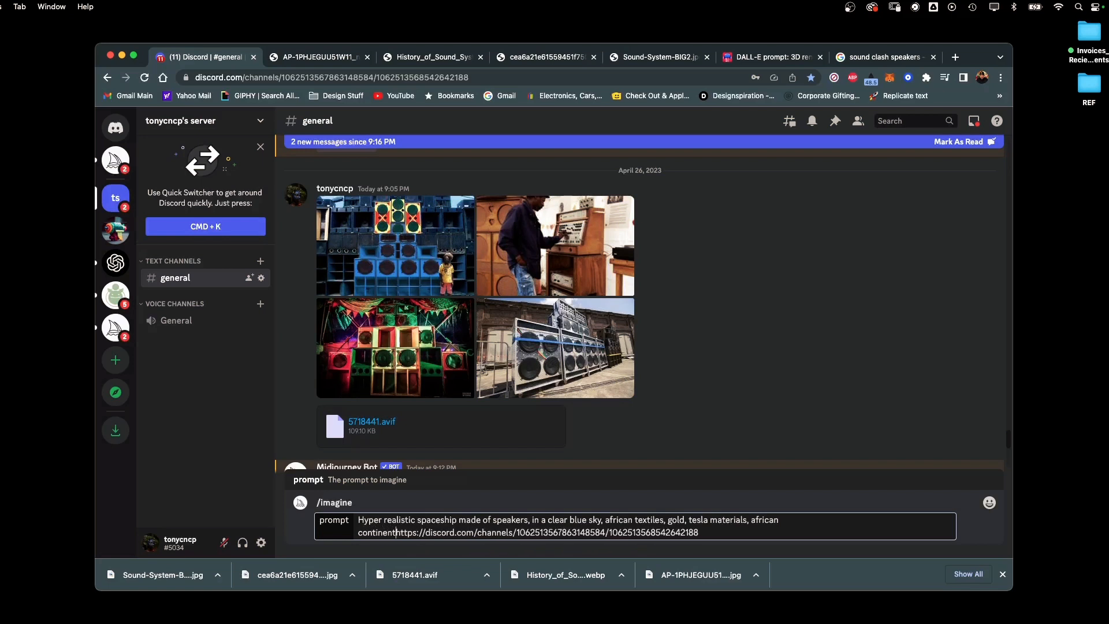
pyautogui.write(', ')
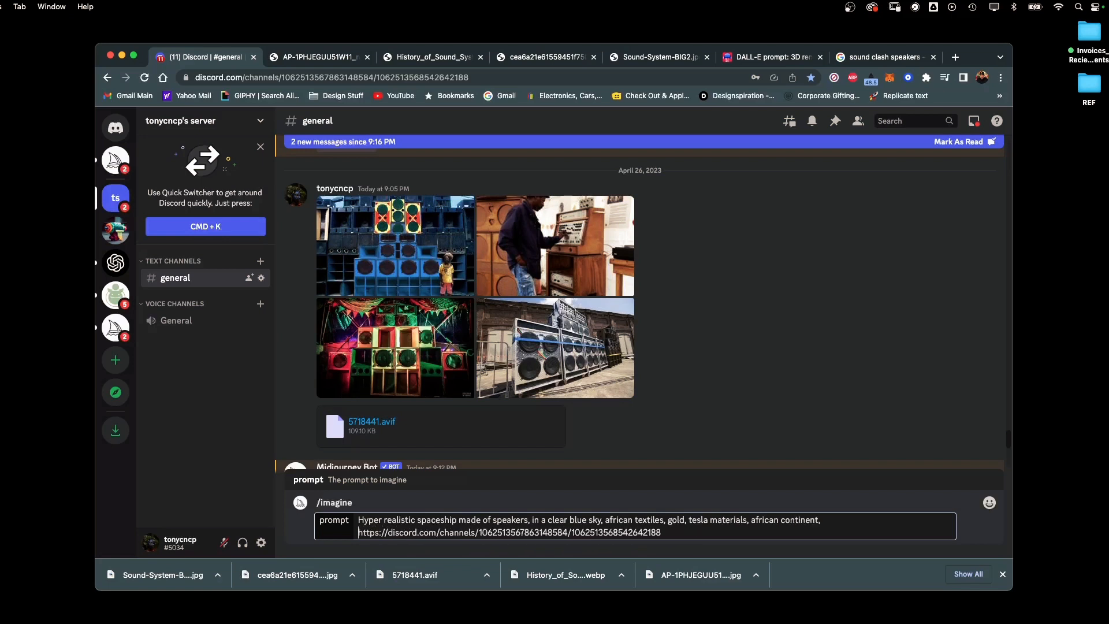
pyautogui.write('surreal')
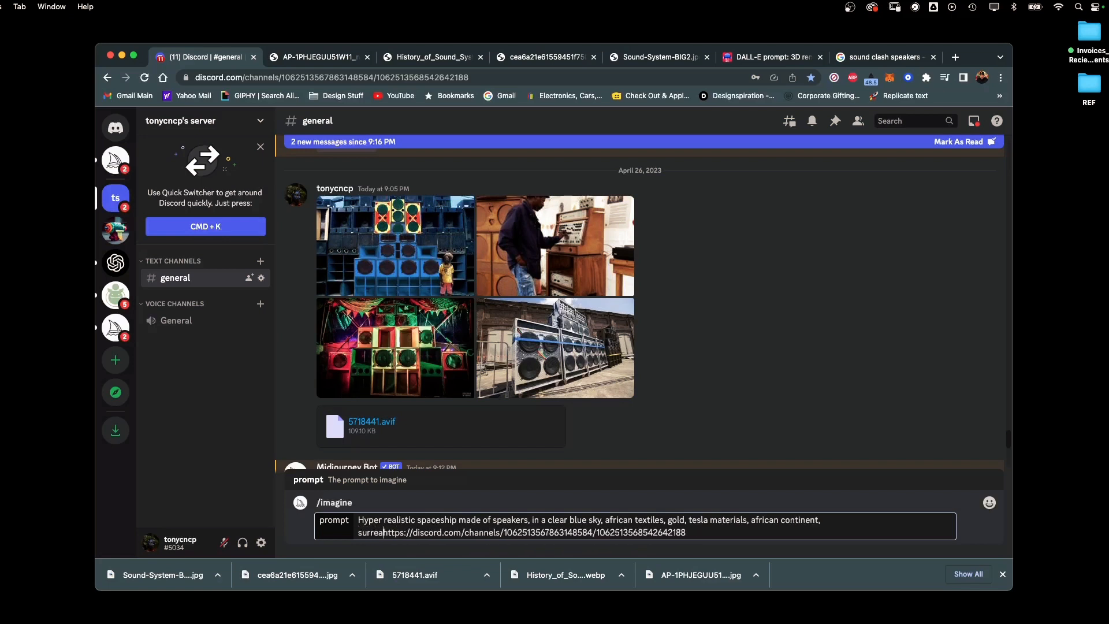
pyautogui.write('ism salv')
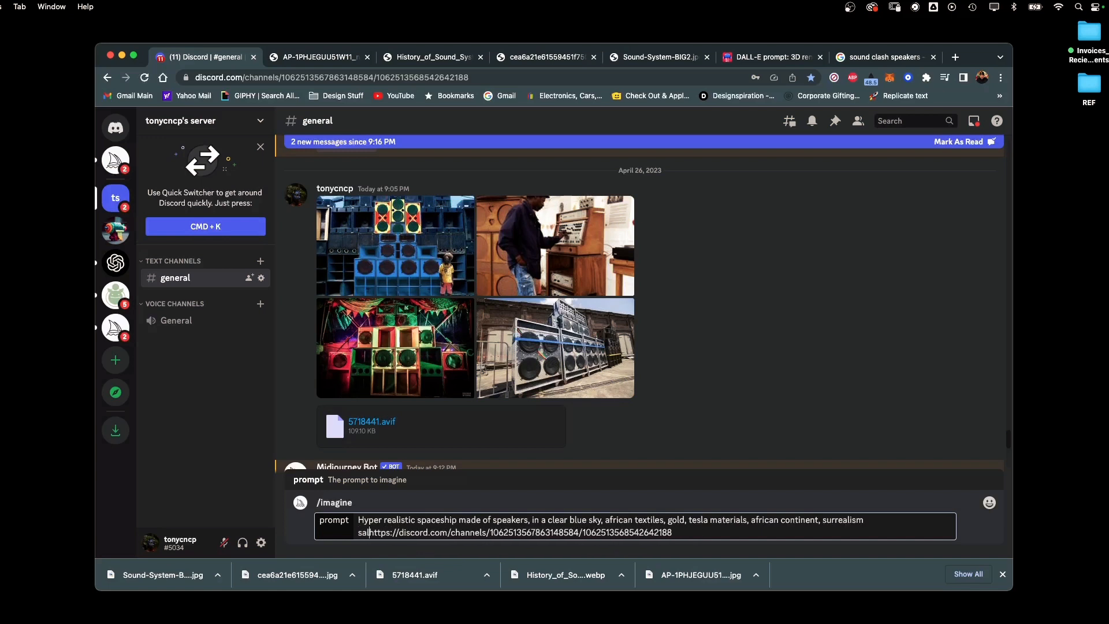
pyautogui.write('idor')
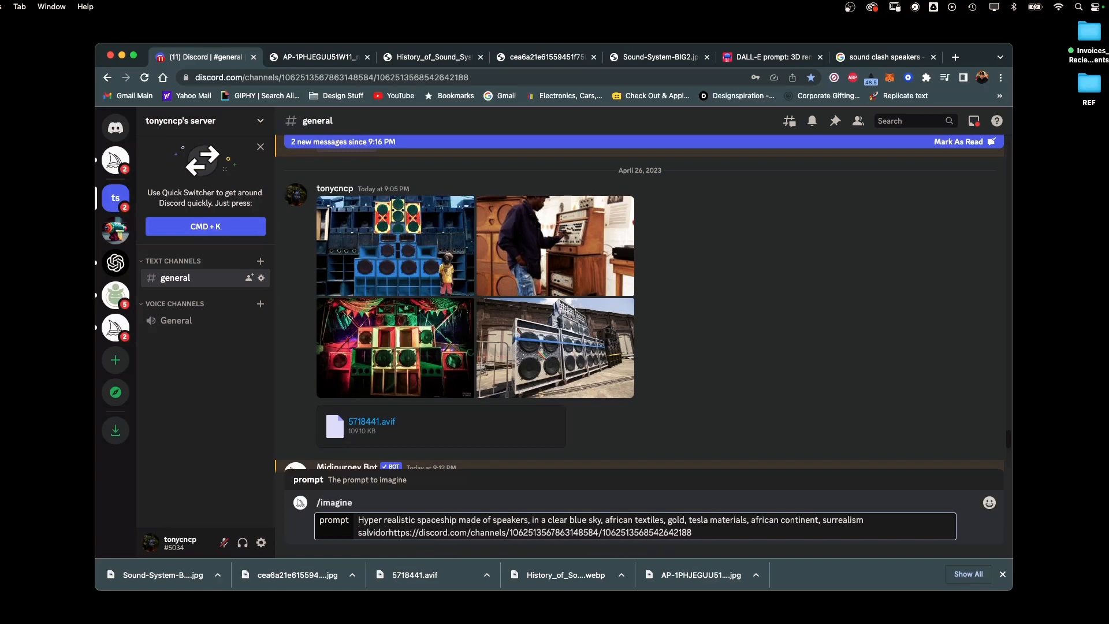
pyautogui.write(' dali,')
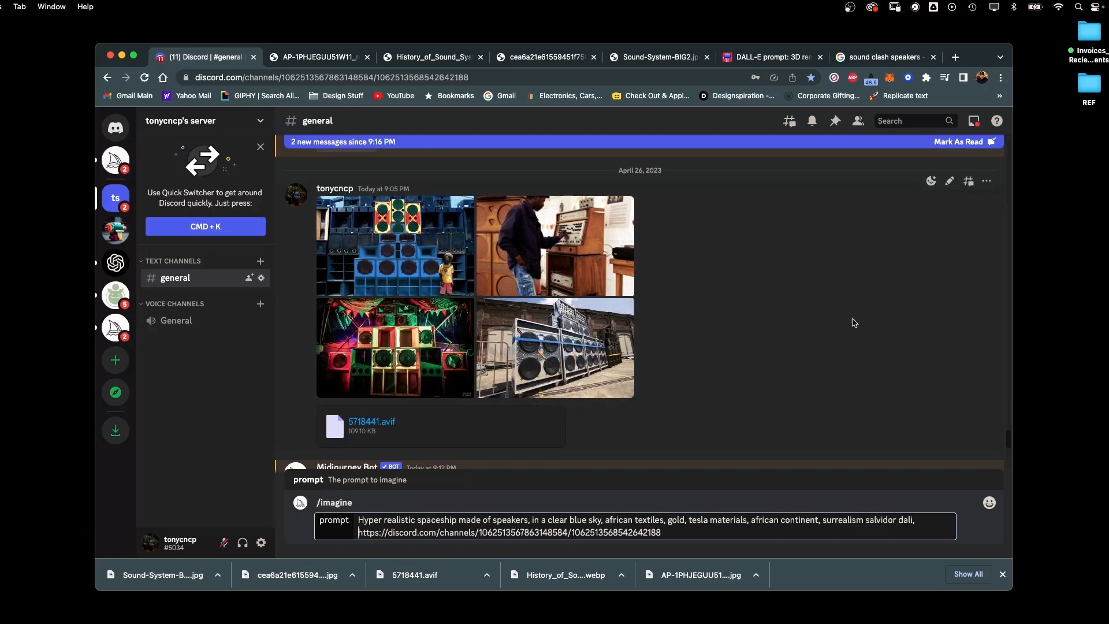
# Step: Copy the style keywords from "insane details" through "high contrast ," in the earlier Paris fashion magazine cover prompt
pyautogui.scroll(3, 1006, 441)
pyautogui.scroll(5, 1006, 441)
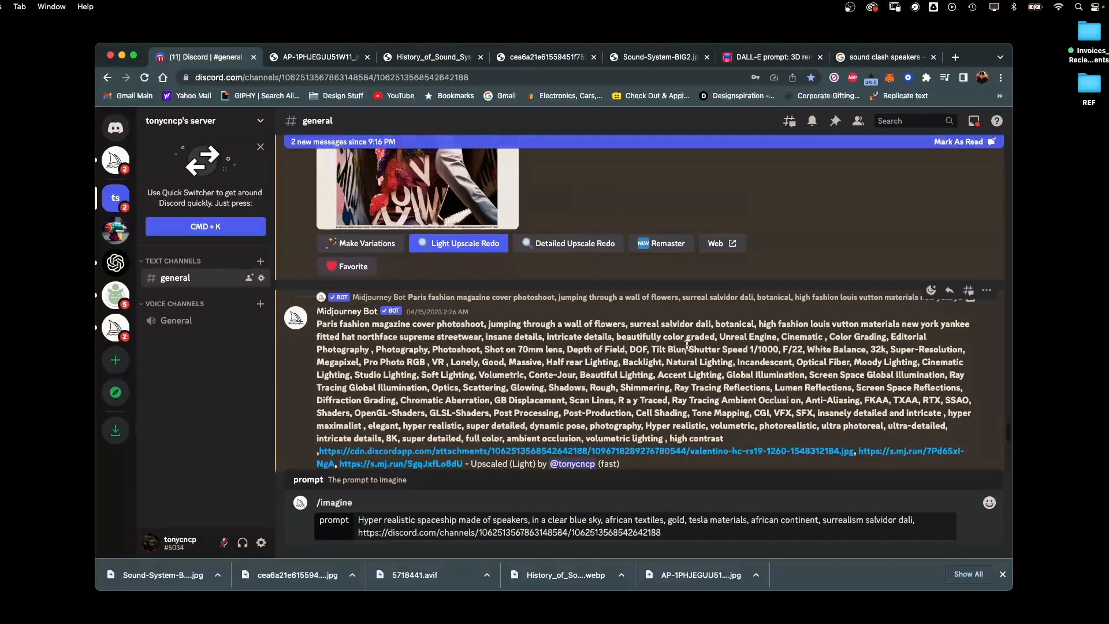
pyautogui.scroll(10, 1006, 436)
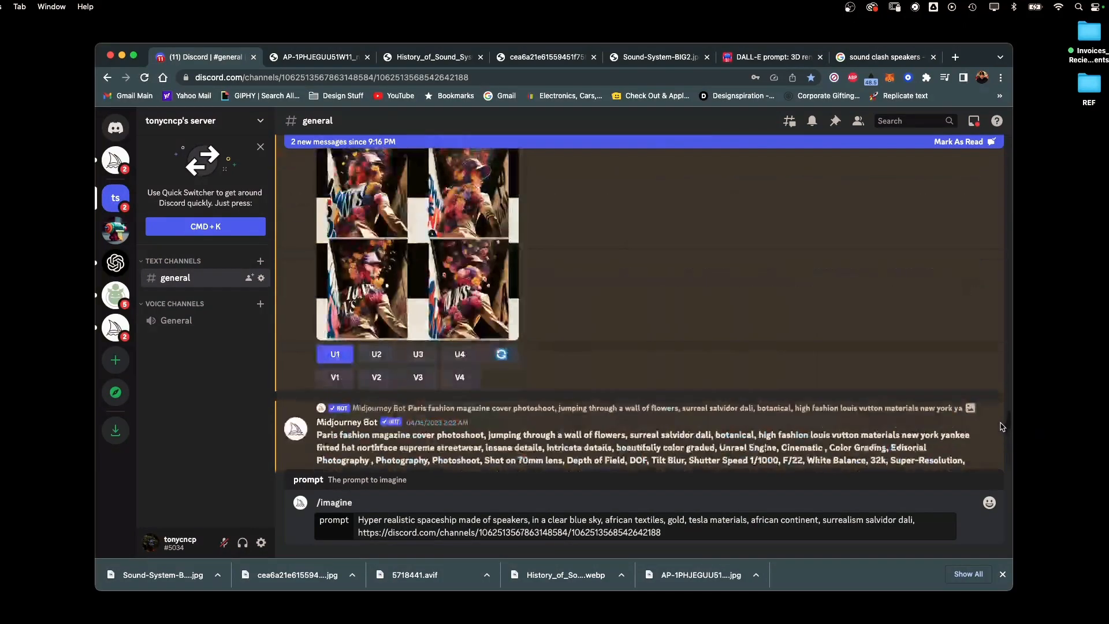
pyautogui.scroll(-4, 1003, 430)
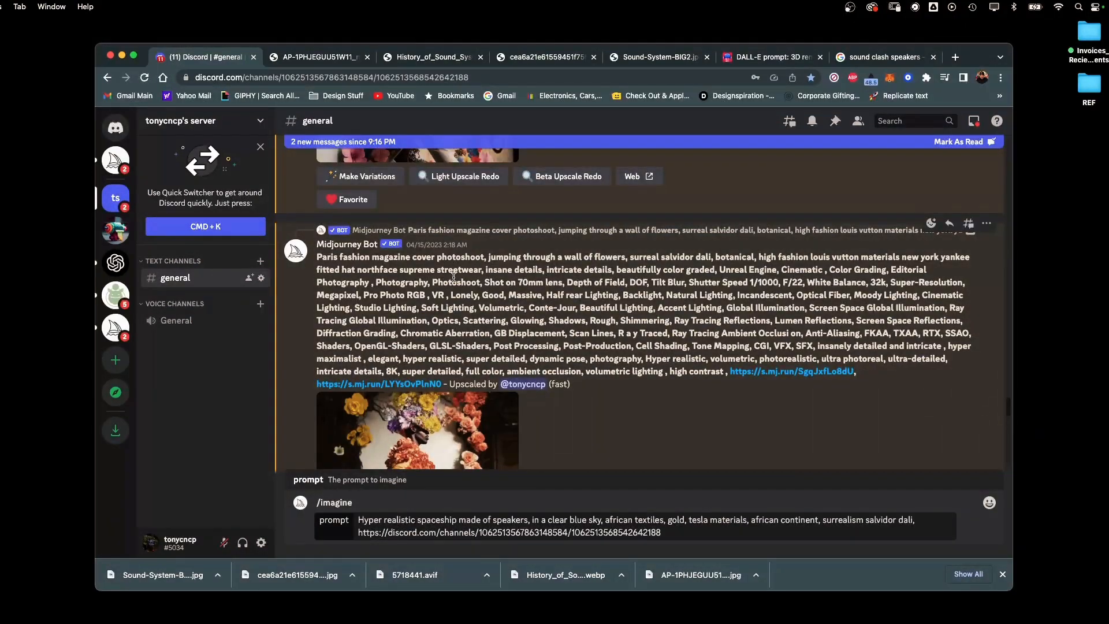
pyautogui.moveTo(483, 272); pyautogui.dragTo(724, 371)
pyautogui.press('super+c')
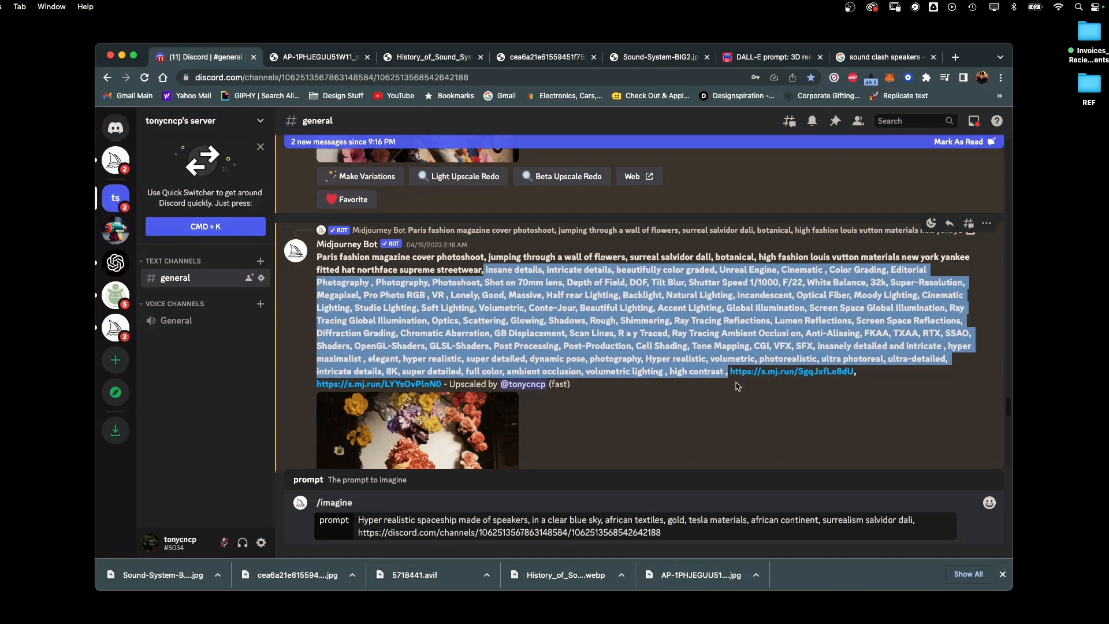
# Step: Paste the copied style keywords after "surrealism salvidor dali," in the spaceship prompt and submit it
pyautogui.scroll(3, 1008, 415)
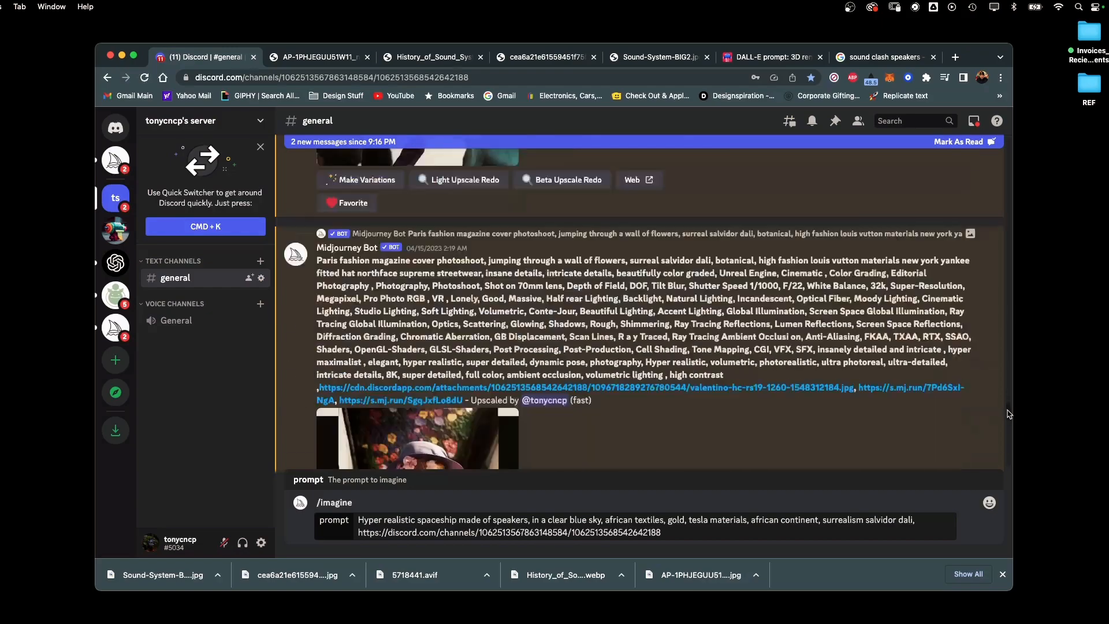
pyautogui.scroll(15, 1008, 423)
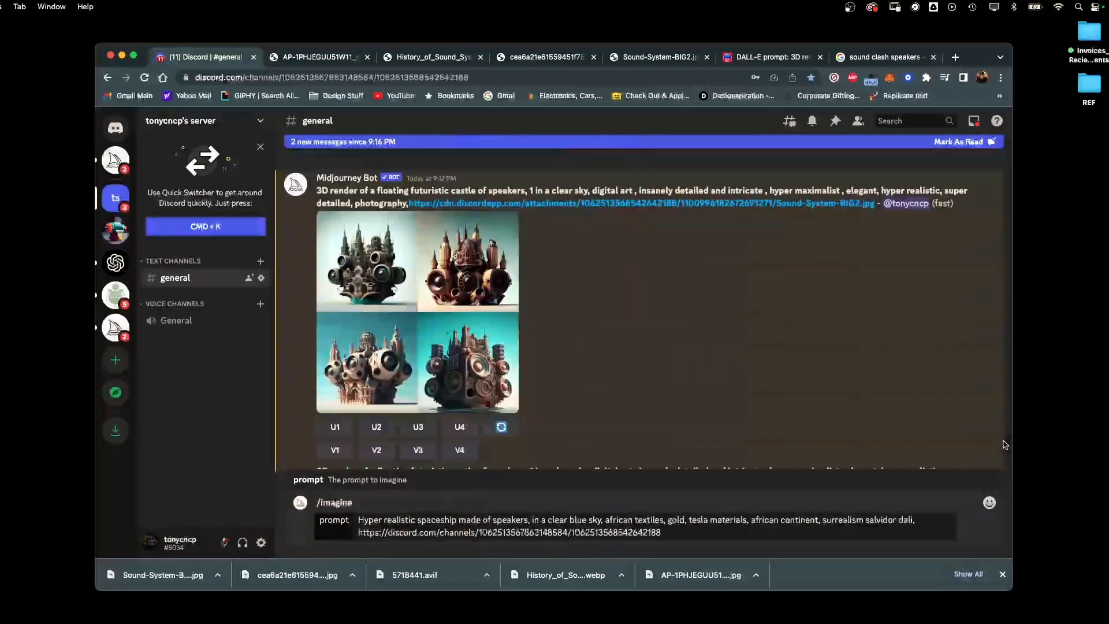
pyautogui.scroll(-15, 1003, 454)
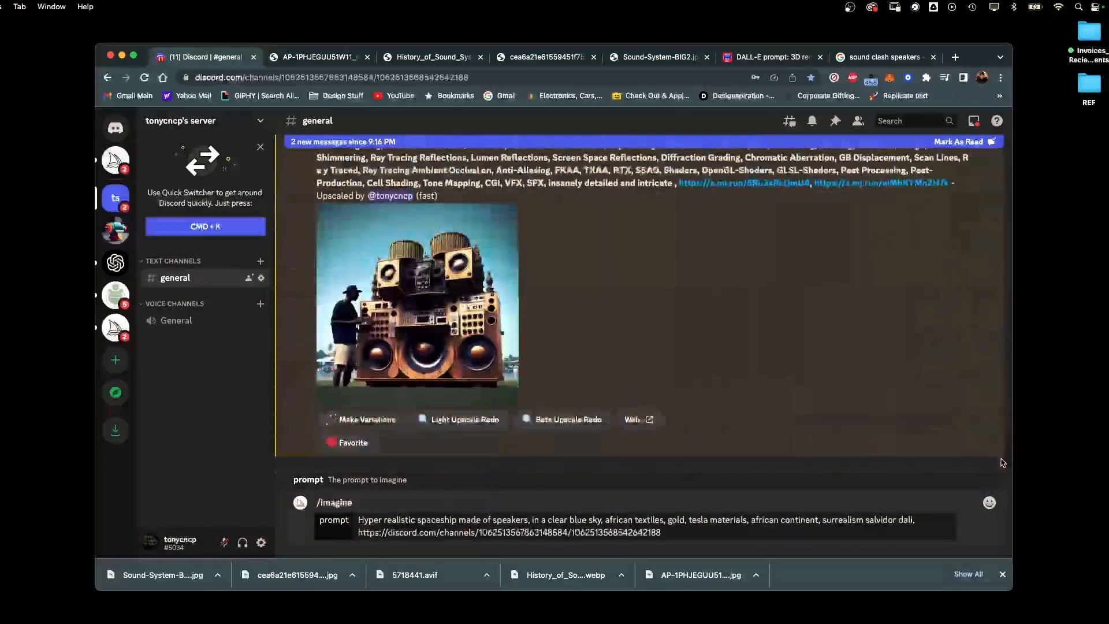
pyautogui.click(670, 533)
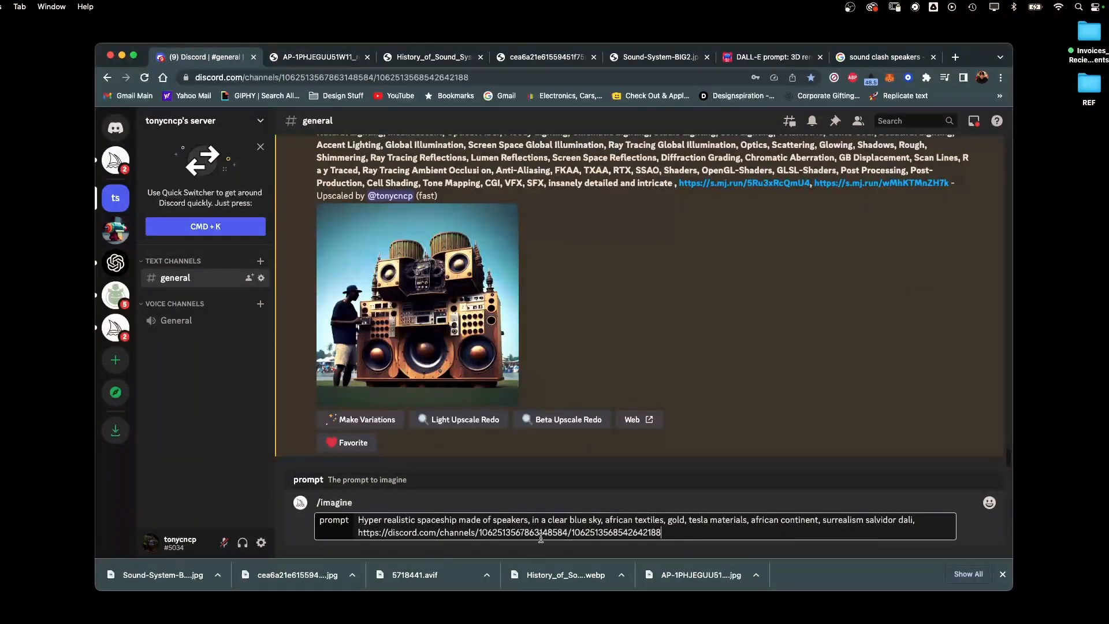
pyautogui.click(920, 514)
pyautogui.press('super+v')
pyautogui.press('Return')
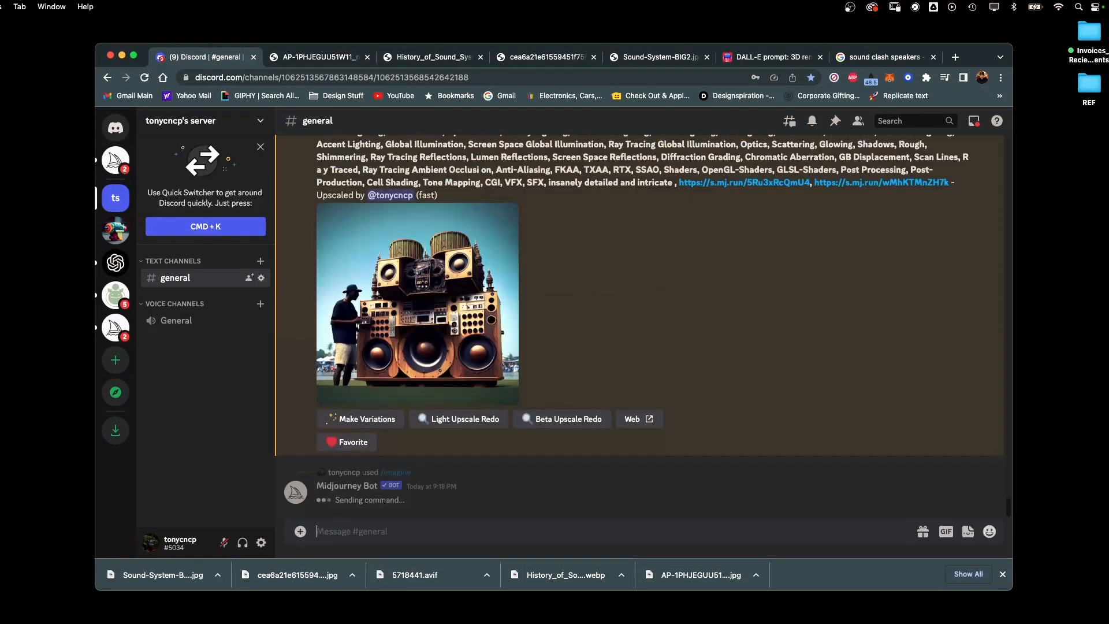
# Step: Open the upscaled image of the man beside the speaker stack at enlarged size
pyautogui.click(424, 186)
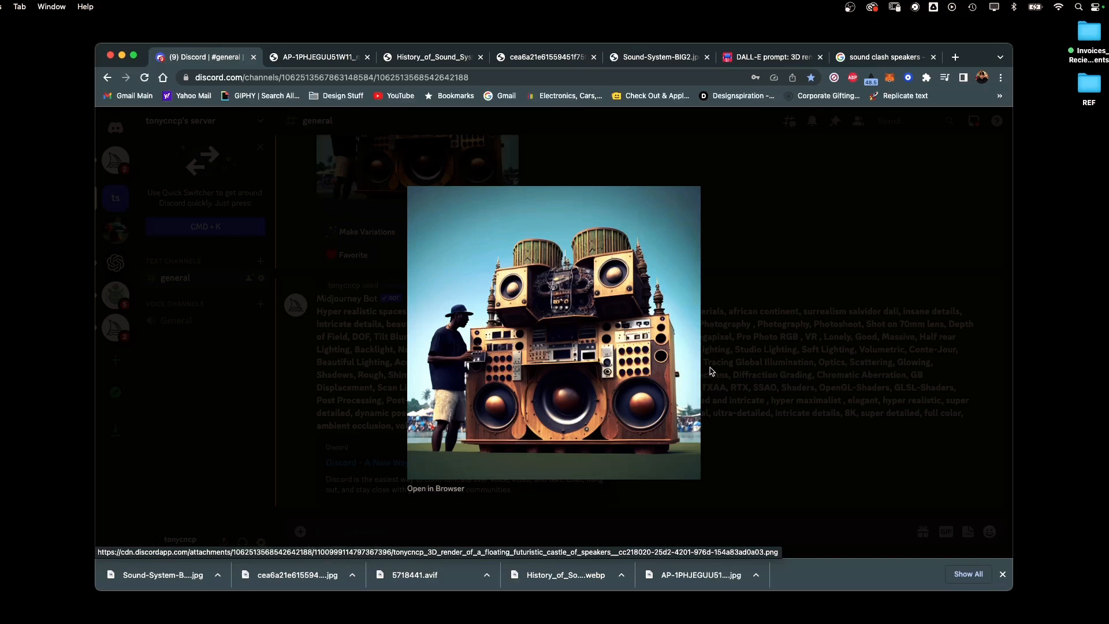
# Step: Close the enlarged view and make variations of the upscaled image of the man beside the speaker stack
pyautogui.moveTo(611, 357); pyautogui.dragTo(18, 439)
pyautogui.click(718, 288)
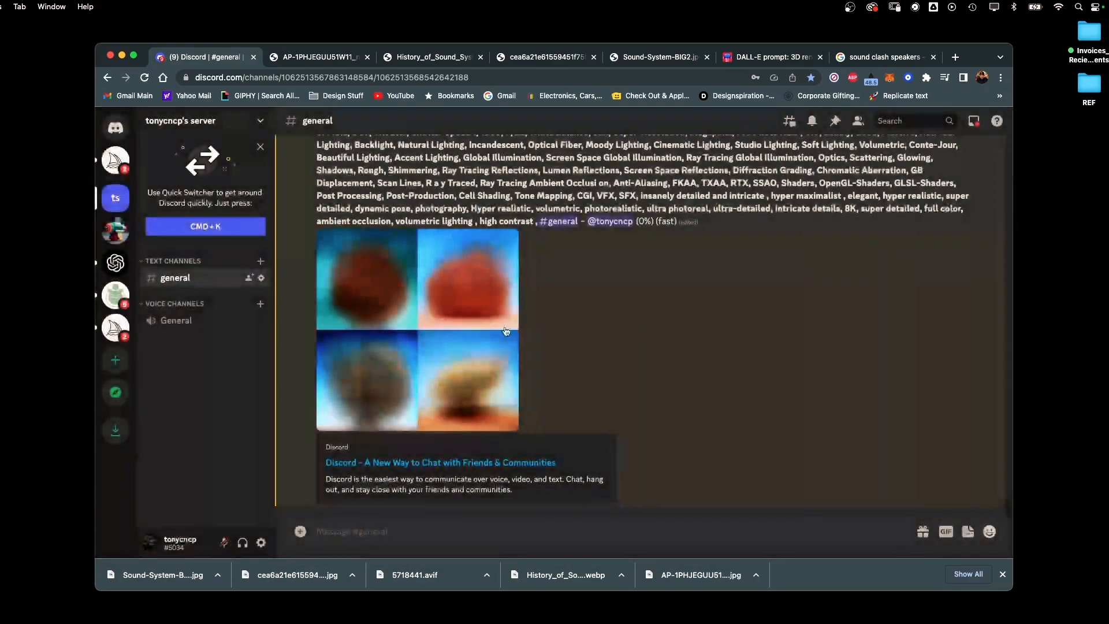
pyautogui.moveTo(1010, 514); pyautogui.dragTo(1007, 506)
pyautogui.scroll(-4, 1007, 506)
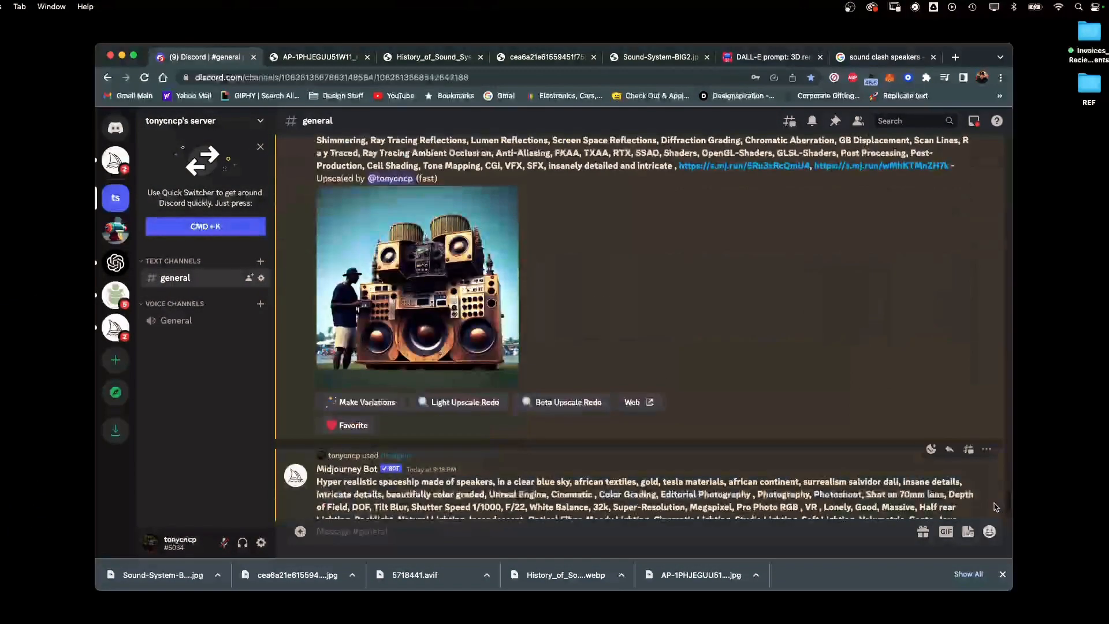
pyautogui.click(386, 405)
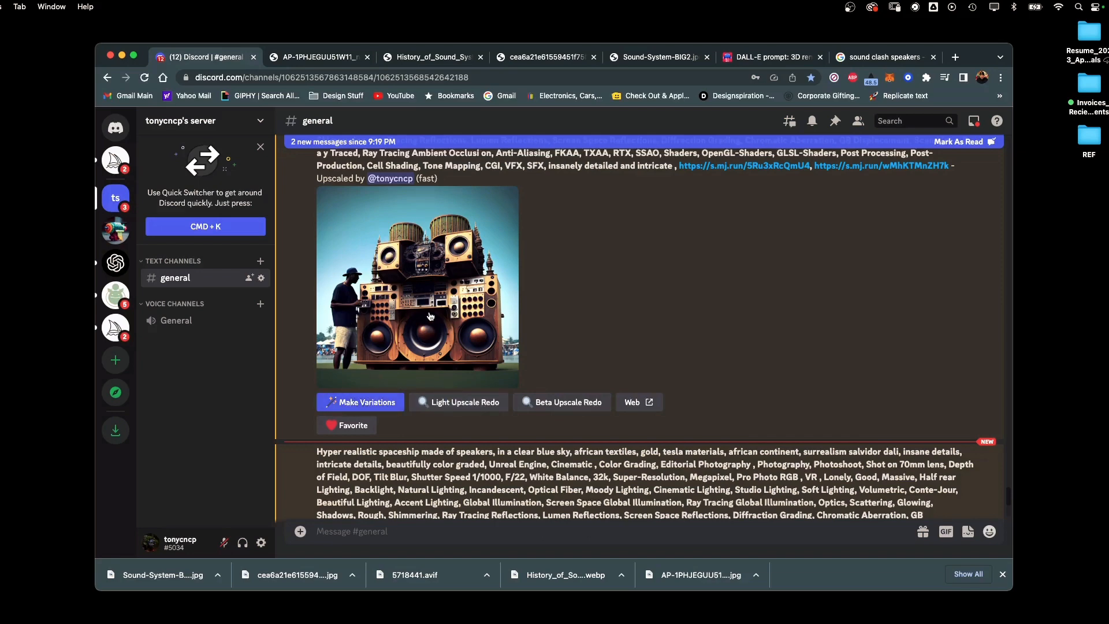
# Step: Inspect the four images of the African continent, surrealism spaceship grid at enlarged size, and close the view
pyautogui.scroll(-8, 1007, 497)
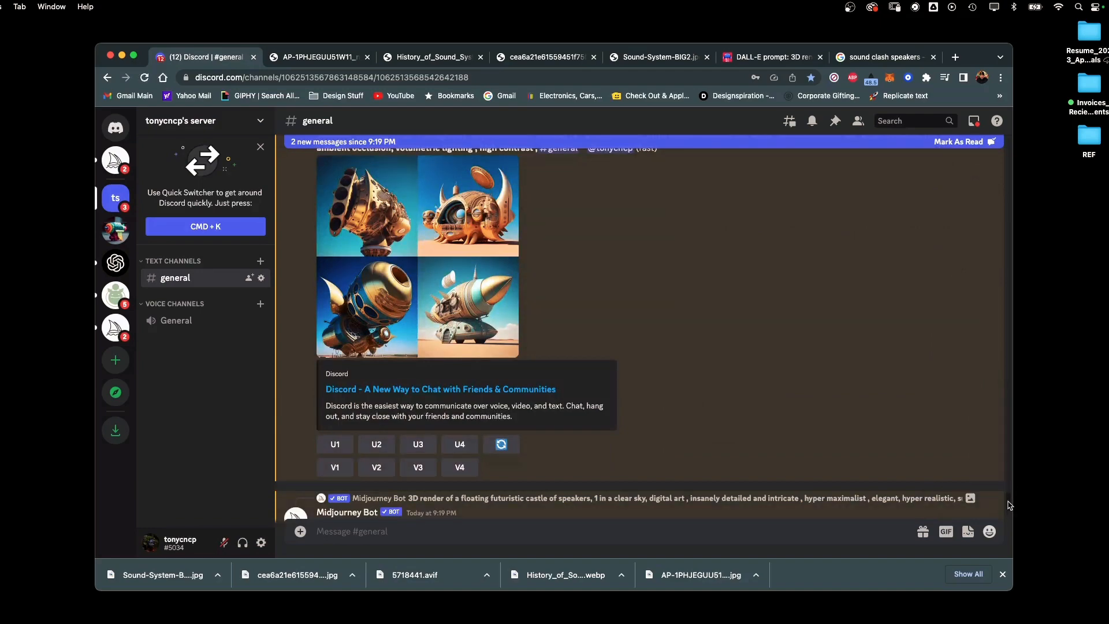
pyautogui.scroll(3, 1008, 505)
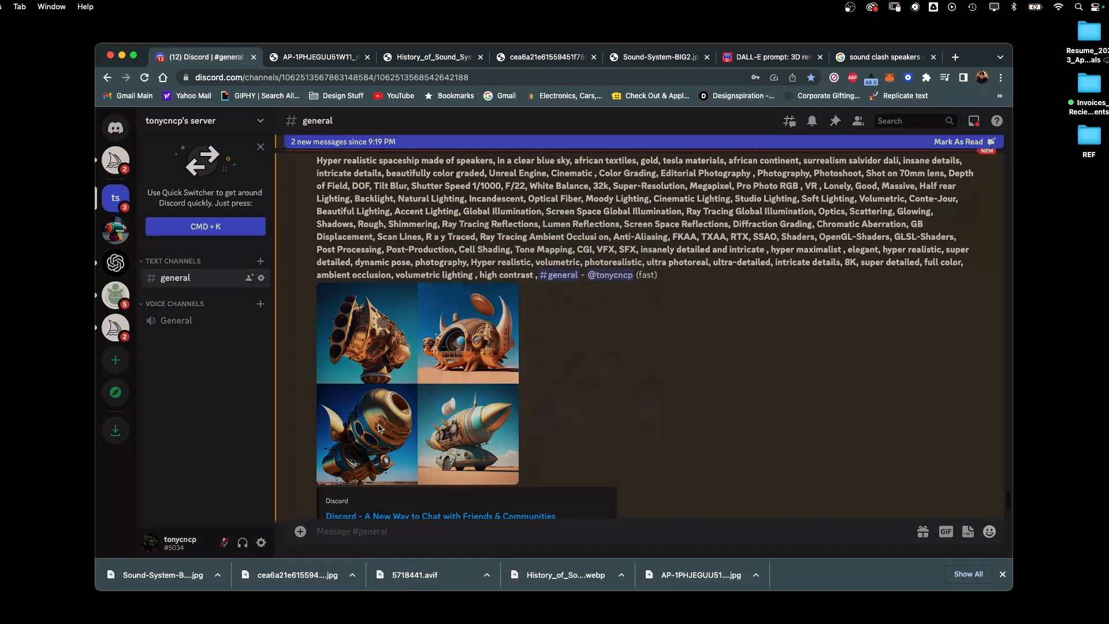
pyautogui.click(380, 428)
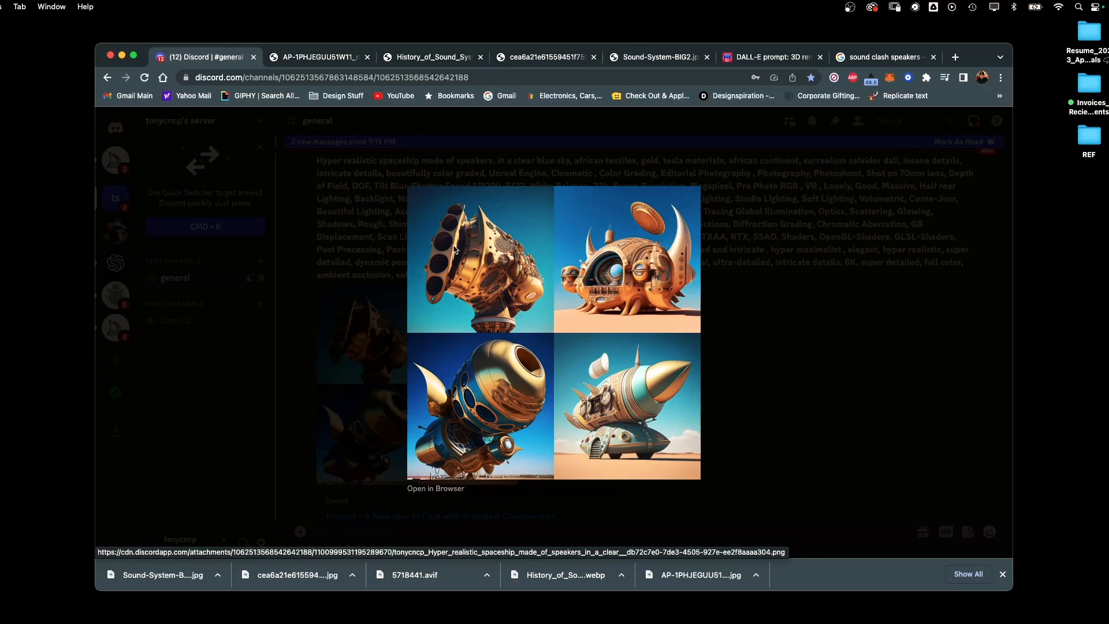
pyautogui.click(739, 323)
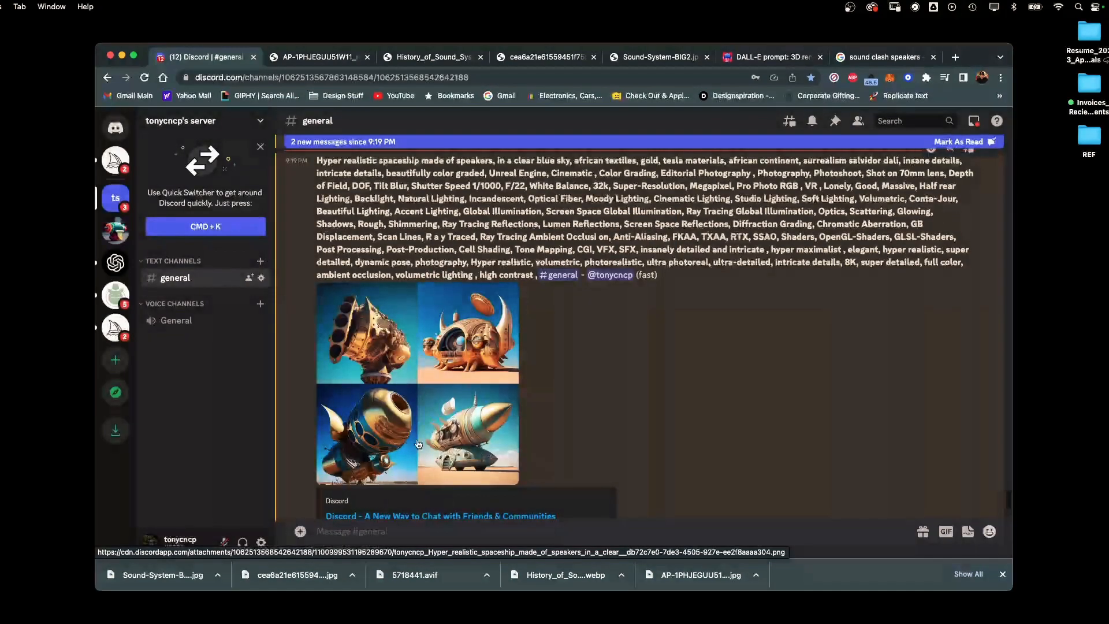
# Step: Upscale all four images of the spaceship grid and remove all embeds from that message
pyautogui.scroll(-3, 1011, 499)
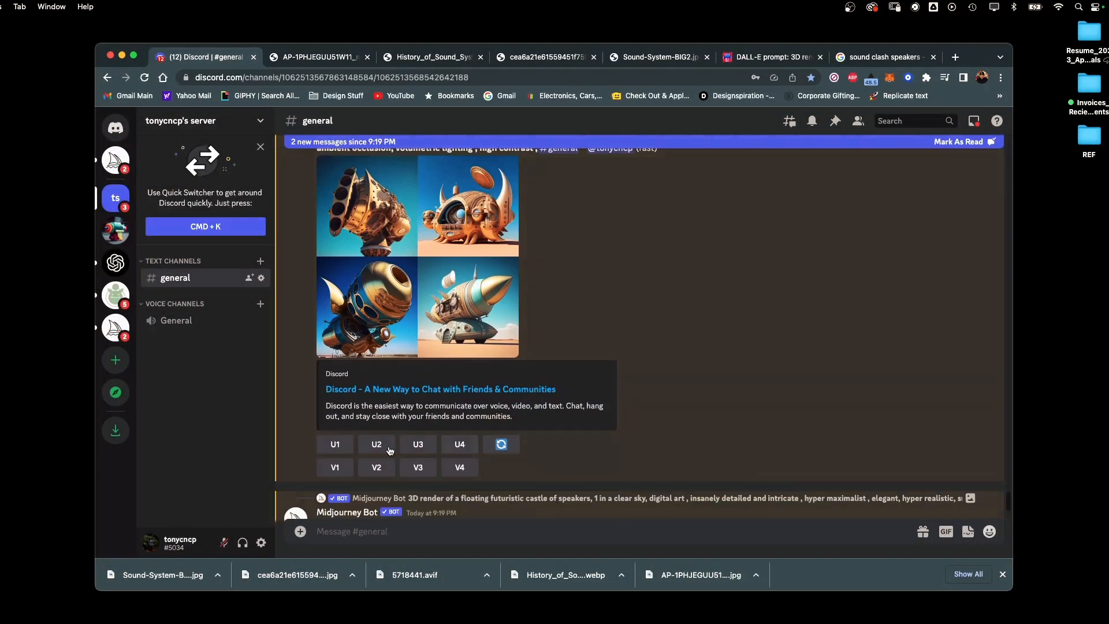
pyautogui.click(335, 444)
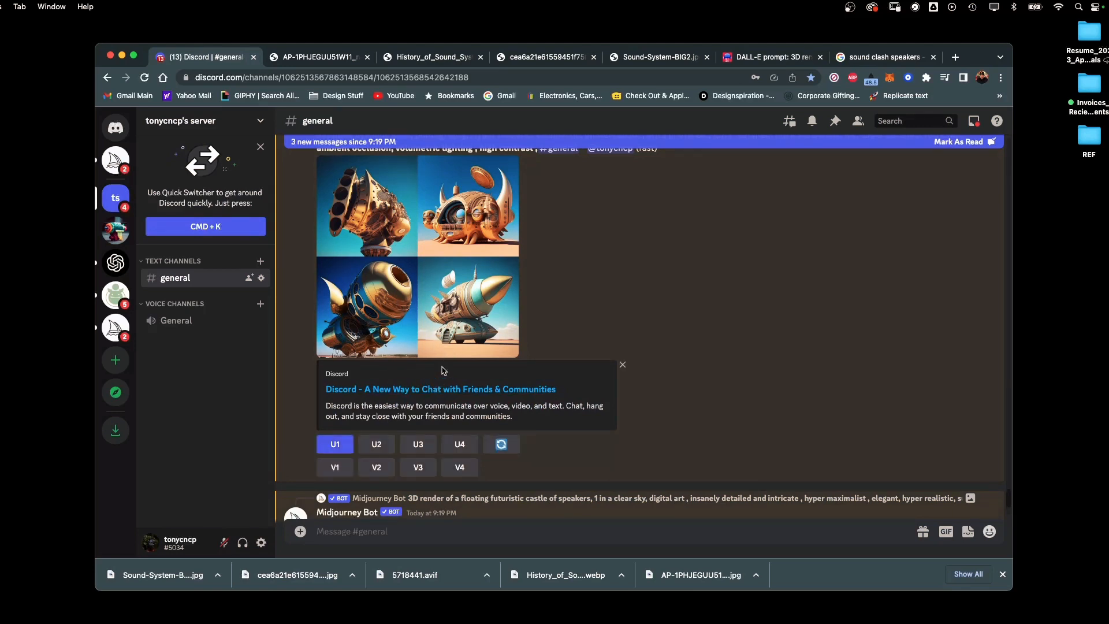
pyautogui.click(381, 446)
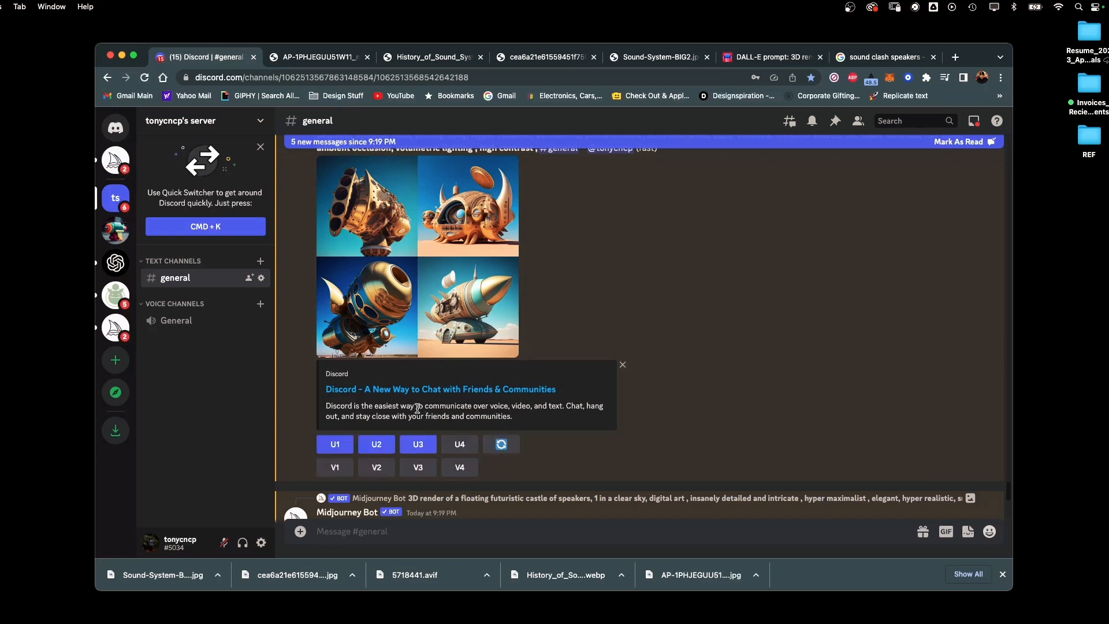
pyautogui.click(622, 366)
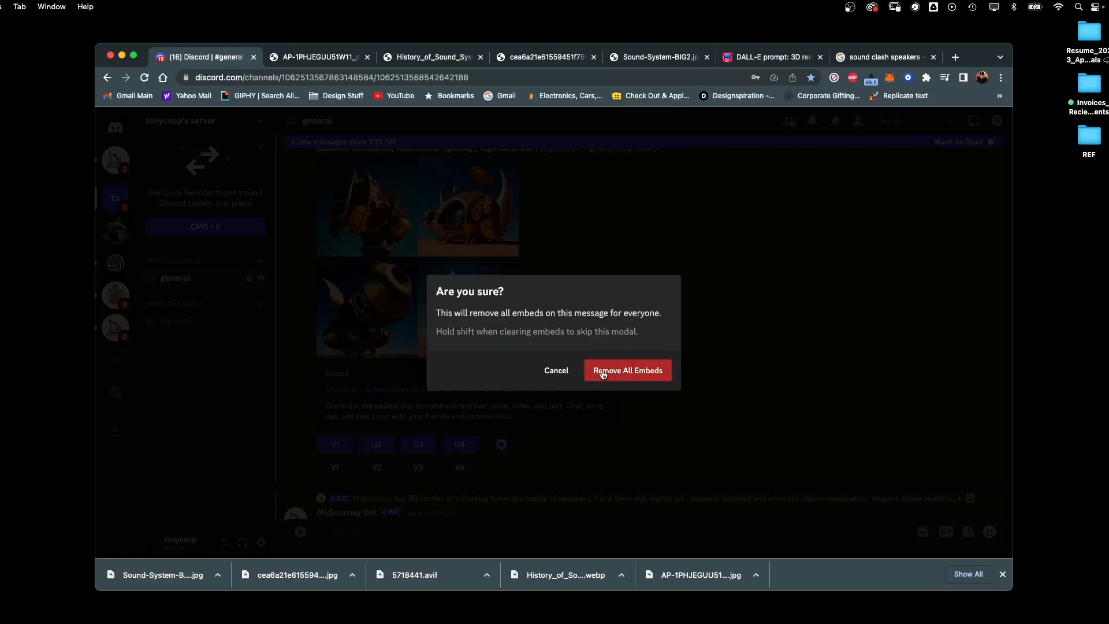
pyautogui.click(615, 374)
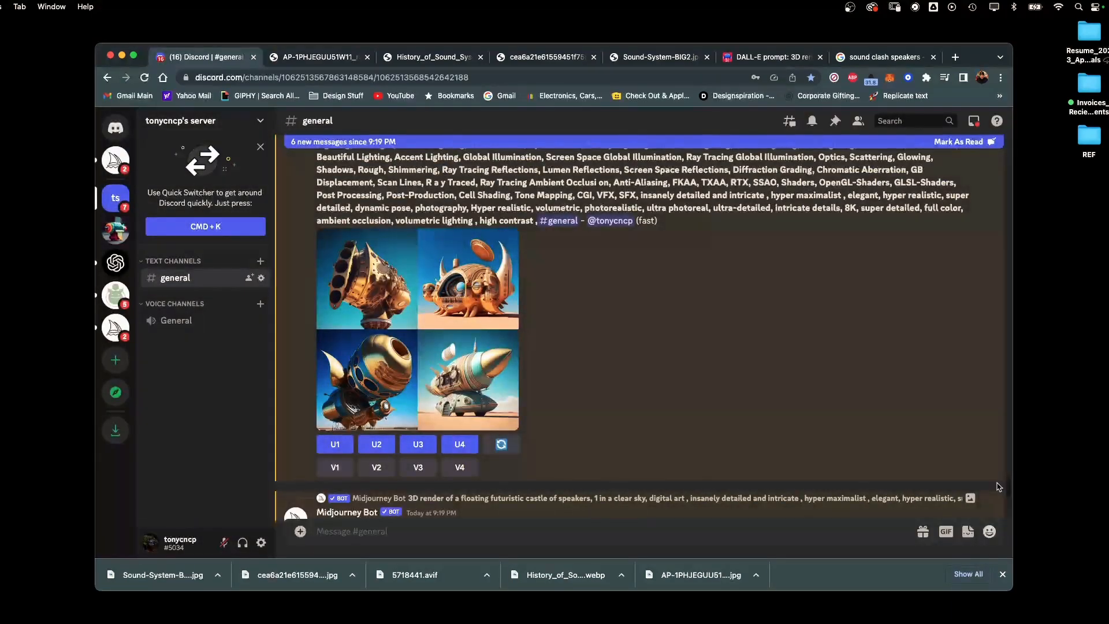
# Step: Inspect the new speaker stack variations at enlarged size and upscale image 1 of that grid
pyautogui.scroll(-5, 693, 375)
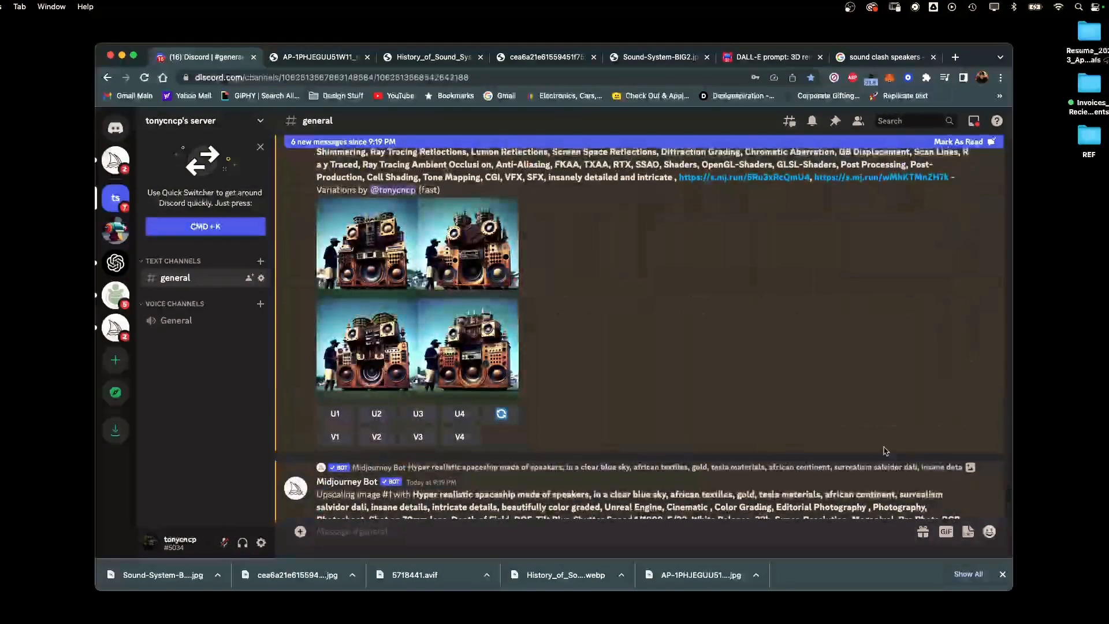
pyautogui.click(469, 354)
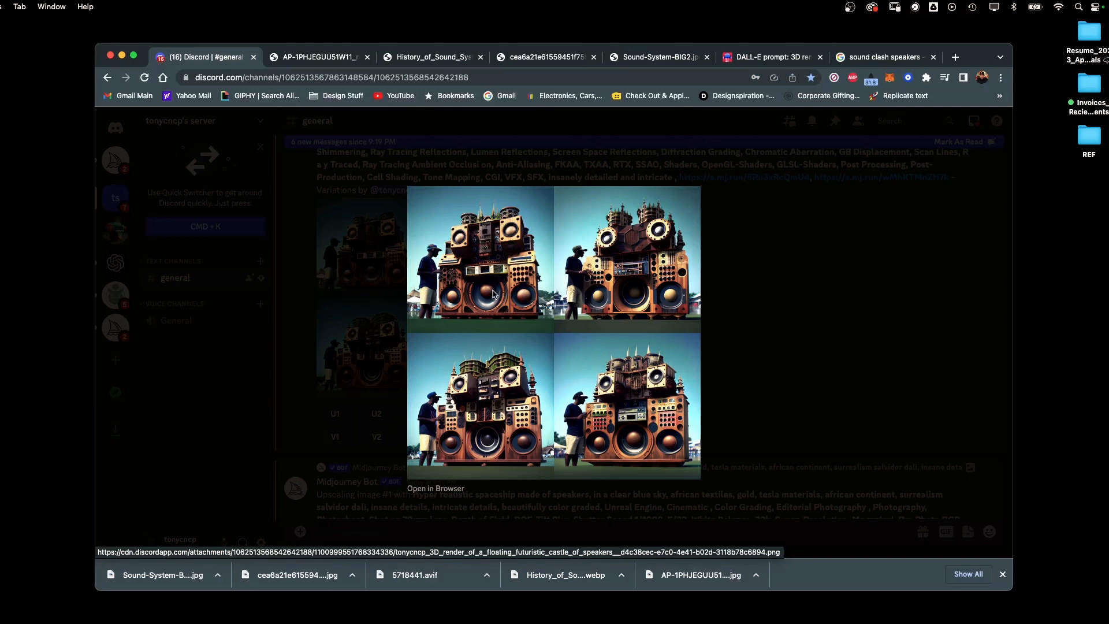
pyautogui.click(749, 325)
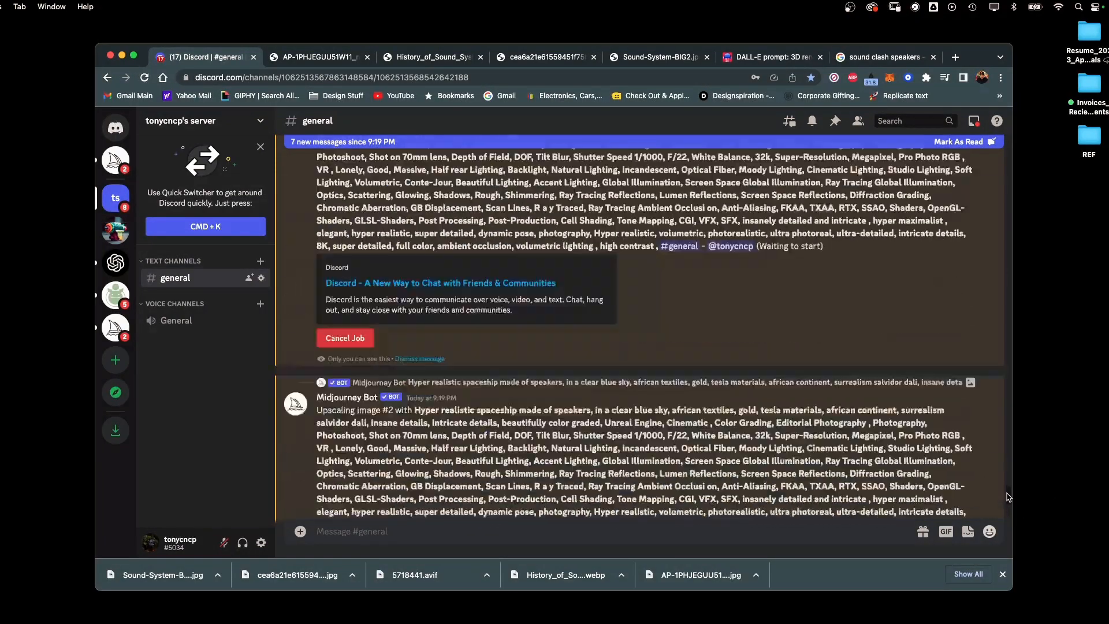
pyautogui.moveTo(1007, 491); pyautogui.dragTo(1009, 503)
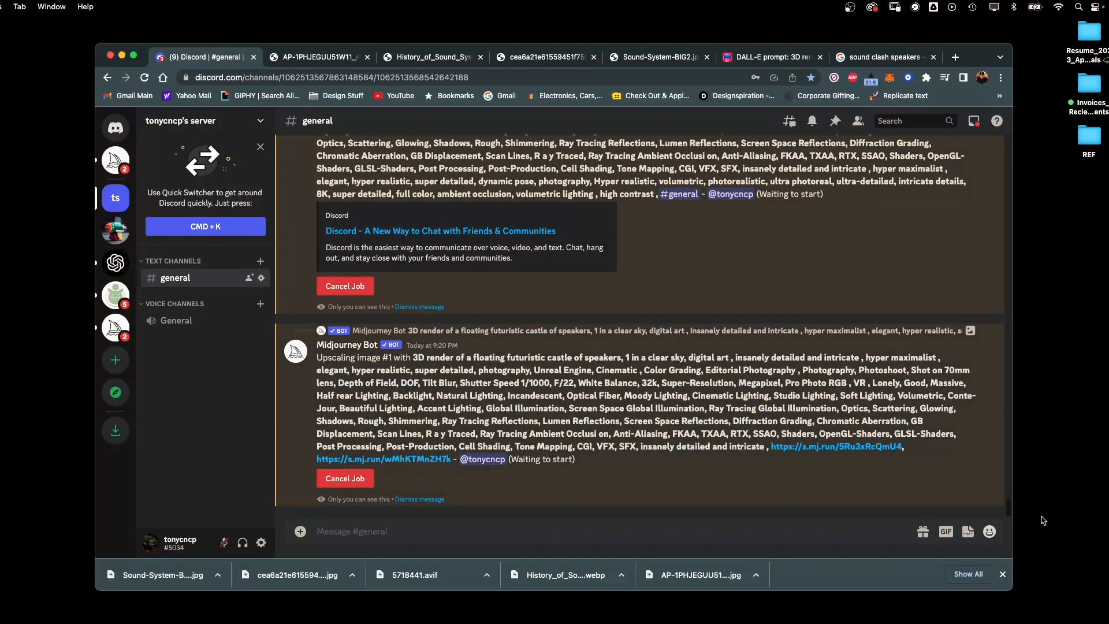
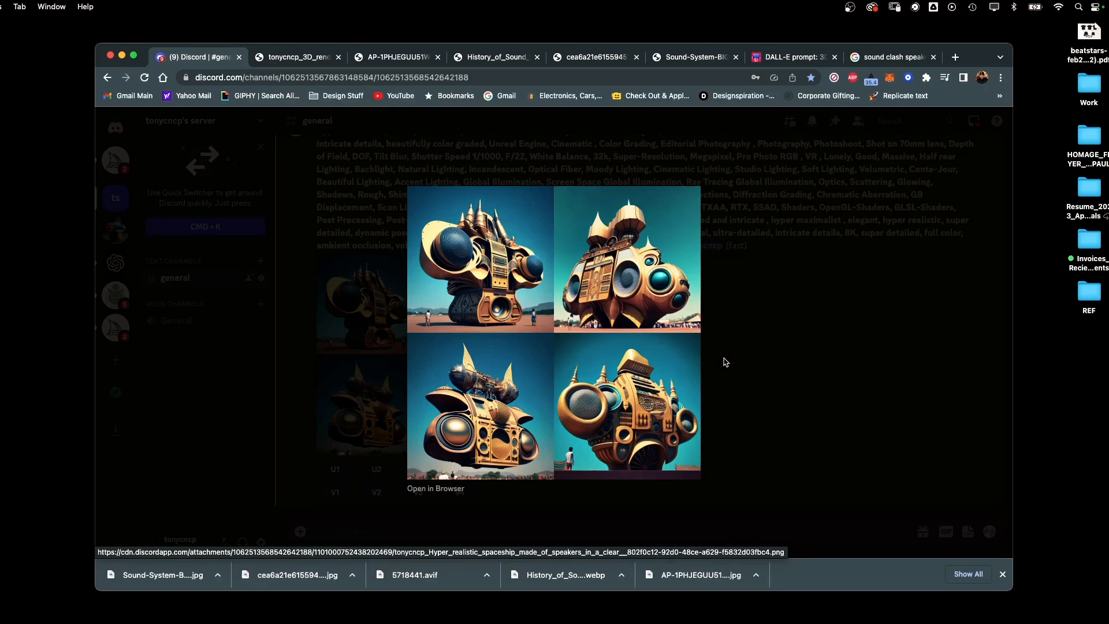
# Step: Close the enlarged spaceship grid made with the reference link and upscale its images 1 and 3
pyautogui.click(725, 362)
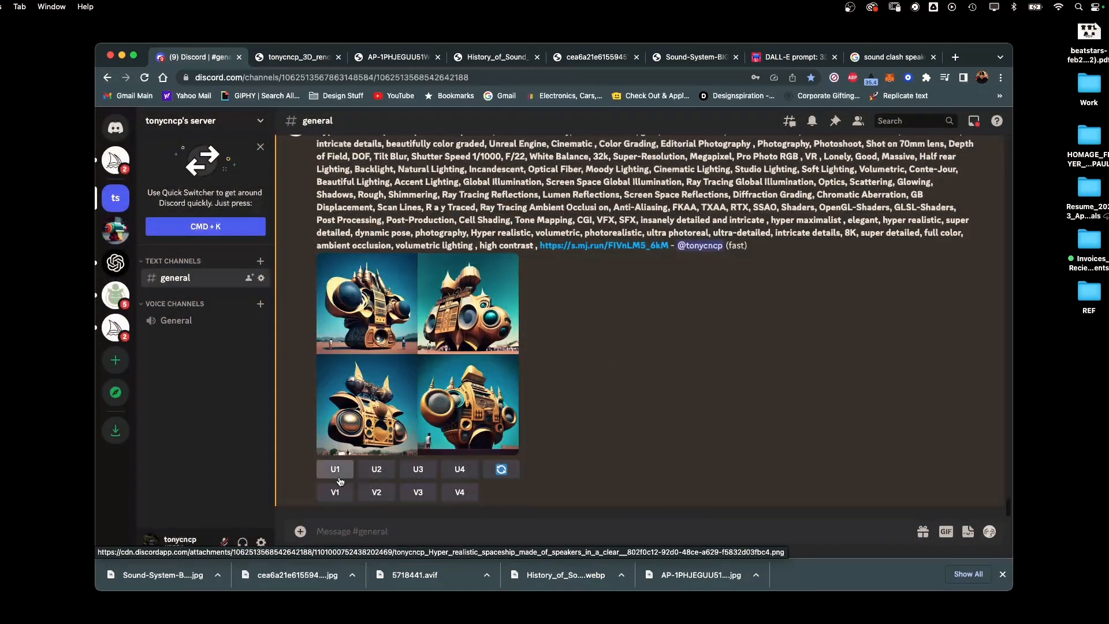
pyautogui.click(336, 471)
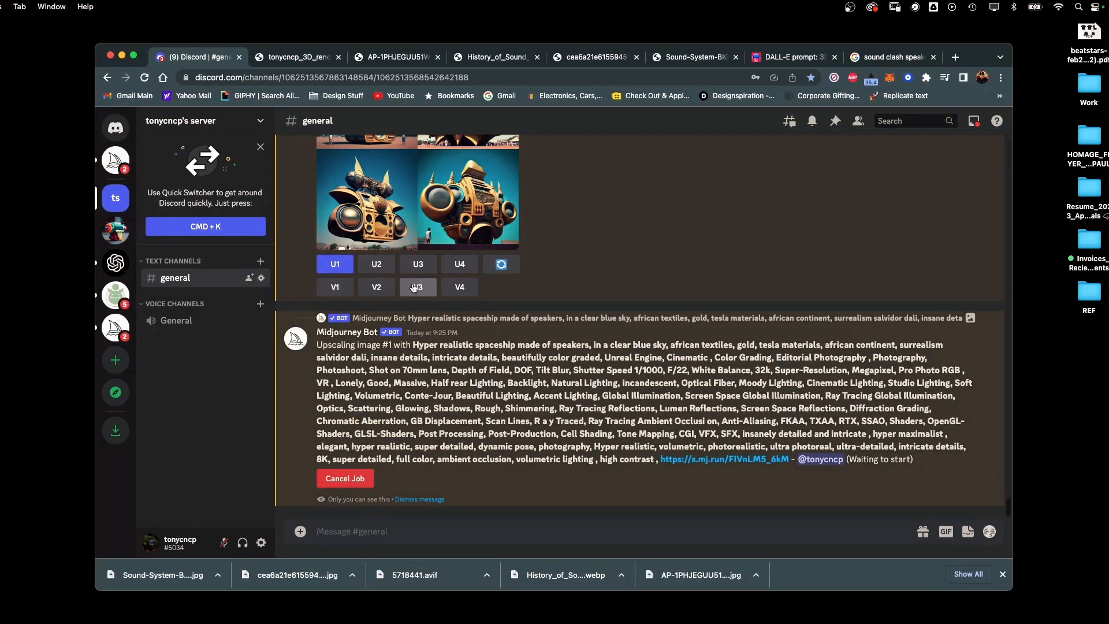
pyautogui.click(418, 263)
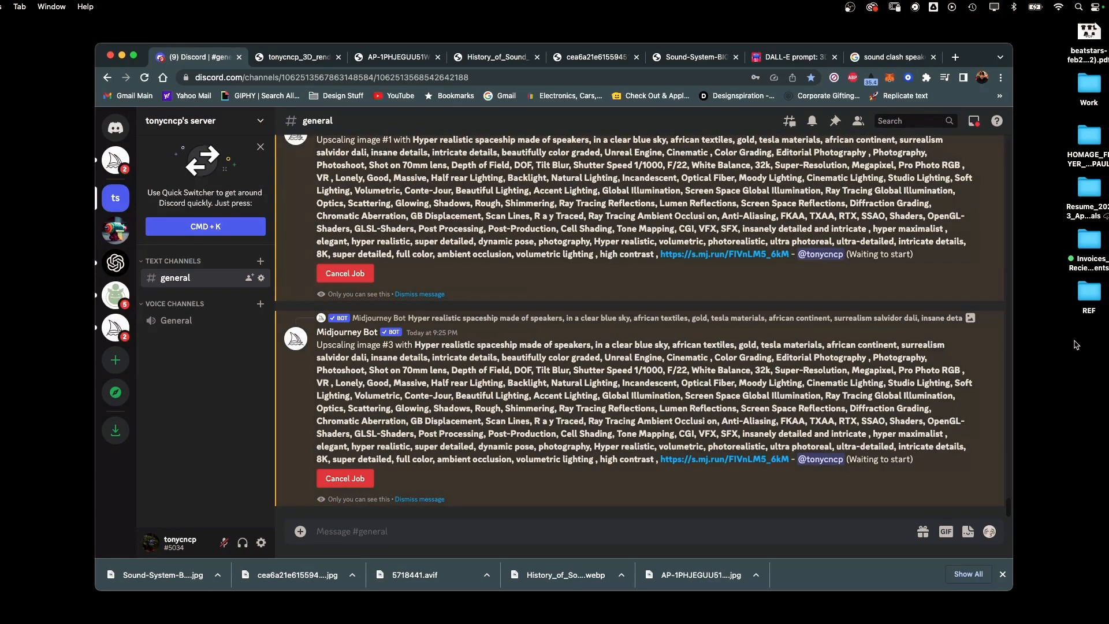
# Step: Wait for the unresponsive page to recover and request an upscale of image 4 from the same spaceship grid
pyautogui.scroll(7, 1006, 508)
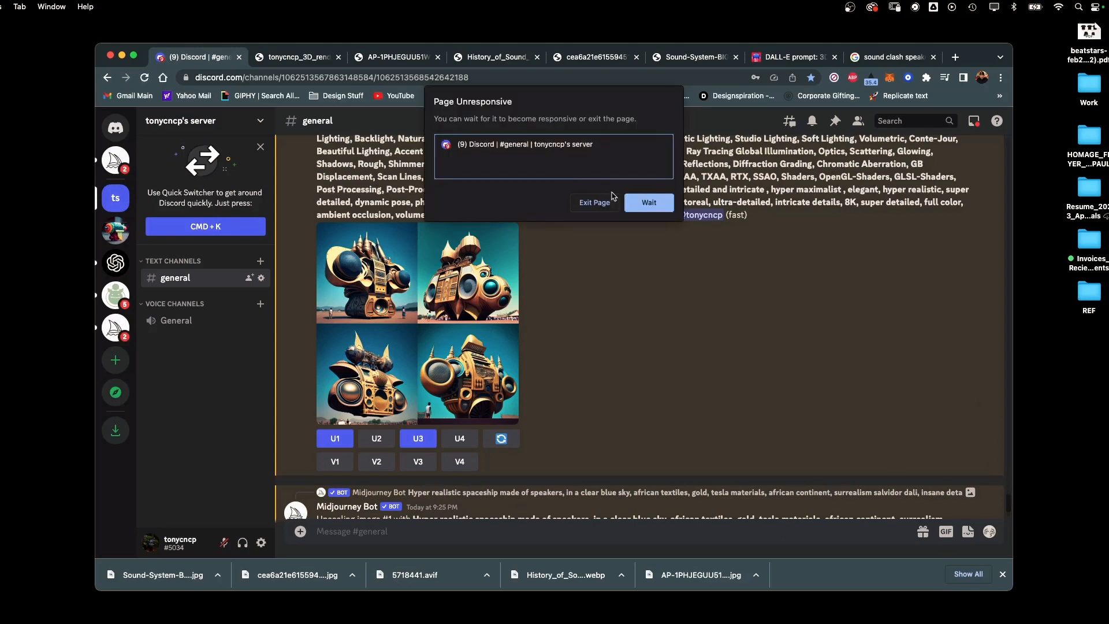
pyautogui.click(649, 203)
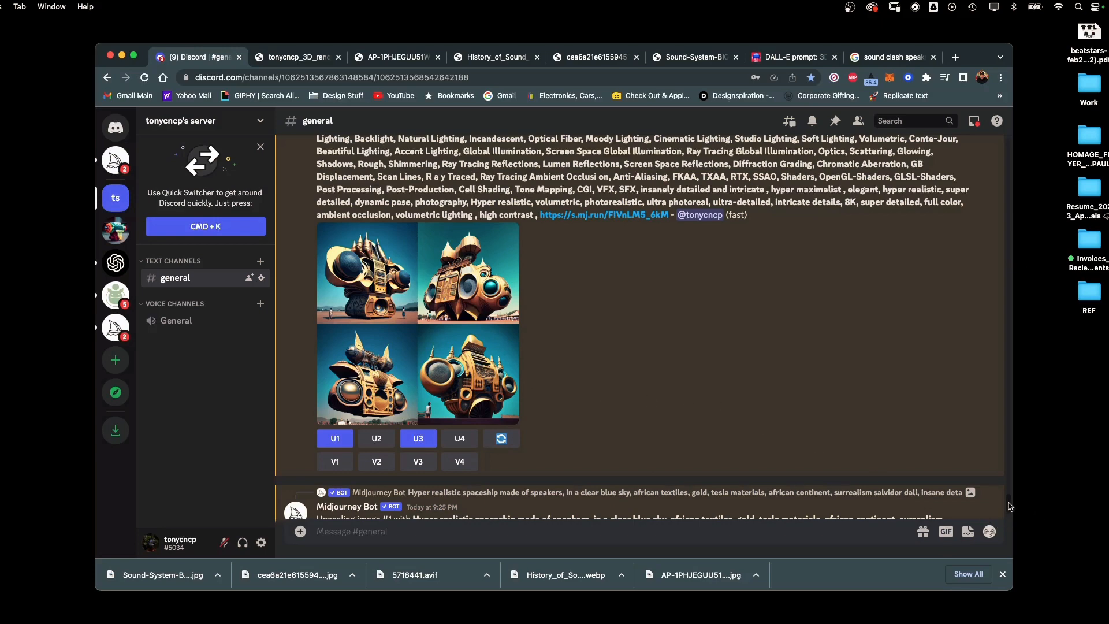
pyautogui.click(638, 201)
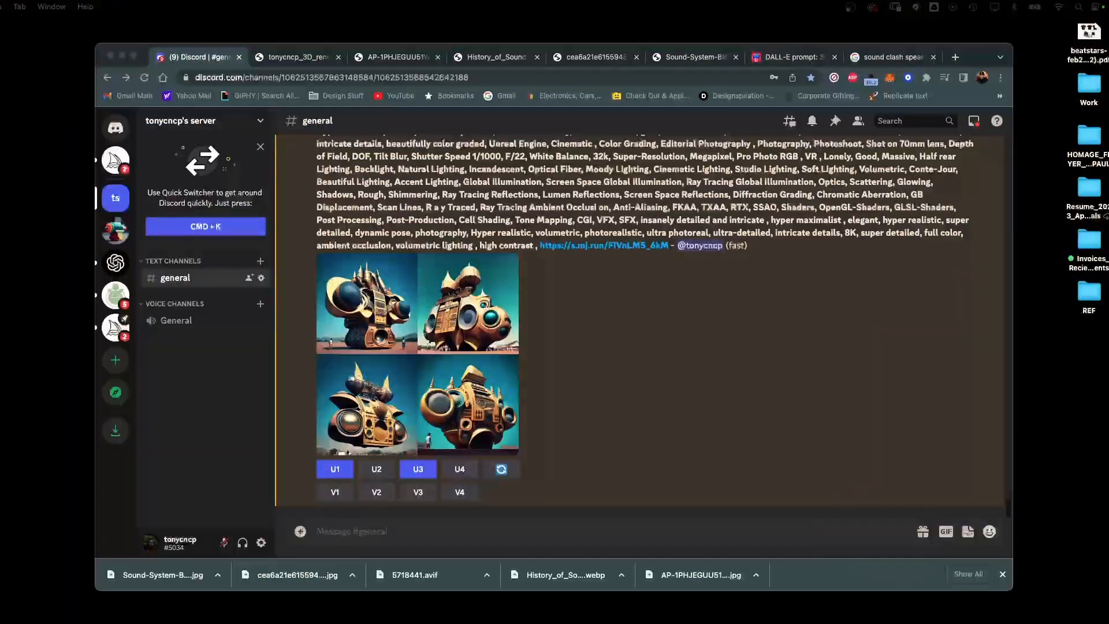
pyautogui.click(460, 469)
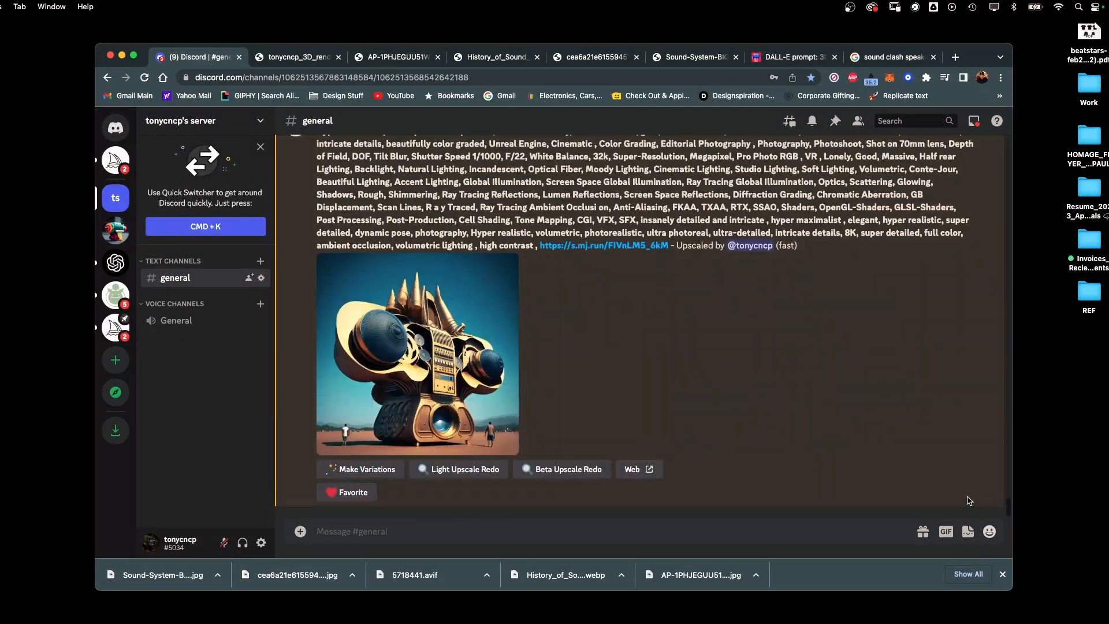
# Step: Examine the upscaled horned speaker tower and the upscaled floating boombox spaceship at enlarged size
pyautogui.click(436, 390)
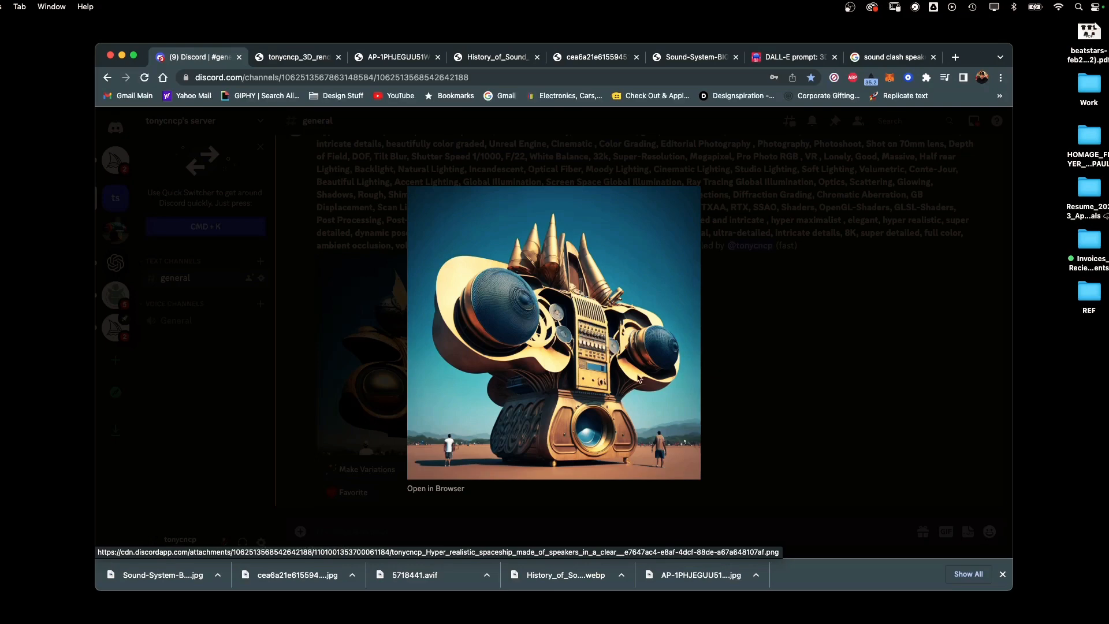
pyautogui.click(796, 408)
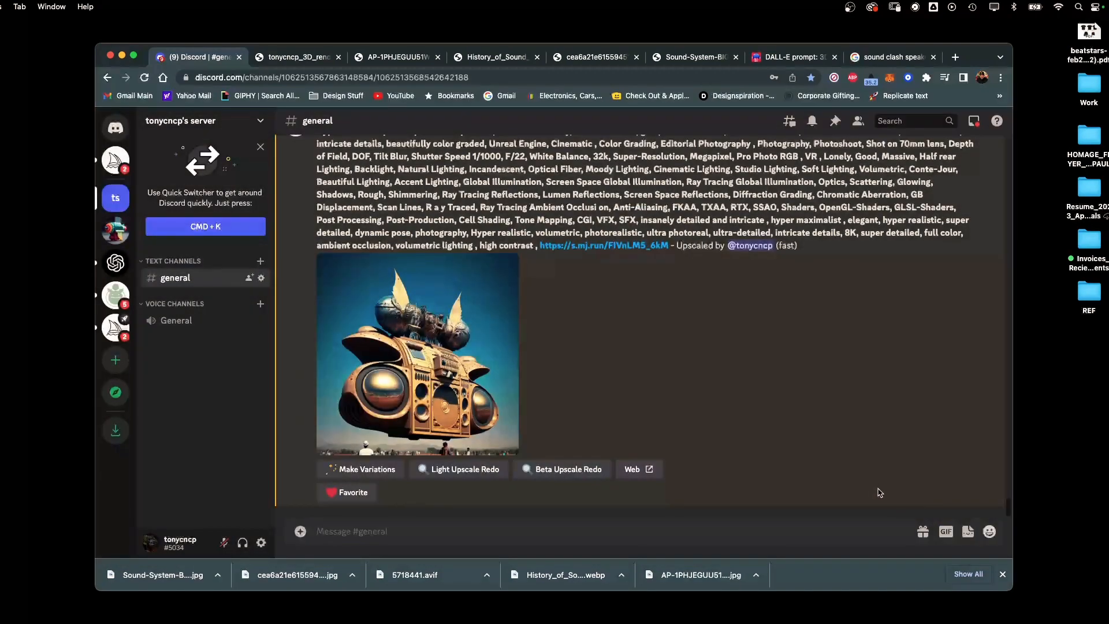
pyautogui.click(439, 412)
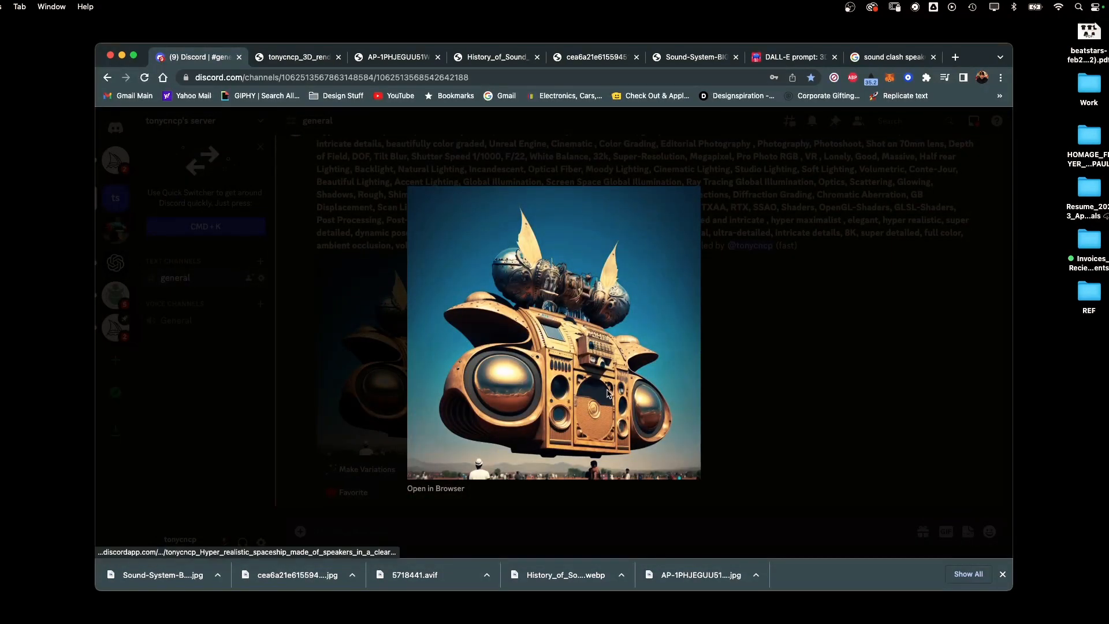
pyautogui.click(809, 397)
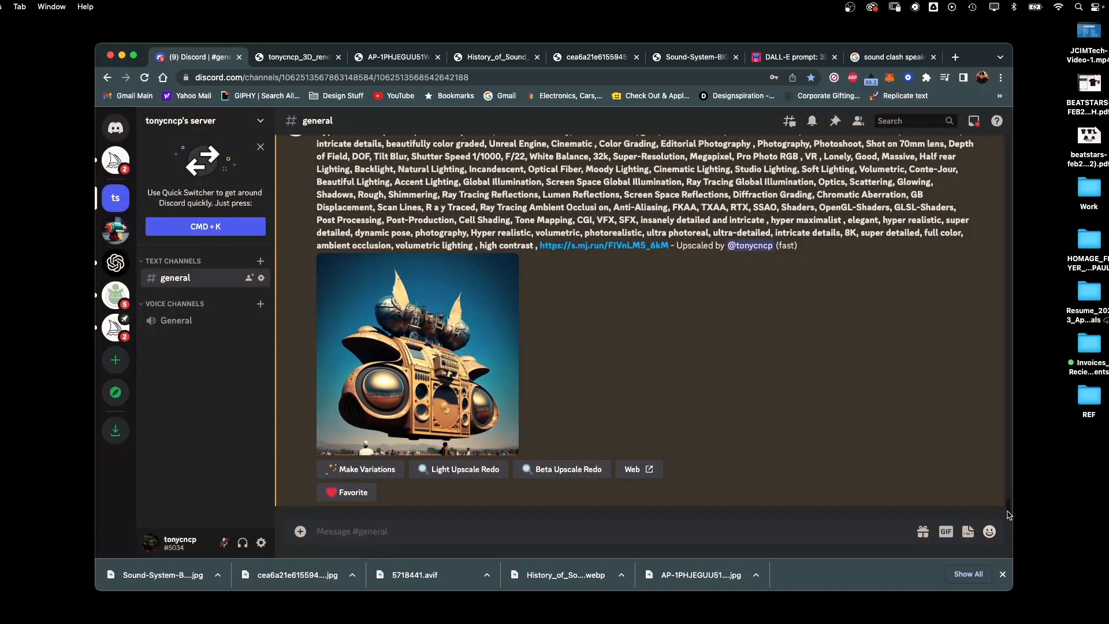
# Step: Copy the prompt text from "Hyper realistic spaceship" through "high contrast ," in the upscaled boombox spaceship's message, leaving out the link
pyautogui.scroll(-15, 1008, 513)
pyautogui.scroll(-3, 1004, 493)
pyautogui.scroll(-10, 1004, 494)
pyautogui.scroll(4, 1003, 502)
pyautogui.scroll(-3, 1002, 502)
pyautogui.moveTo(314, 368); pyautogui.dragTo(539, 485)
pyautogui.press('super+c')
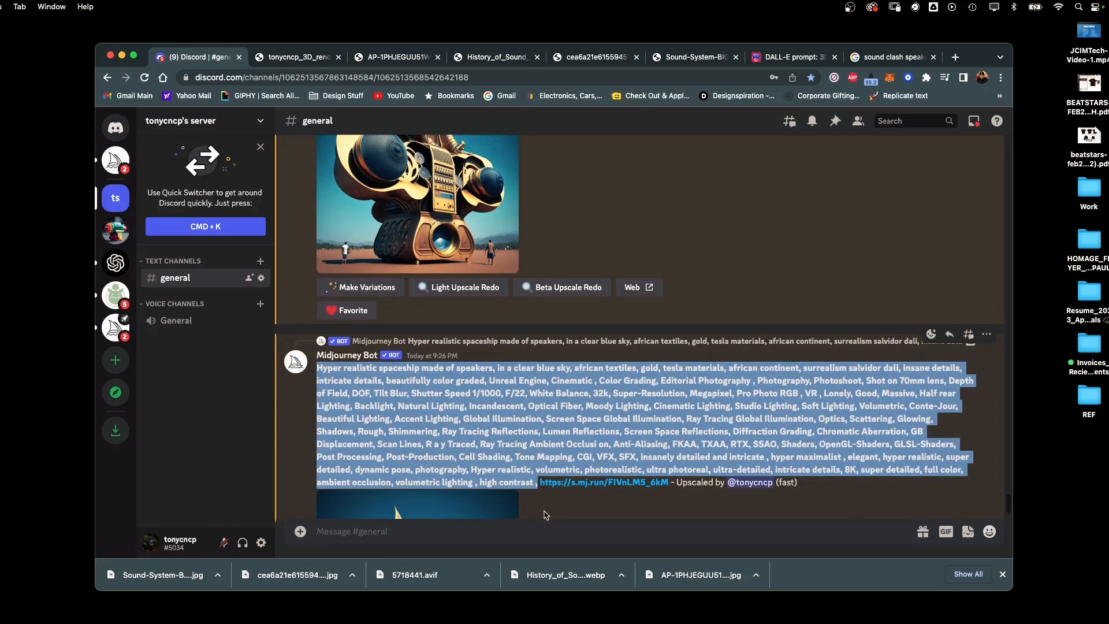
# Step: Start a new /imagine command and paste the copied spaceship prompt into it
pyautogui.click(369, 355)
pyautogui.click(416, 403)
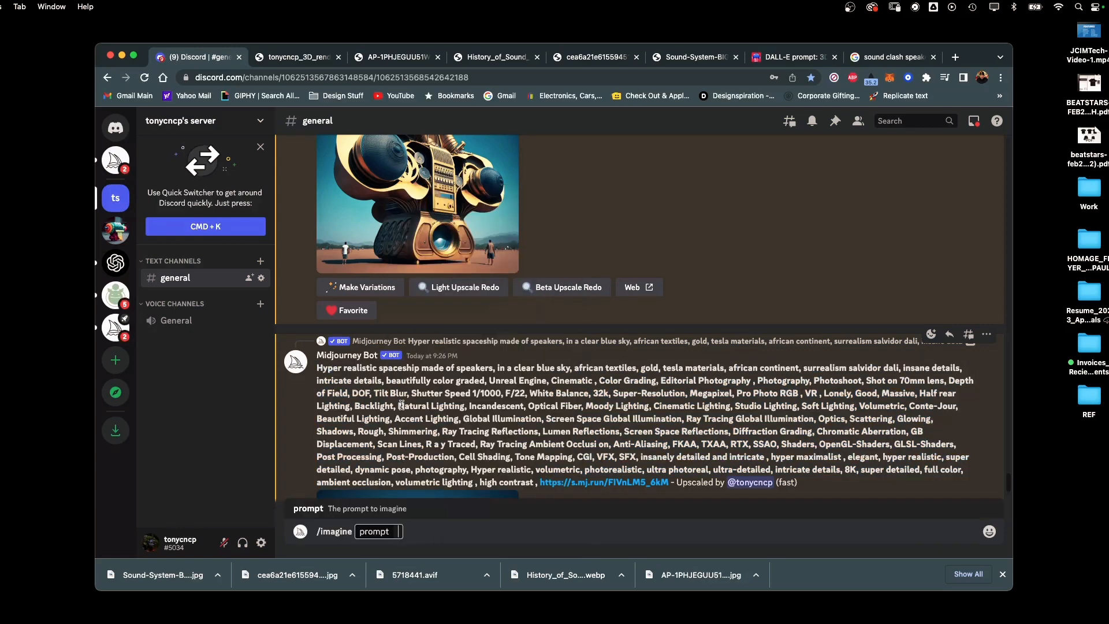
pyautogui.press('super+v')
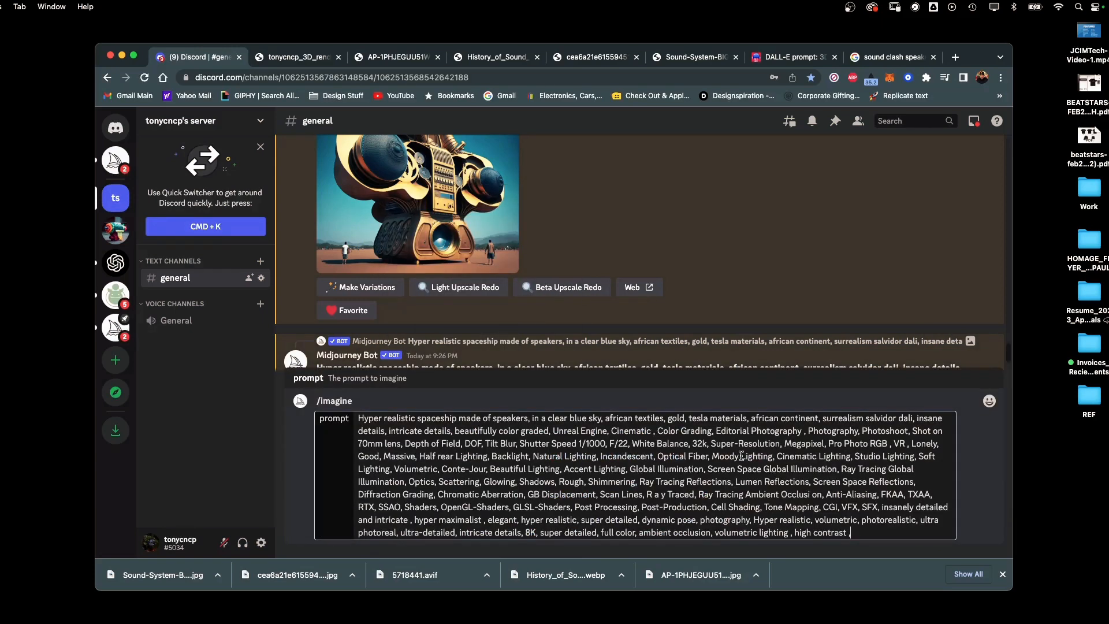
# Step: Copy the address of the History_of_Sound_Systems reference image, look at the speaker stack render, and return to the spaceship prompt in Discord
pyautogui.click(492, 57)
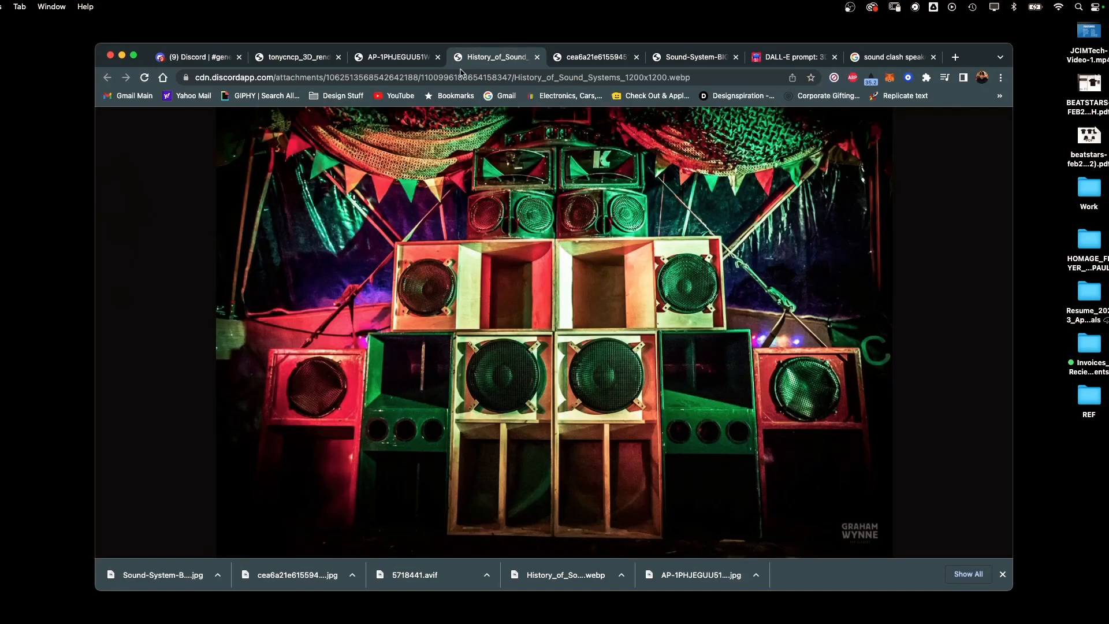
pyautogui.click(718, 78)
pyautogui.press('super+c')
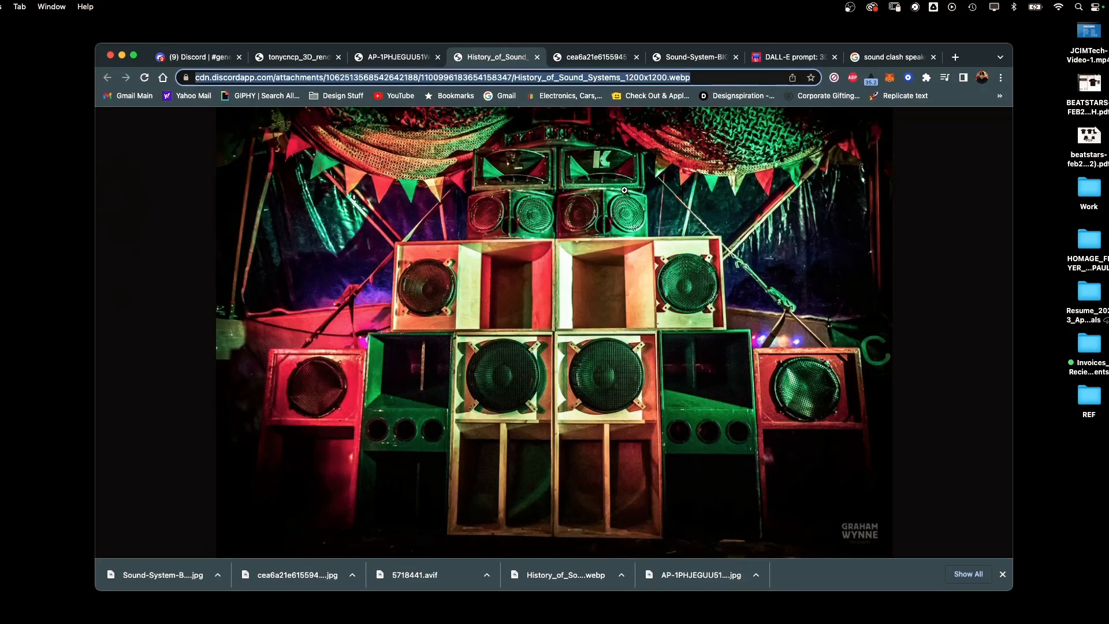
pyautogui.click(290, 57)
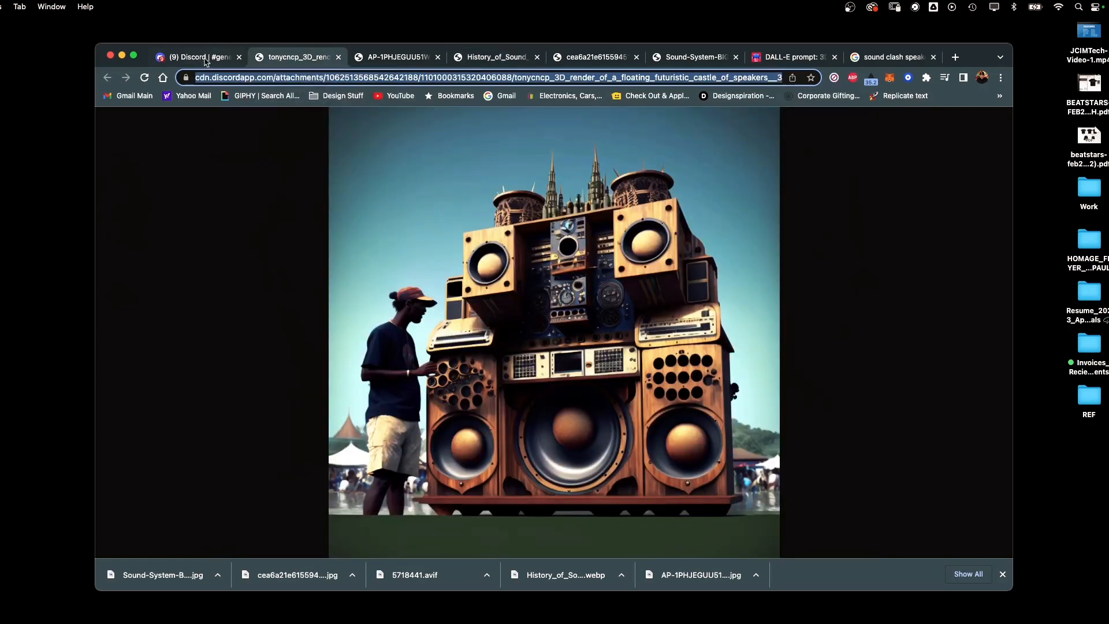
pyautogui.click(194, 57)
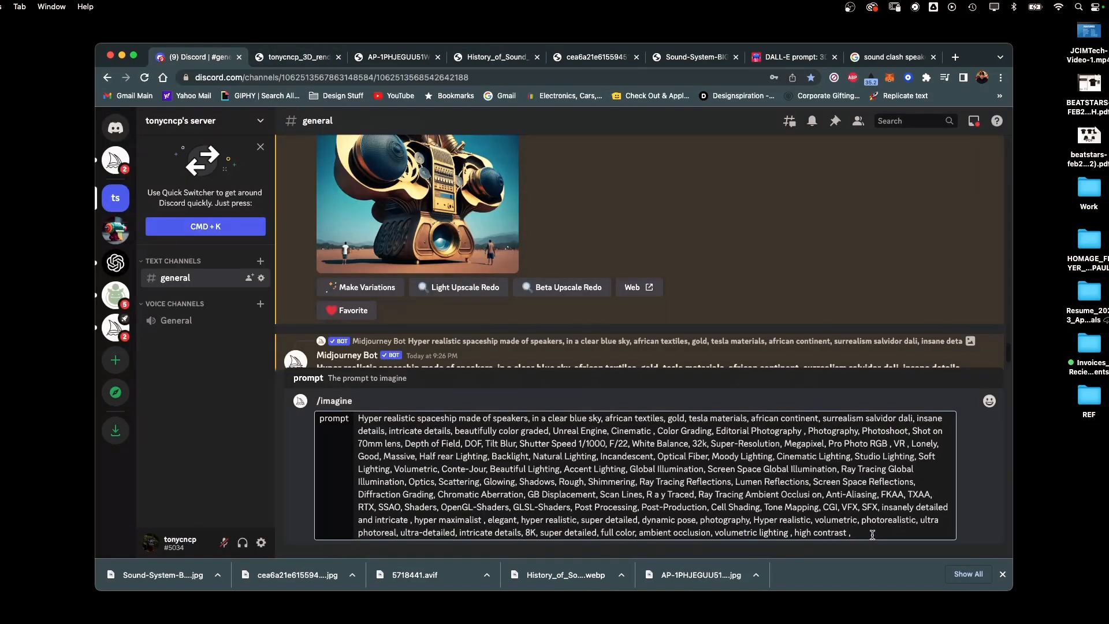
# Step: Append the History_of_Sound_Systems_1200x1200.webp reference link to the end of the spaceship prompt and submit the /imagine command
pyautogui.press('super+v')
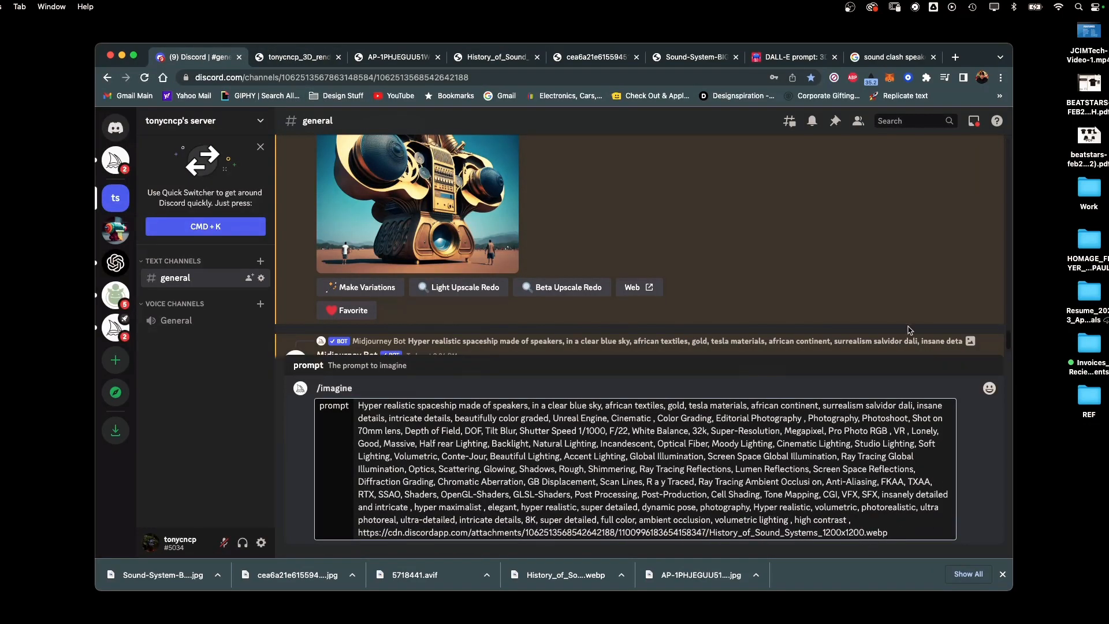
pyautogui.press('Return')
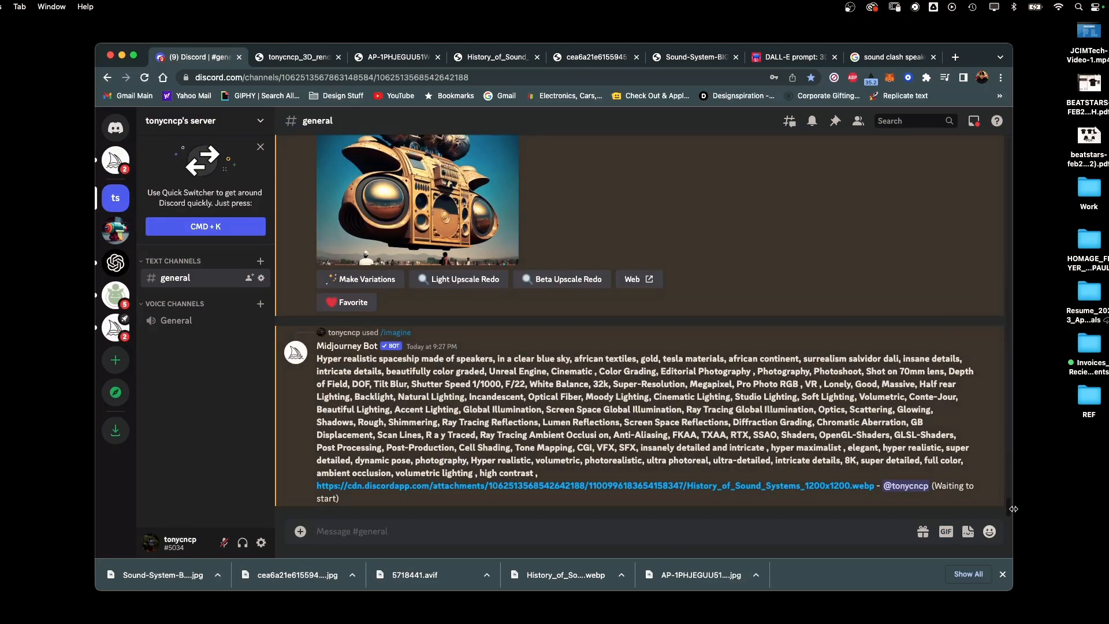
pyautogui.scroll(3, 1009, 509)
pyautogui.moveTo(1007, 504); pyautogui.dragTo(1008, 499)
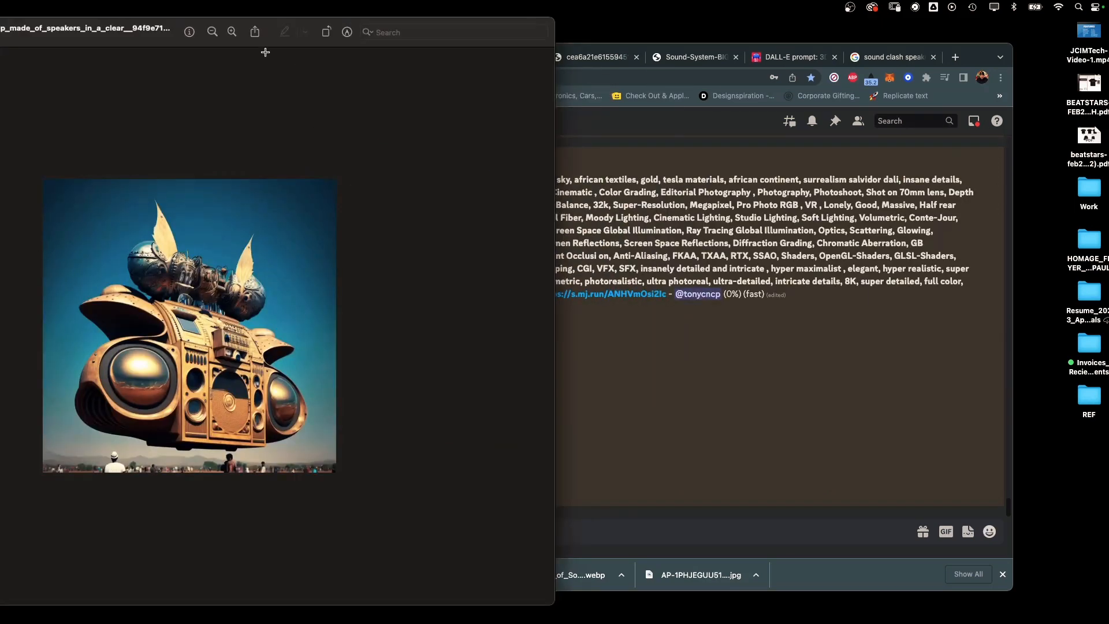
# Step: Bring the image viewer window fully into view and examine the five saved speaker spaceship renders one by one, enlarged
pyautogui.moveTo(153, 26); pyautogui.dragTo(564, 34)
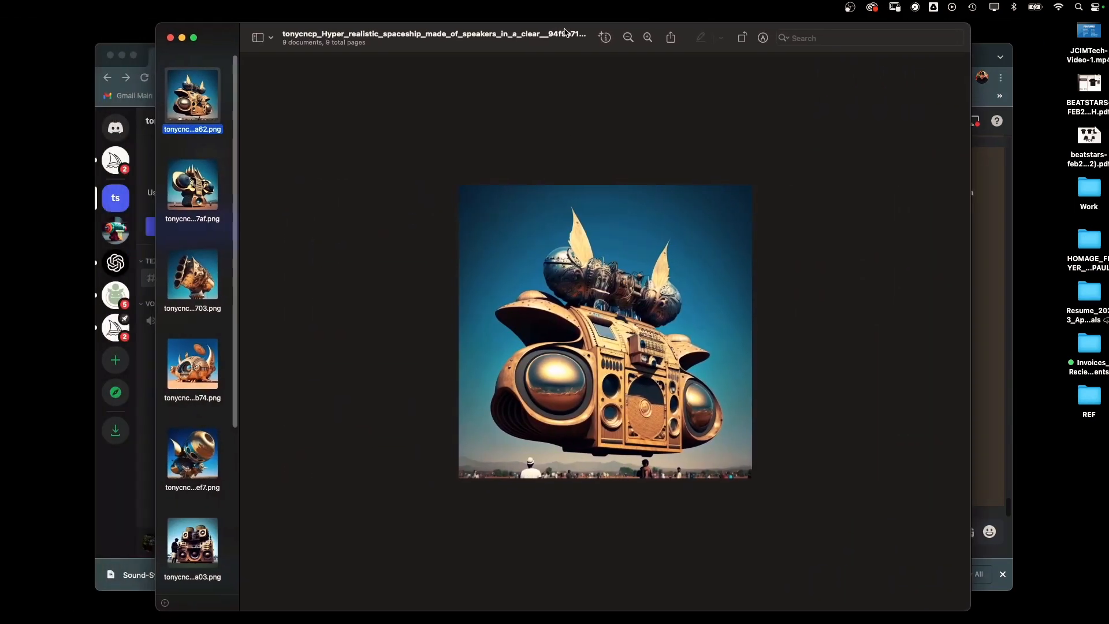
pyautogui.press('super+plus')
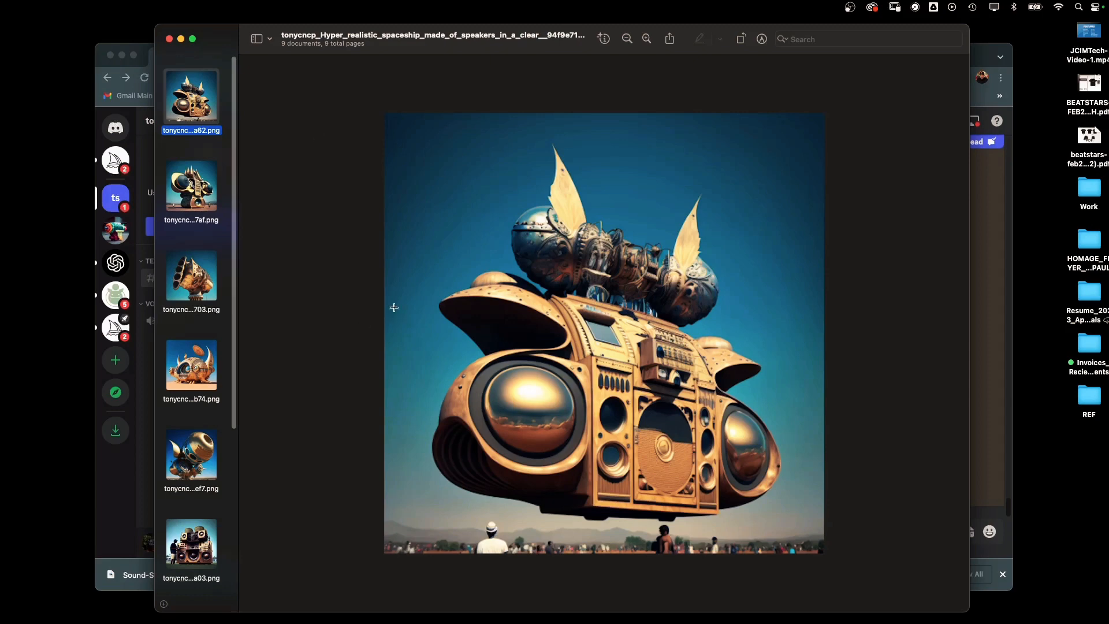
pyautogui.click(188, 192)
pyautogui.press('super+plus')
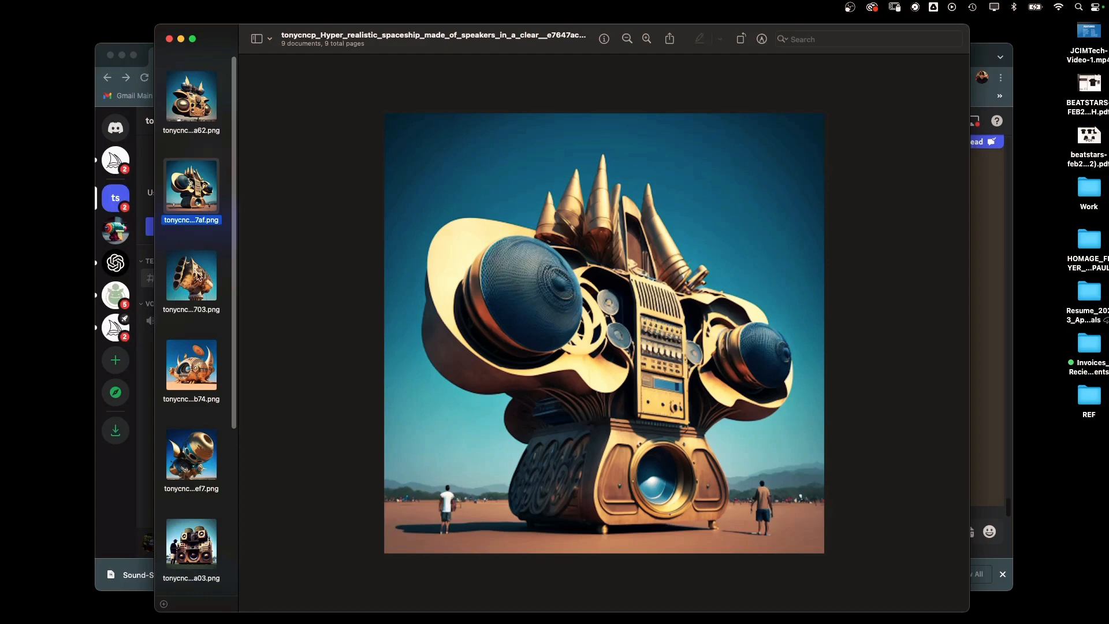
pyautogui.click(194, 270)
pyautogui.press('super+plus')
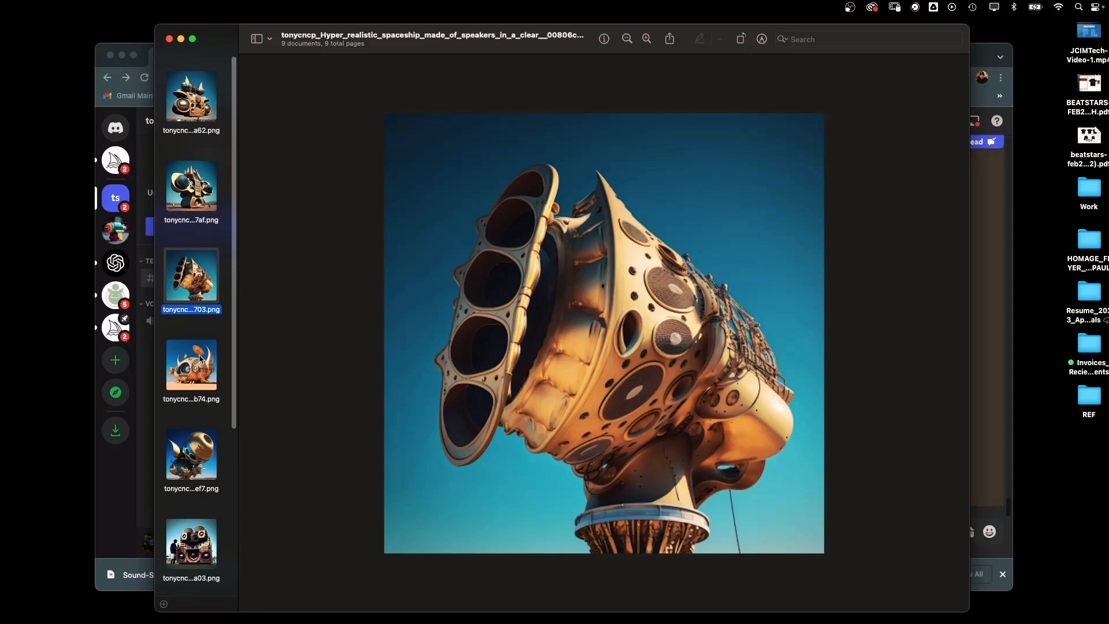
pyautogui.click(190, 378)
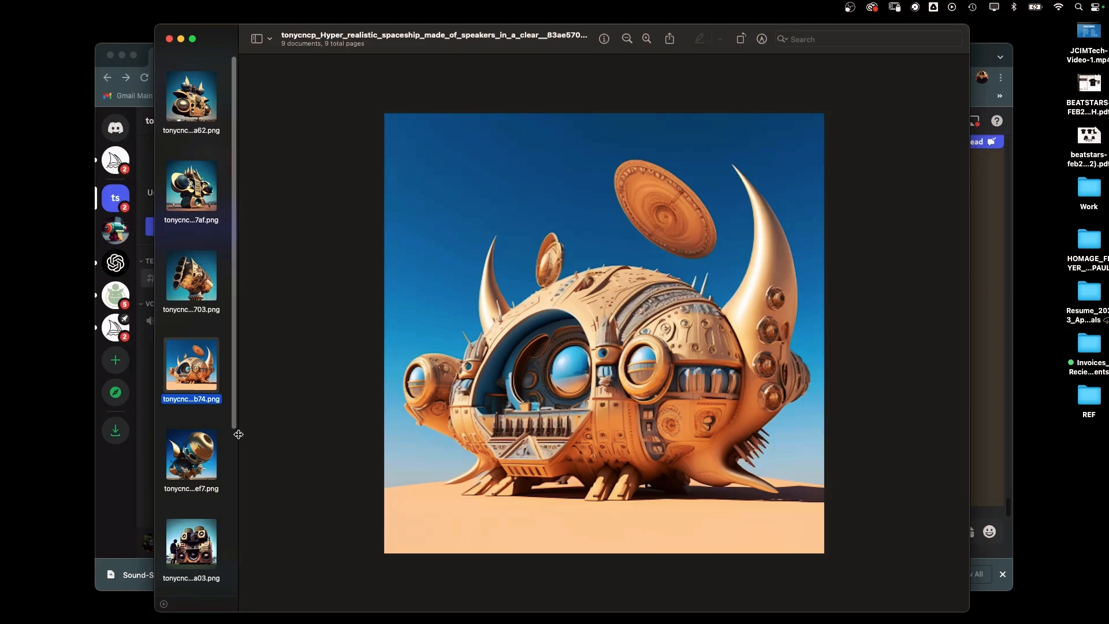
pyautogui.click(206, 451)
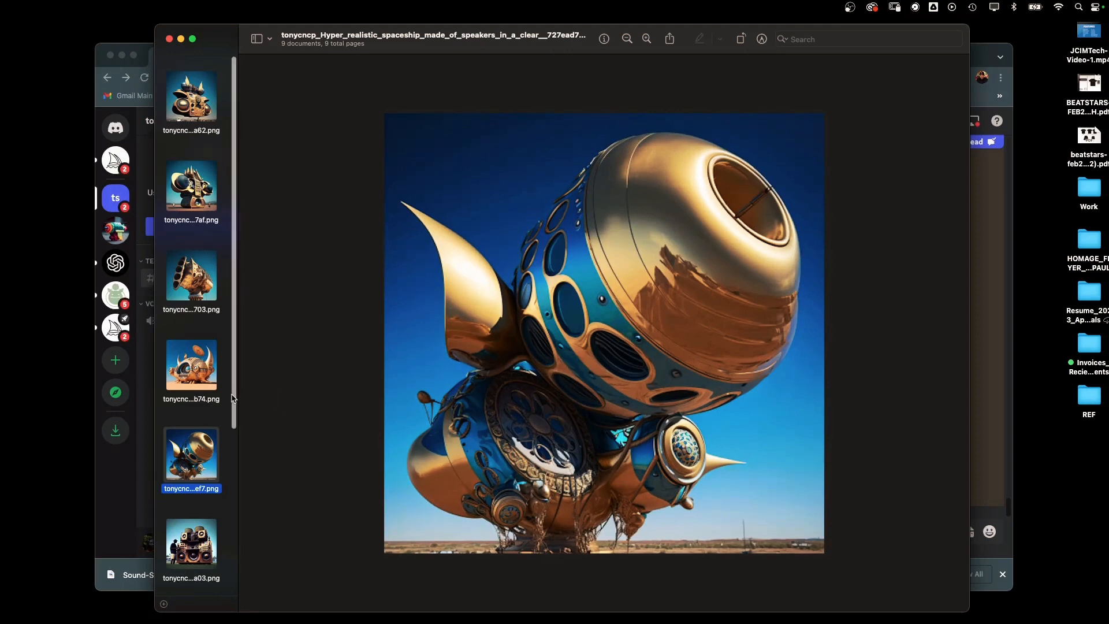
# Step: Compare the speaker castle render and the Sound-System-BIG2.jpg reference photo with the blue and gold domed spaceship render
pyautogui.scroll(-3, 206, 441)
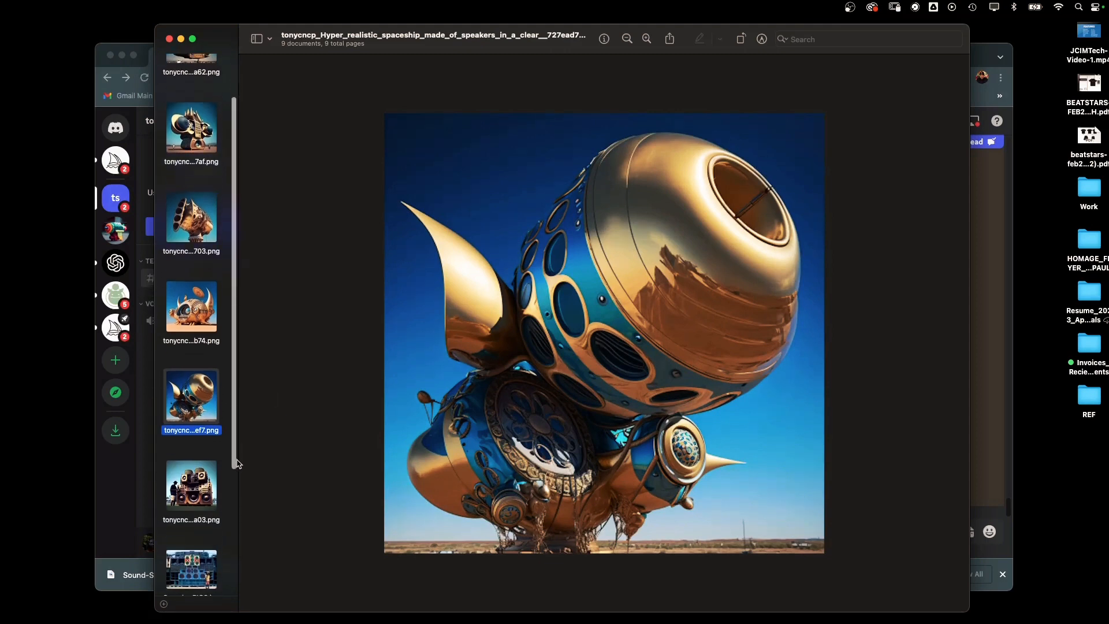
pyautogui.press('Down')
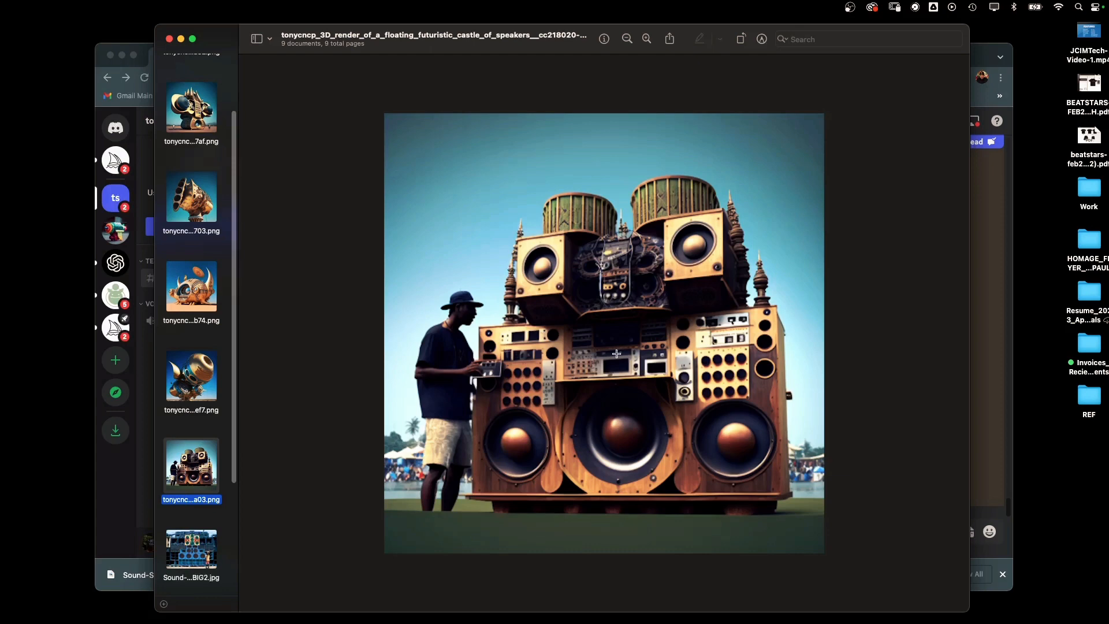
pyautogui.scroll(-2, 204, 514)
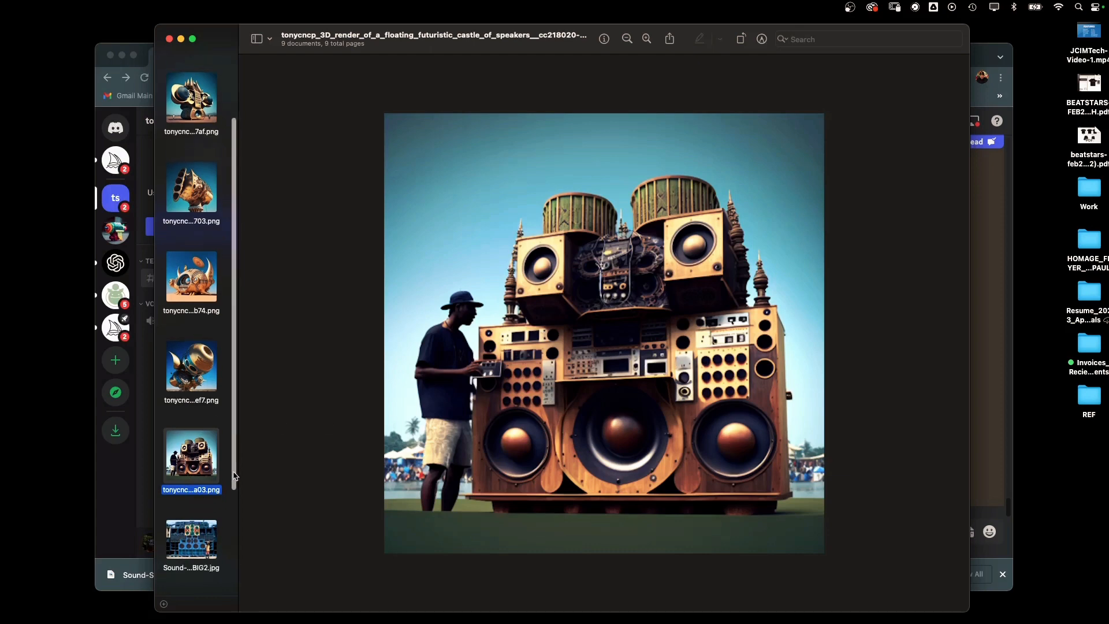
pyautogui.click(218, 509)
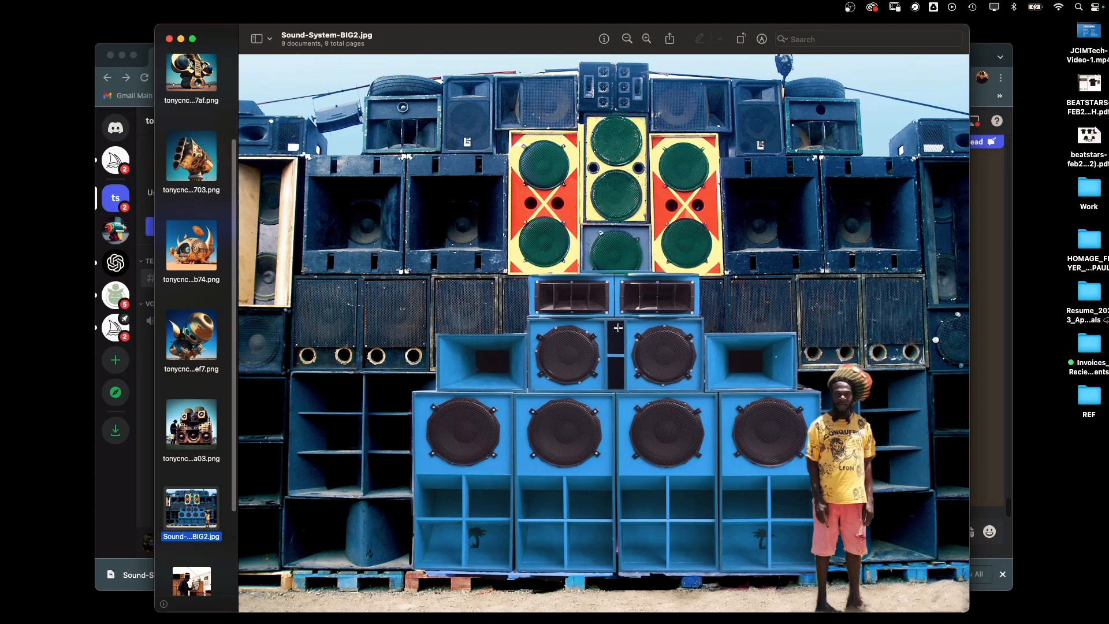
pyautogui.click(214, 341)
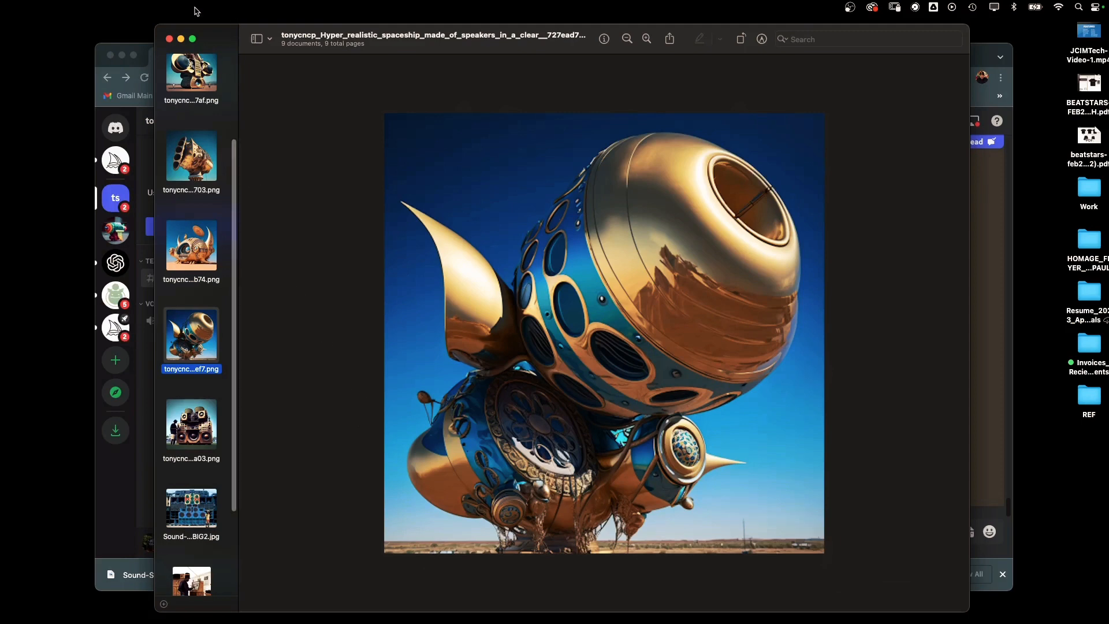
# Step: Switch back to Discord, examine the new spaceship image grid at enlarged size, and upscale its first and second images
pyautogui.click(143, 46)
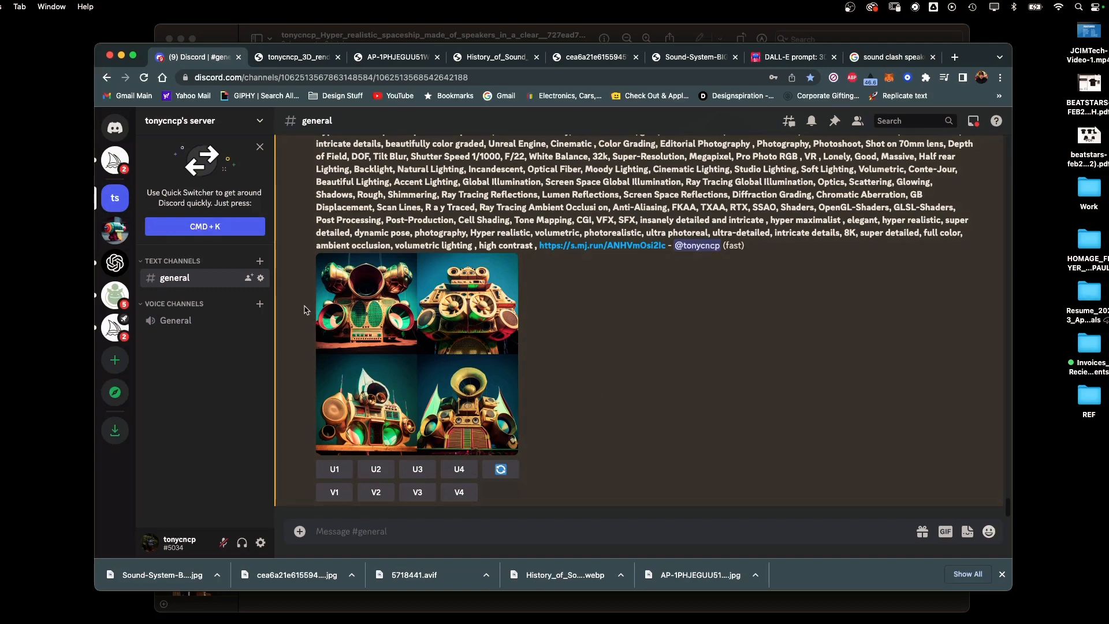
pyautogui.click(474, 329)
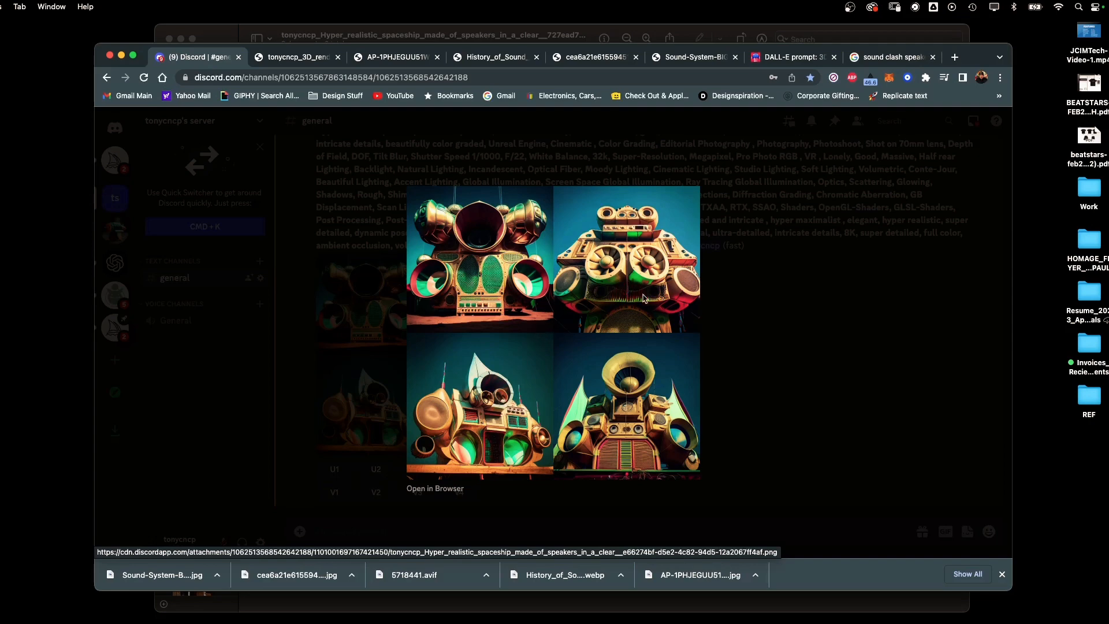
pyautogui.press('Escape')
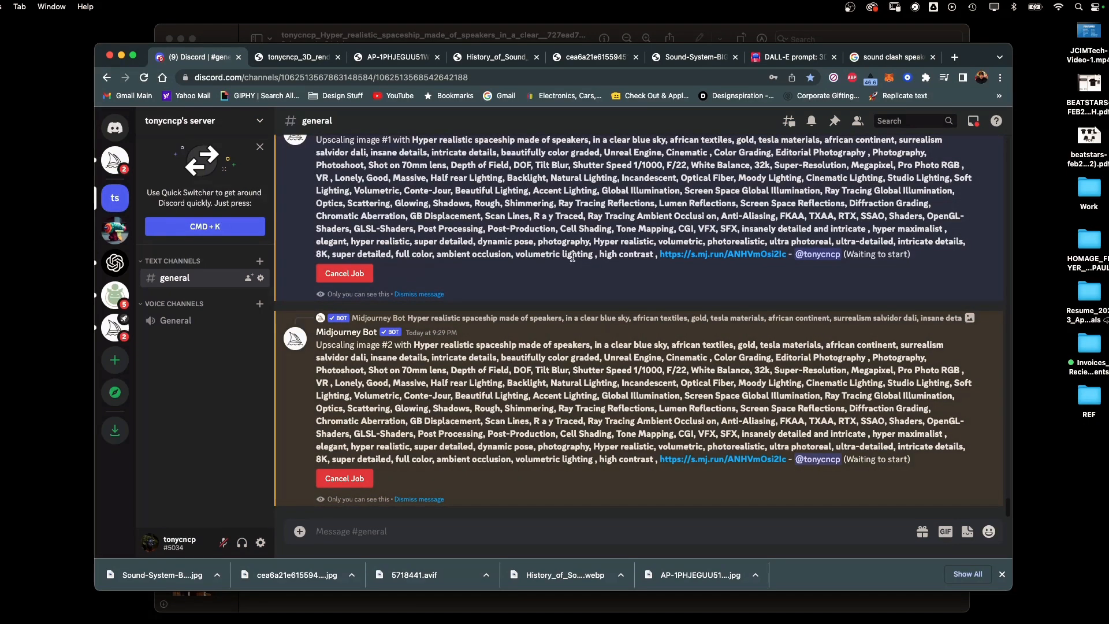
# Step: Upscale the third and fourth images of the new spaceship grid and look through the channel for the upscaled results
pyautogui.scroll(5, 1008, 510)
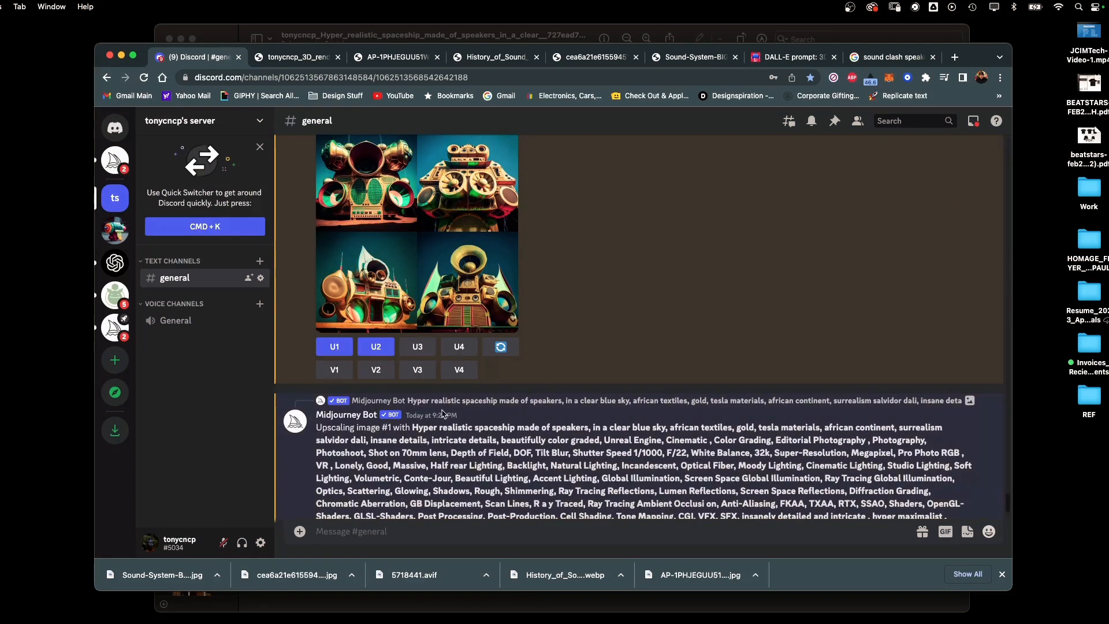
pyautogui.click(418, 347)
pyautogui.click(459, 347)
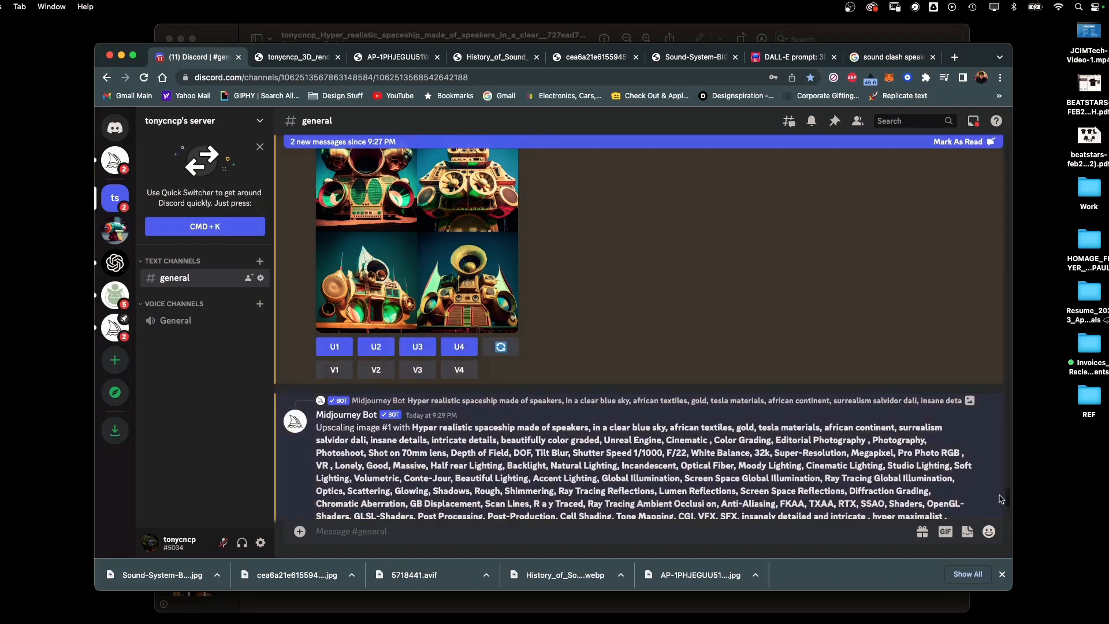
pyautogui.scroll(-10, 1008, 503)
pyautogui.scroll(10, 1008, 507)
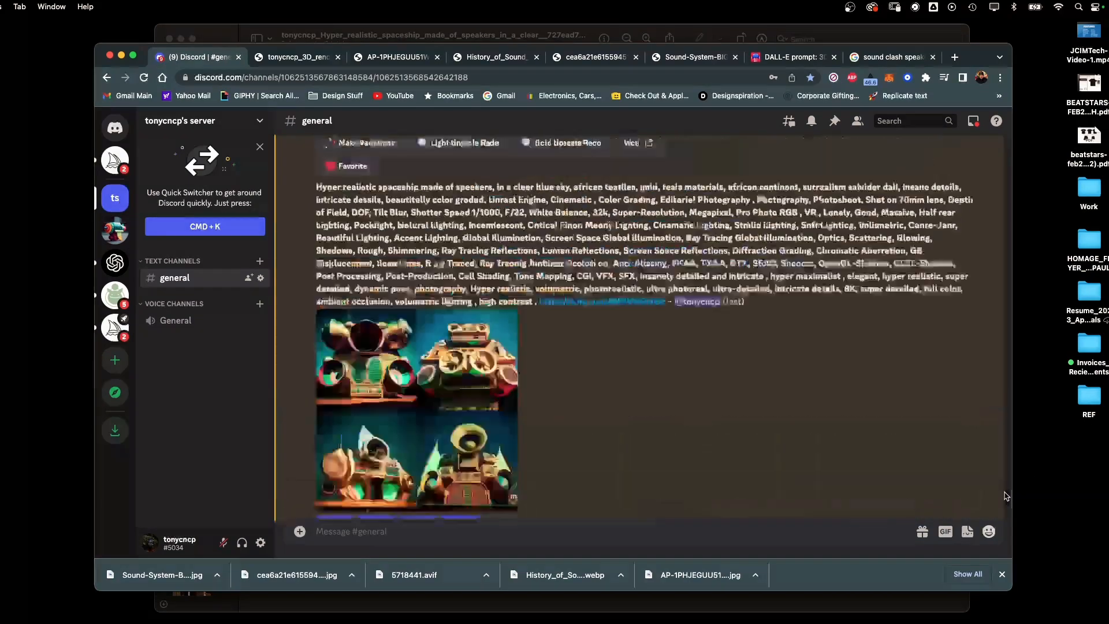
pyautogui.scroll(-4, 1006, 498)
pyautogui.scroll(8, 1003, 495)
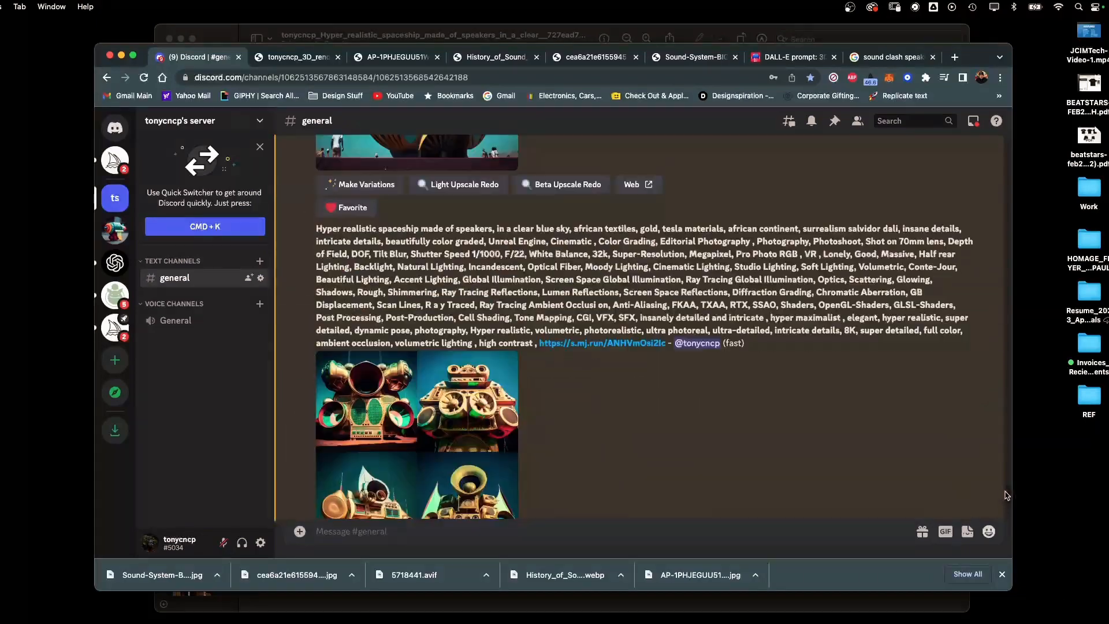